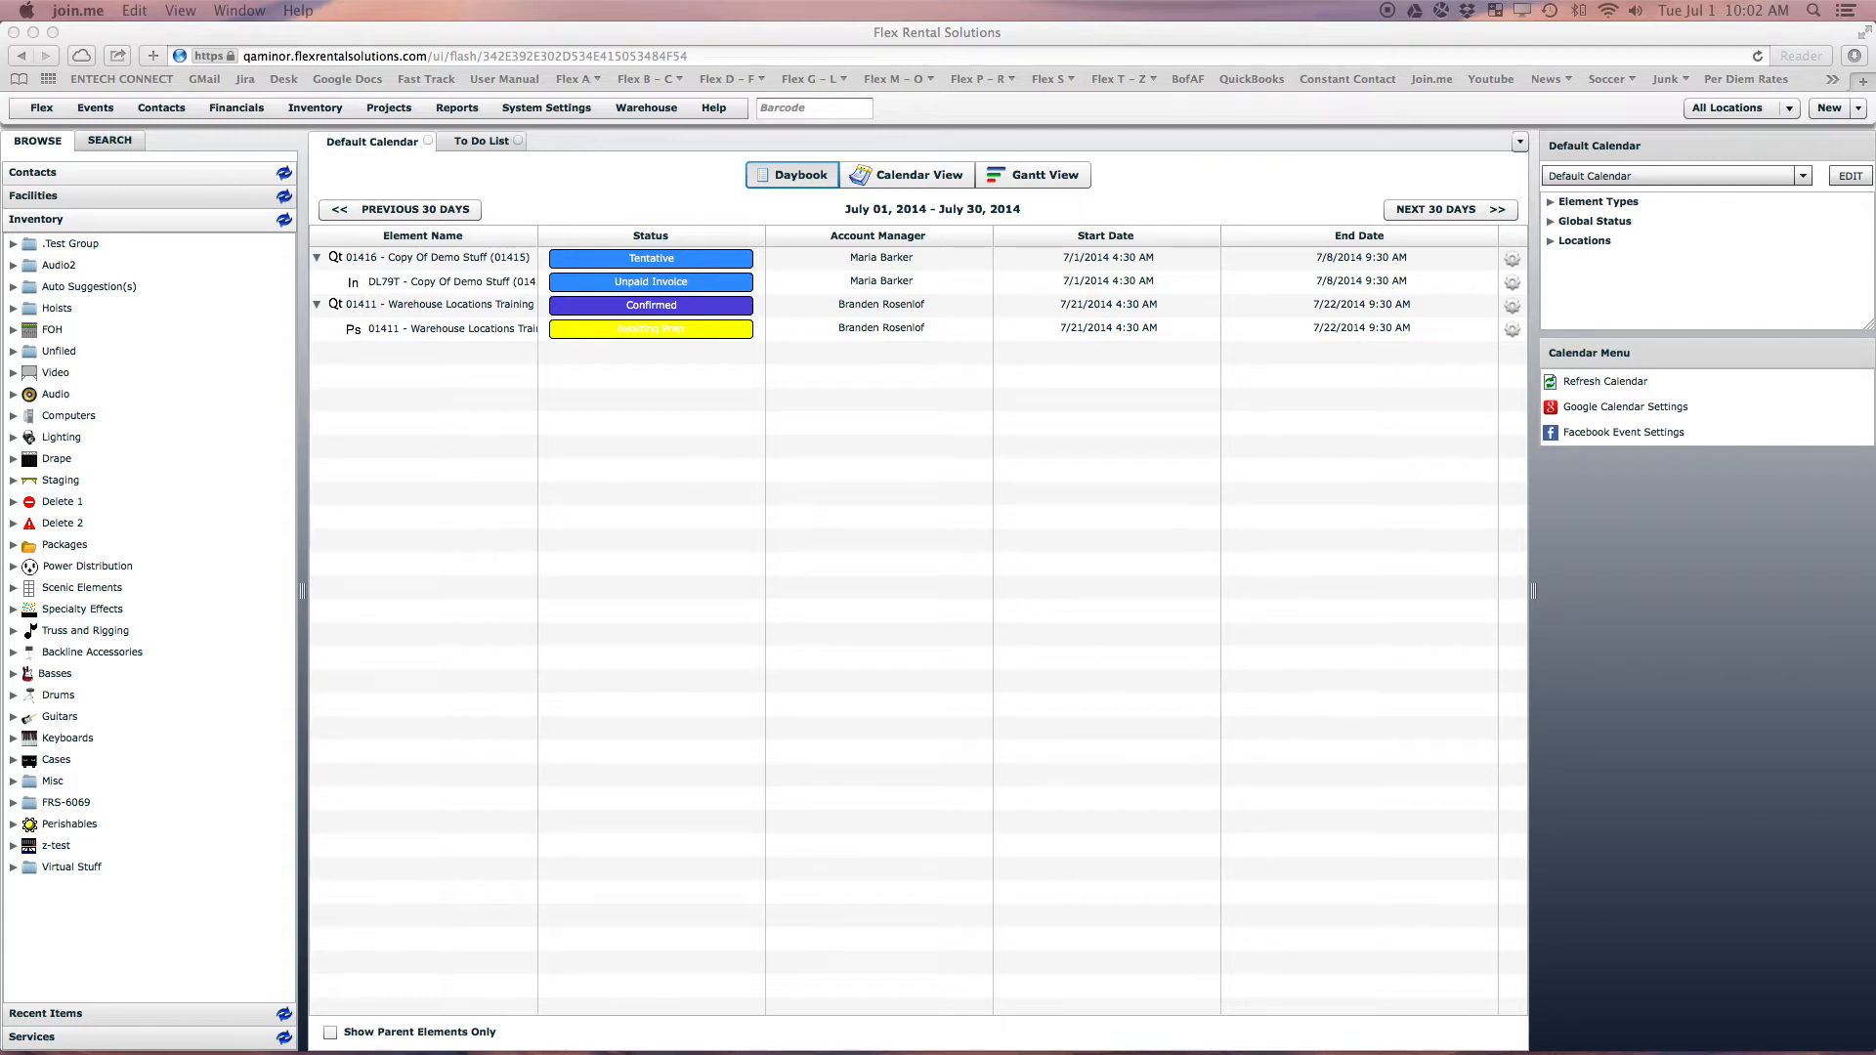
# Edit the Auto Suggestion(s) inventory group so only Administrators can view it, and save
pyautogui.rightClick(44, 286)
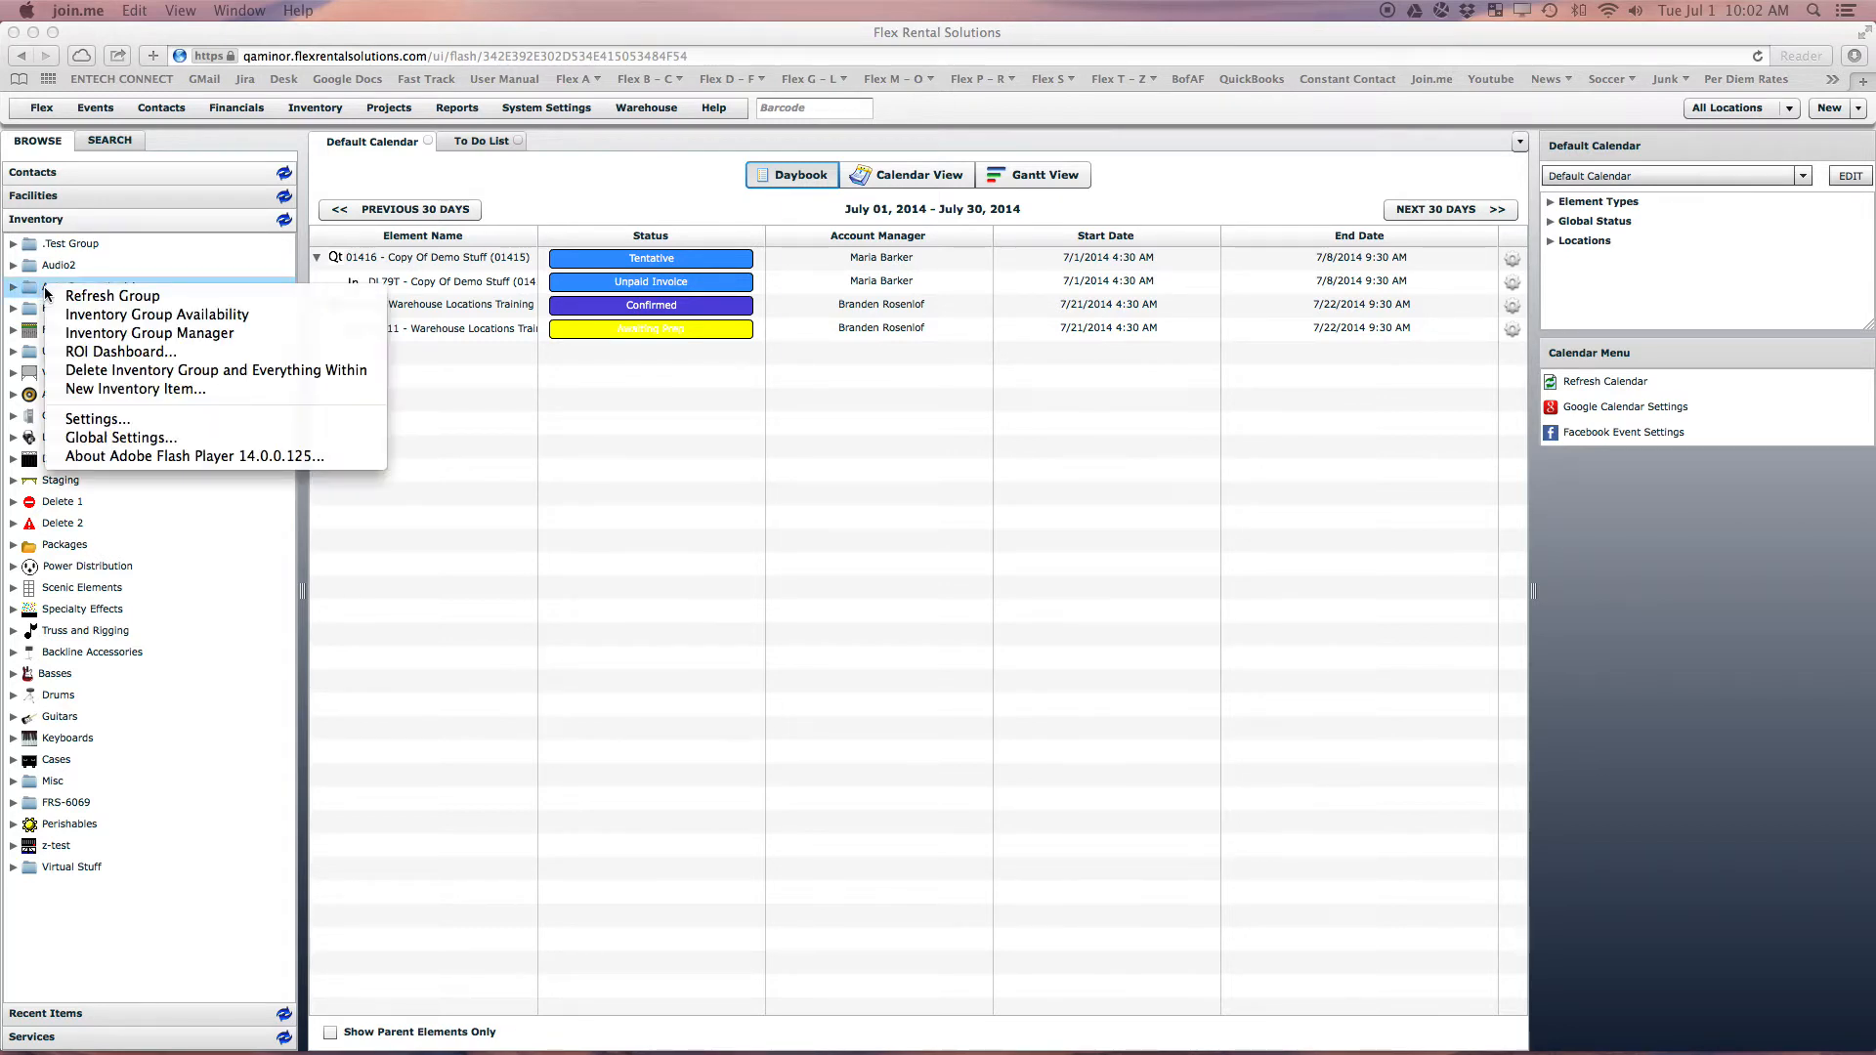
pyautogui.click(107, 333)
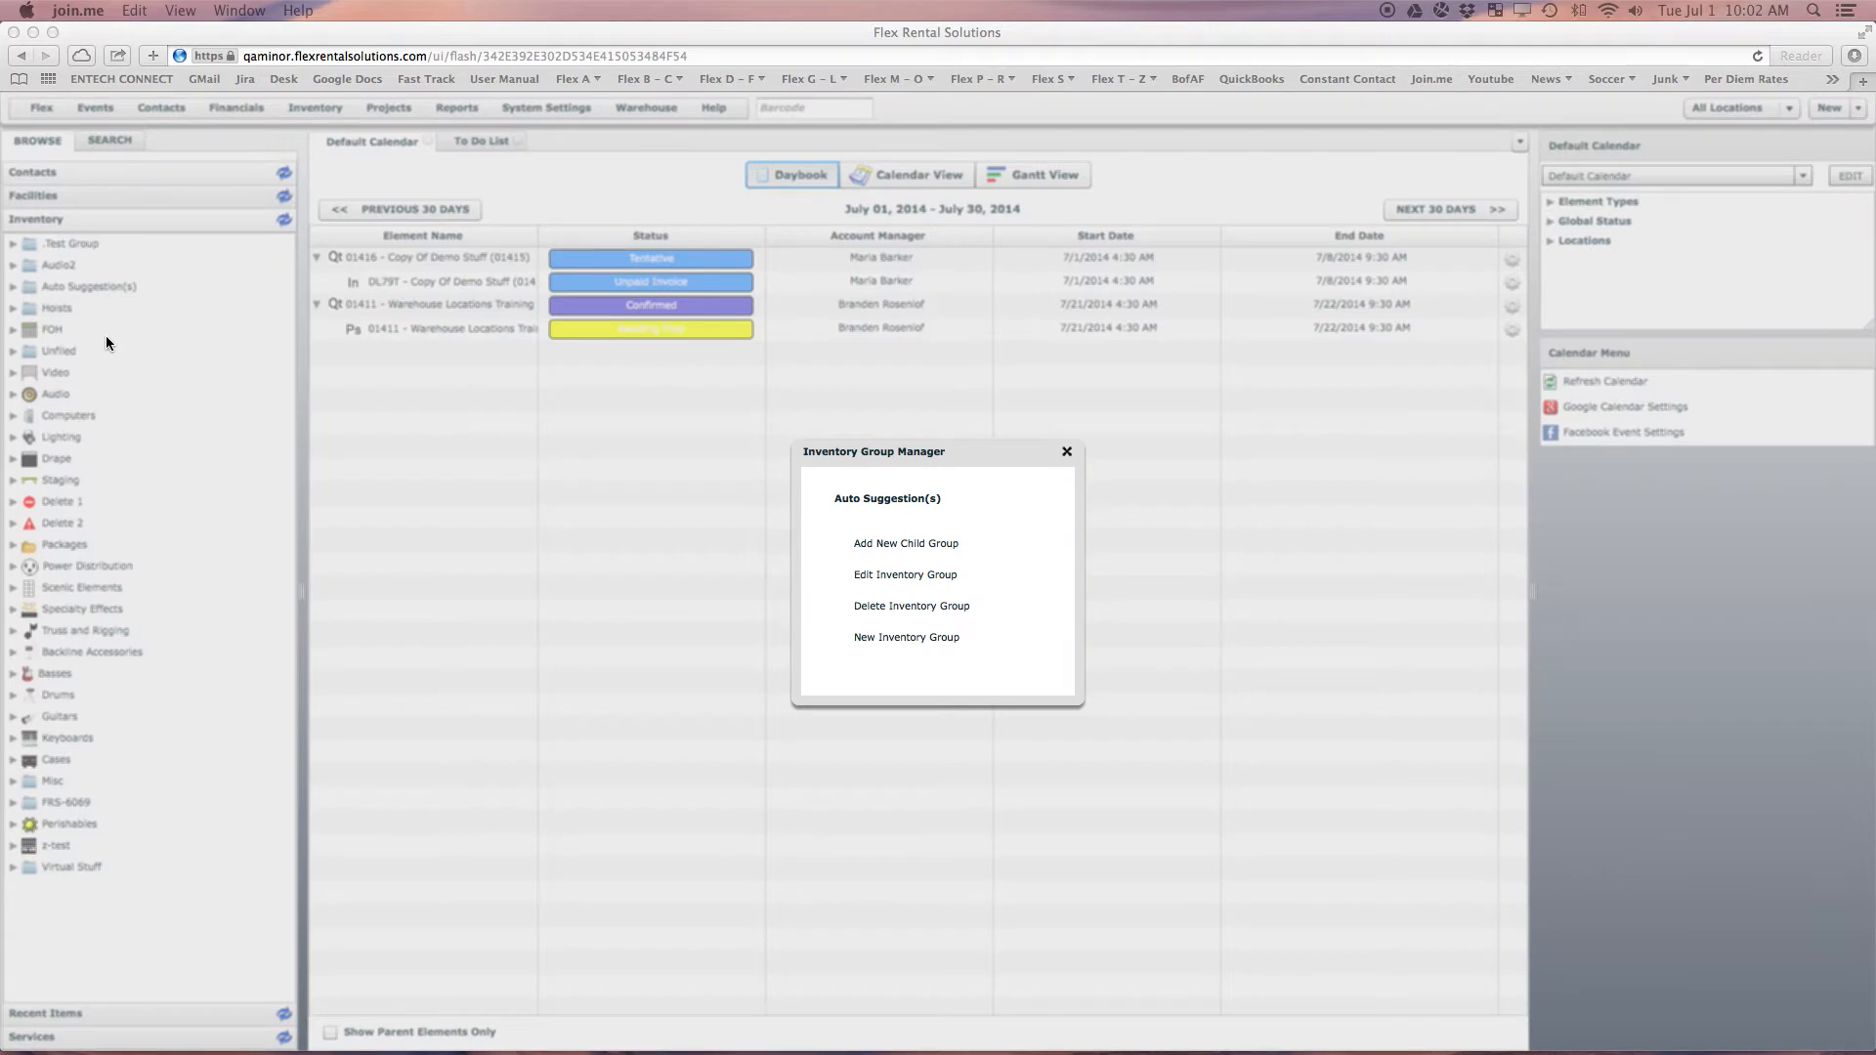
pyautogui.click(941, 577)
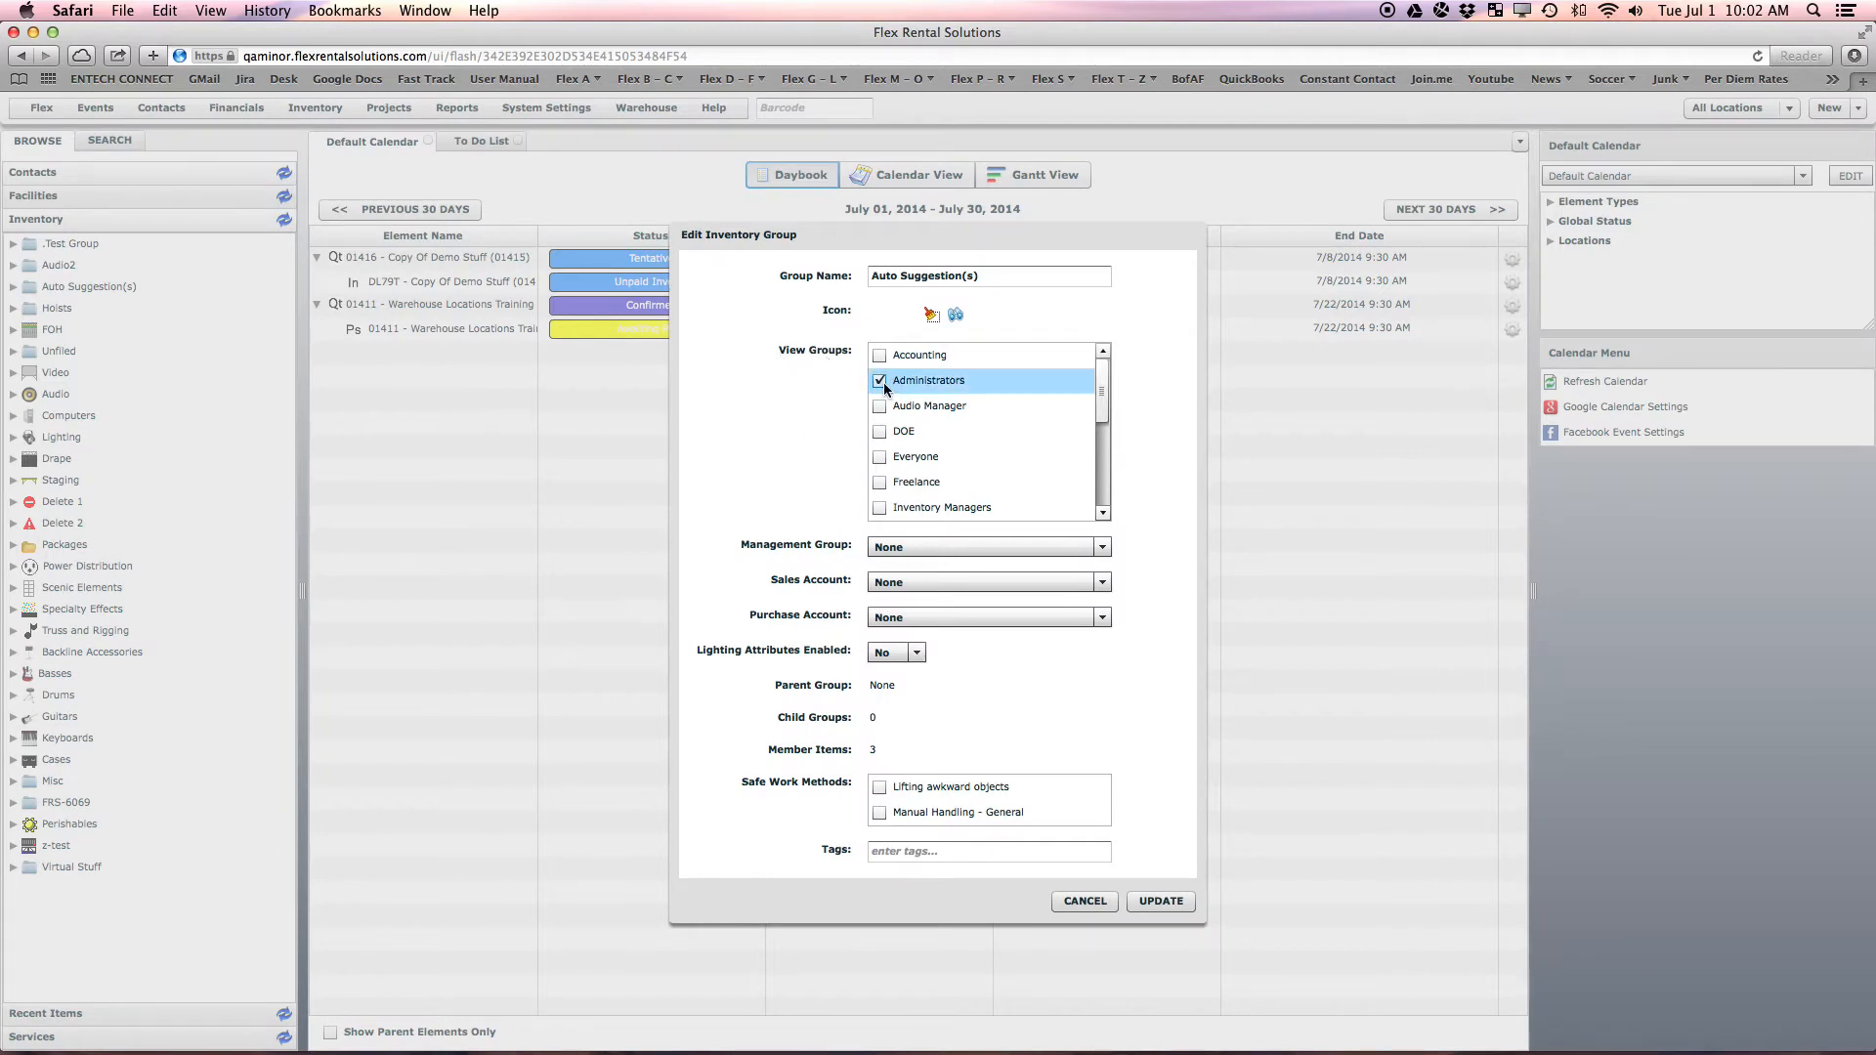
pyautogui.moveTo(1106, 395)
pyautogui.mouseDown()
pyautogui.moveTo(1106, 491)
pyautogui.moveTo(1101, 391)
pyautogui.mouseUp()
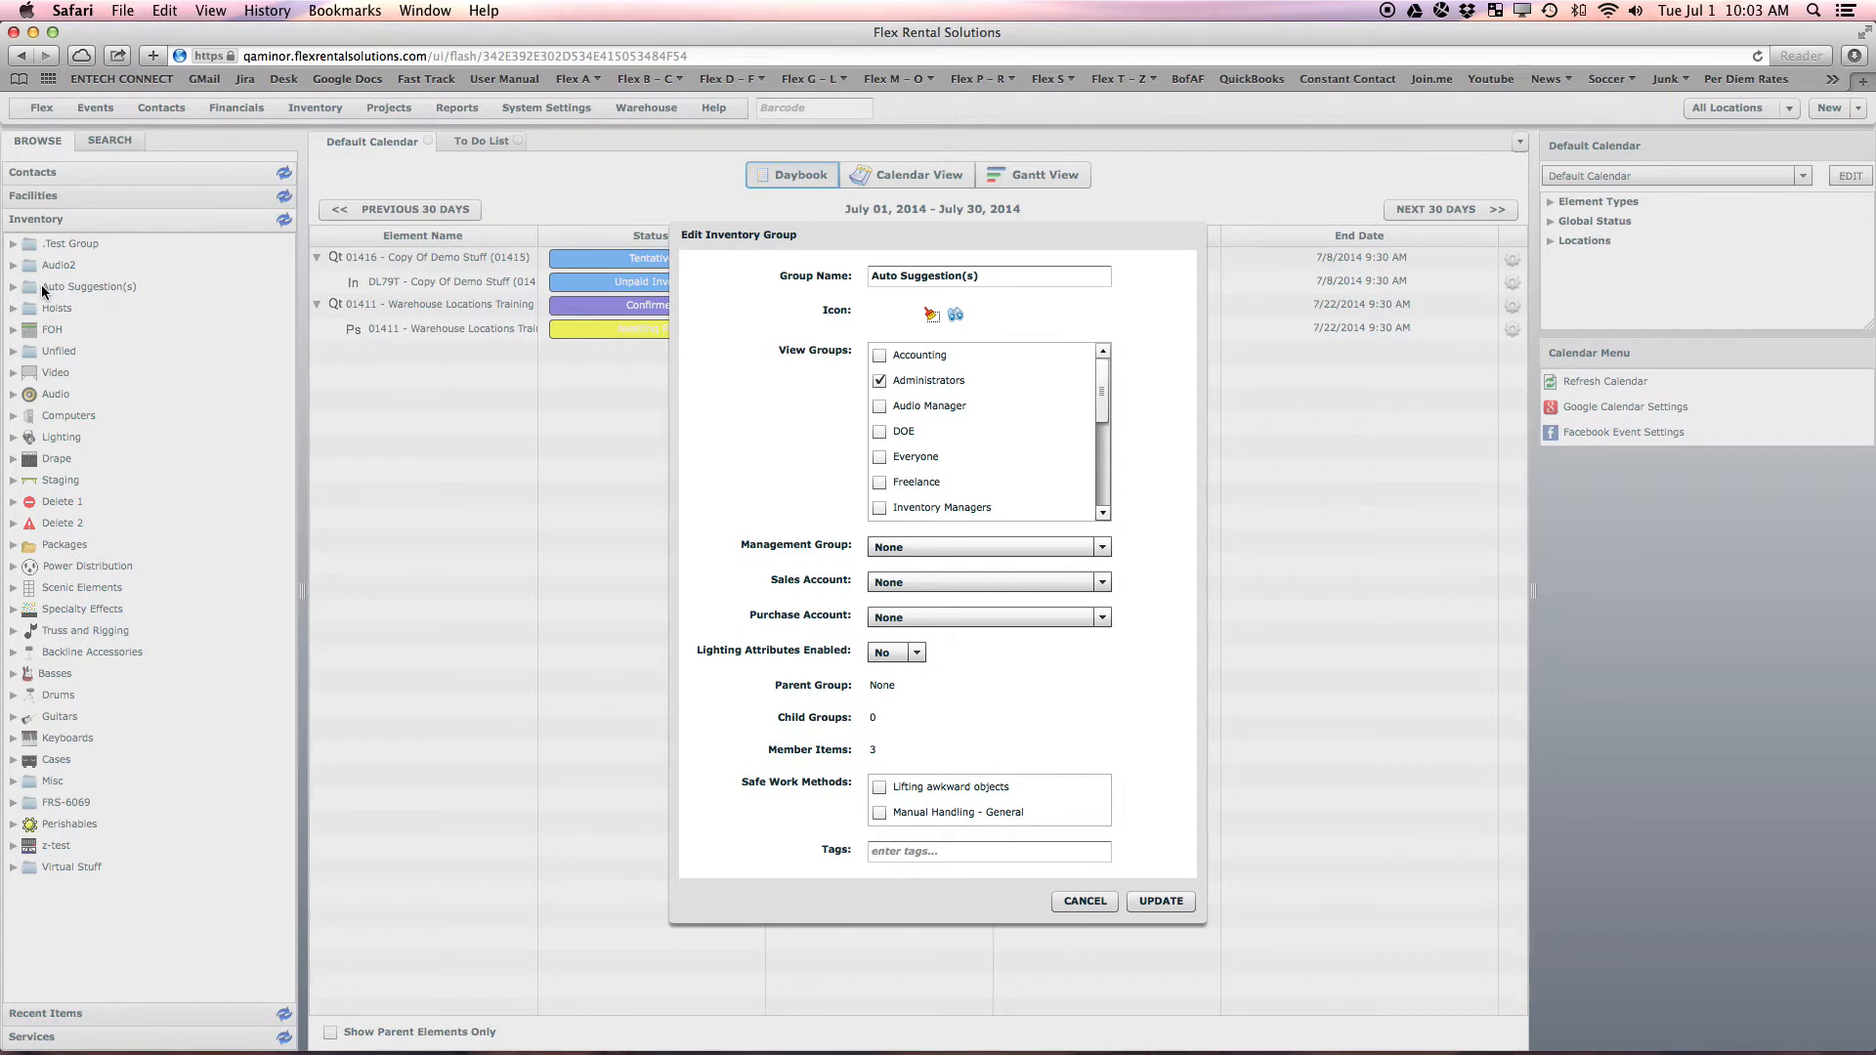
pyautogui.click(1148, 903)
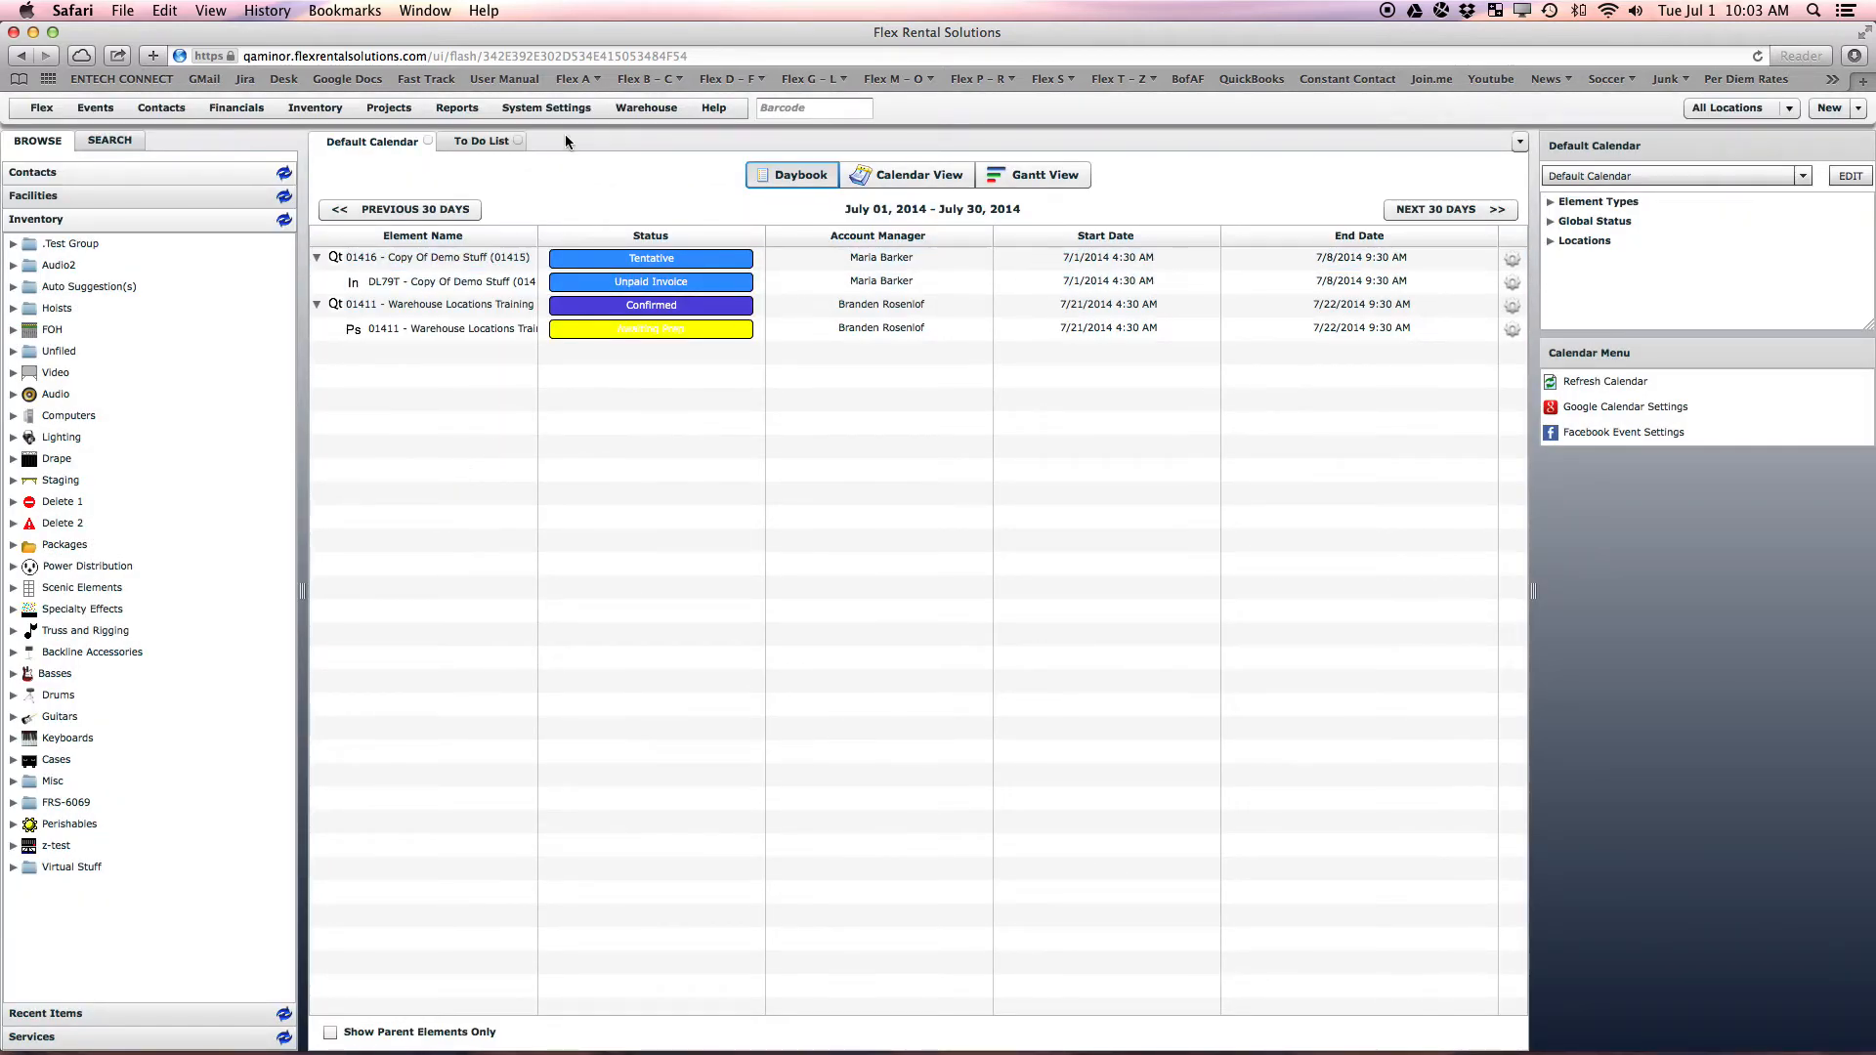
# Open System Settings > Security Groups and list the members of Shop Techs
pyautogui.click(559, 108)
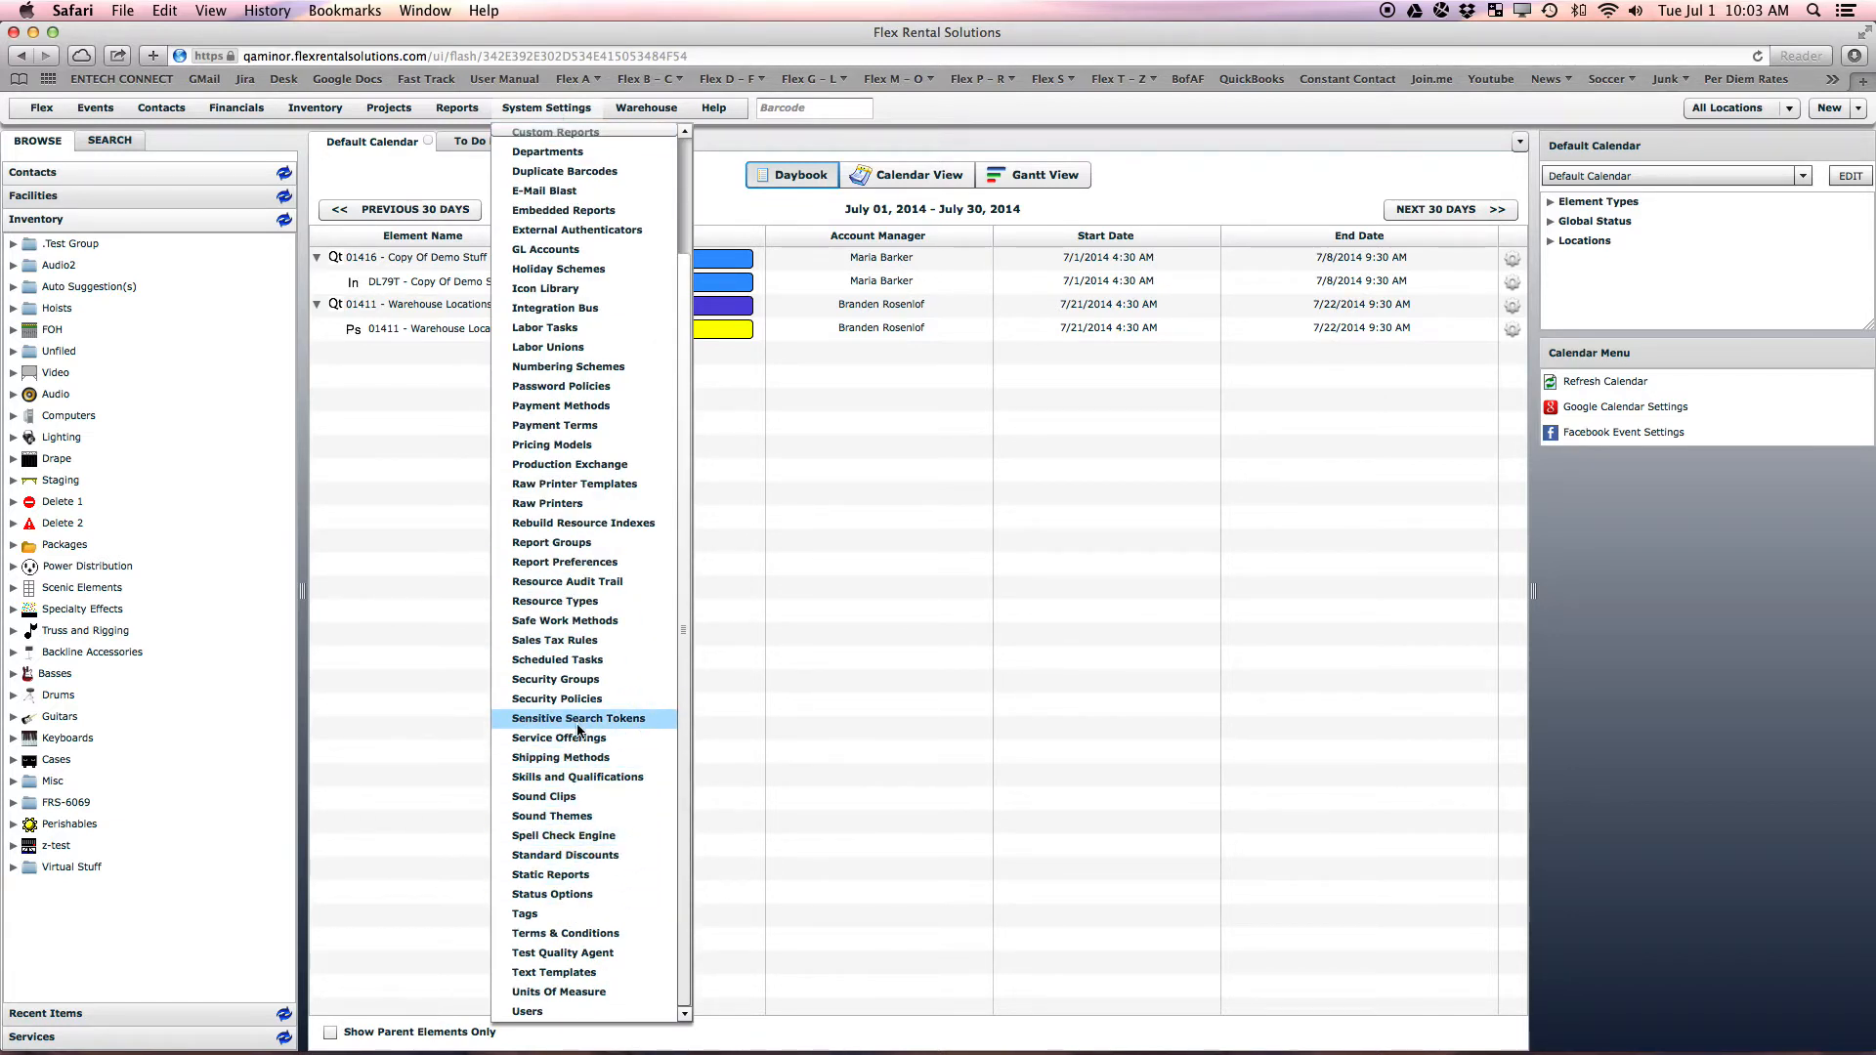
pyautogui.click(584, 679)
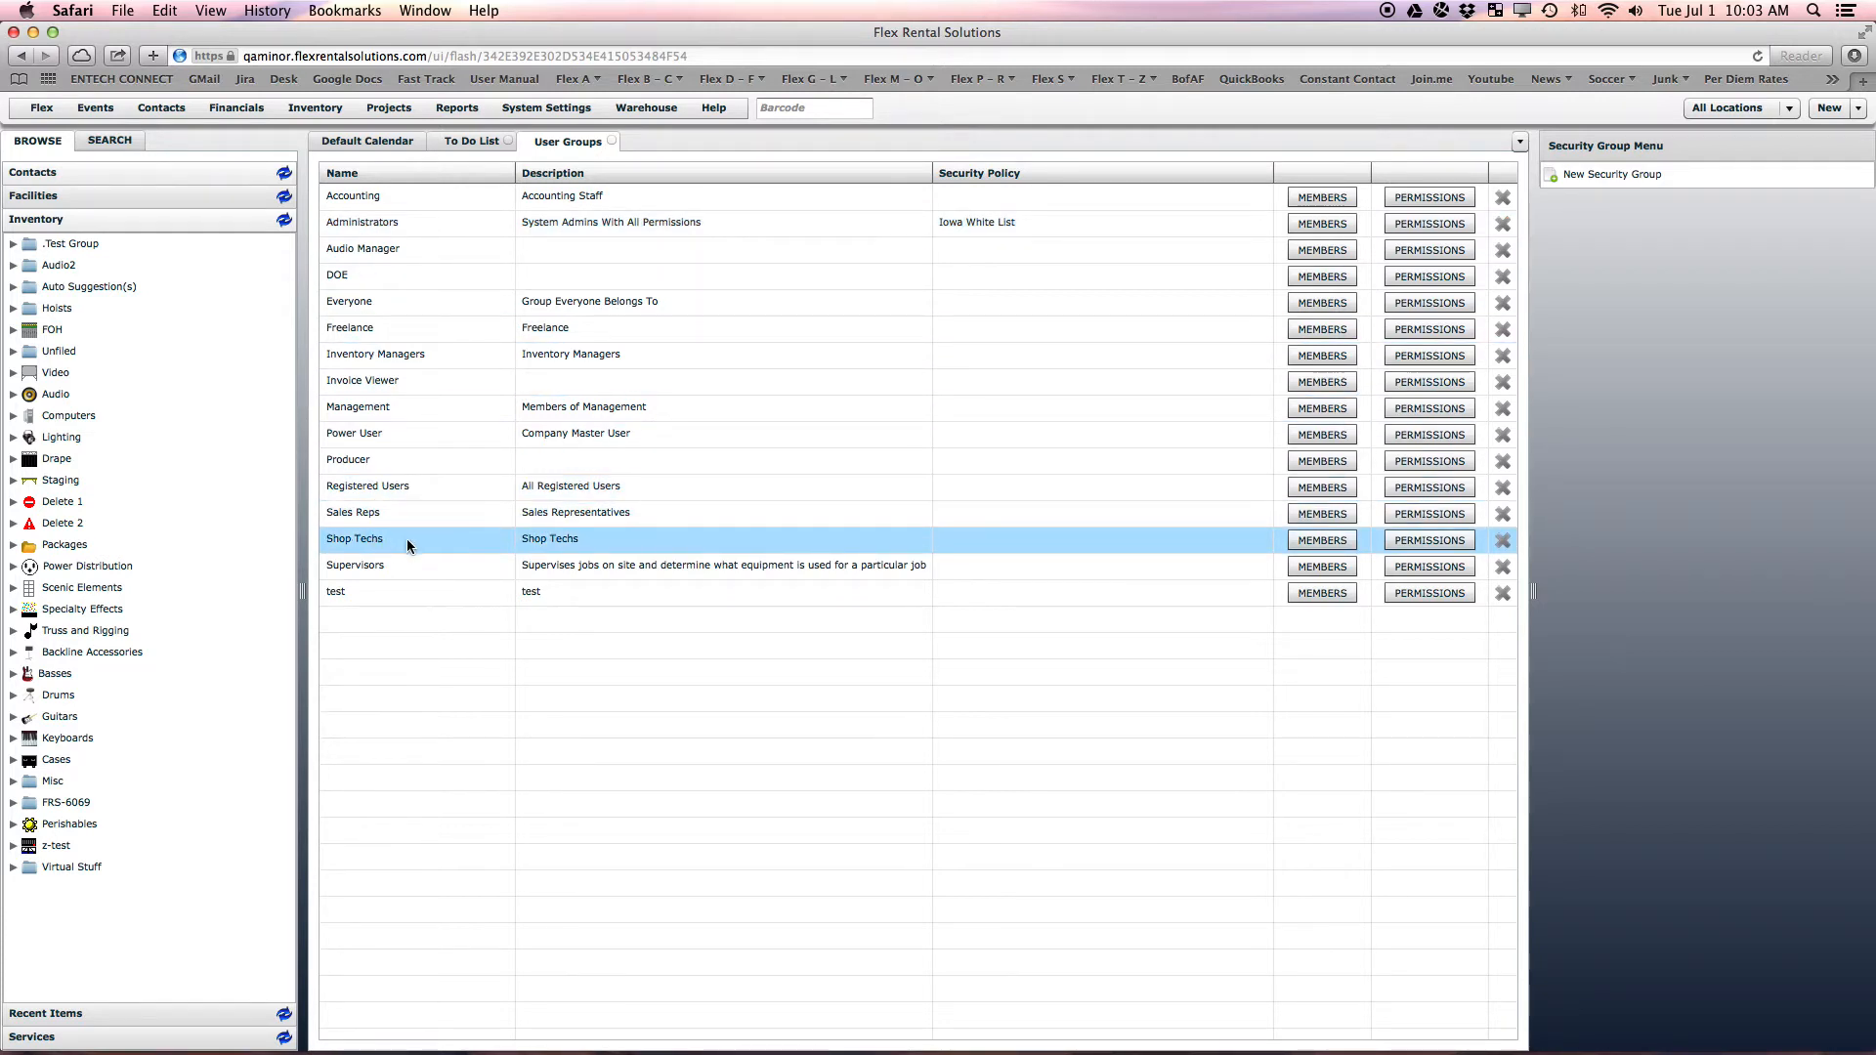
pyautogui.click(1332, 539)
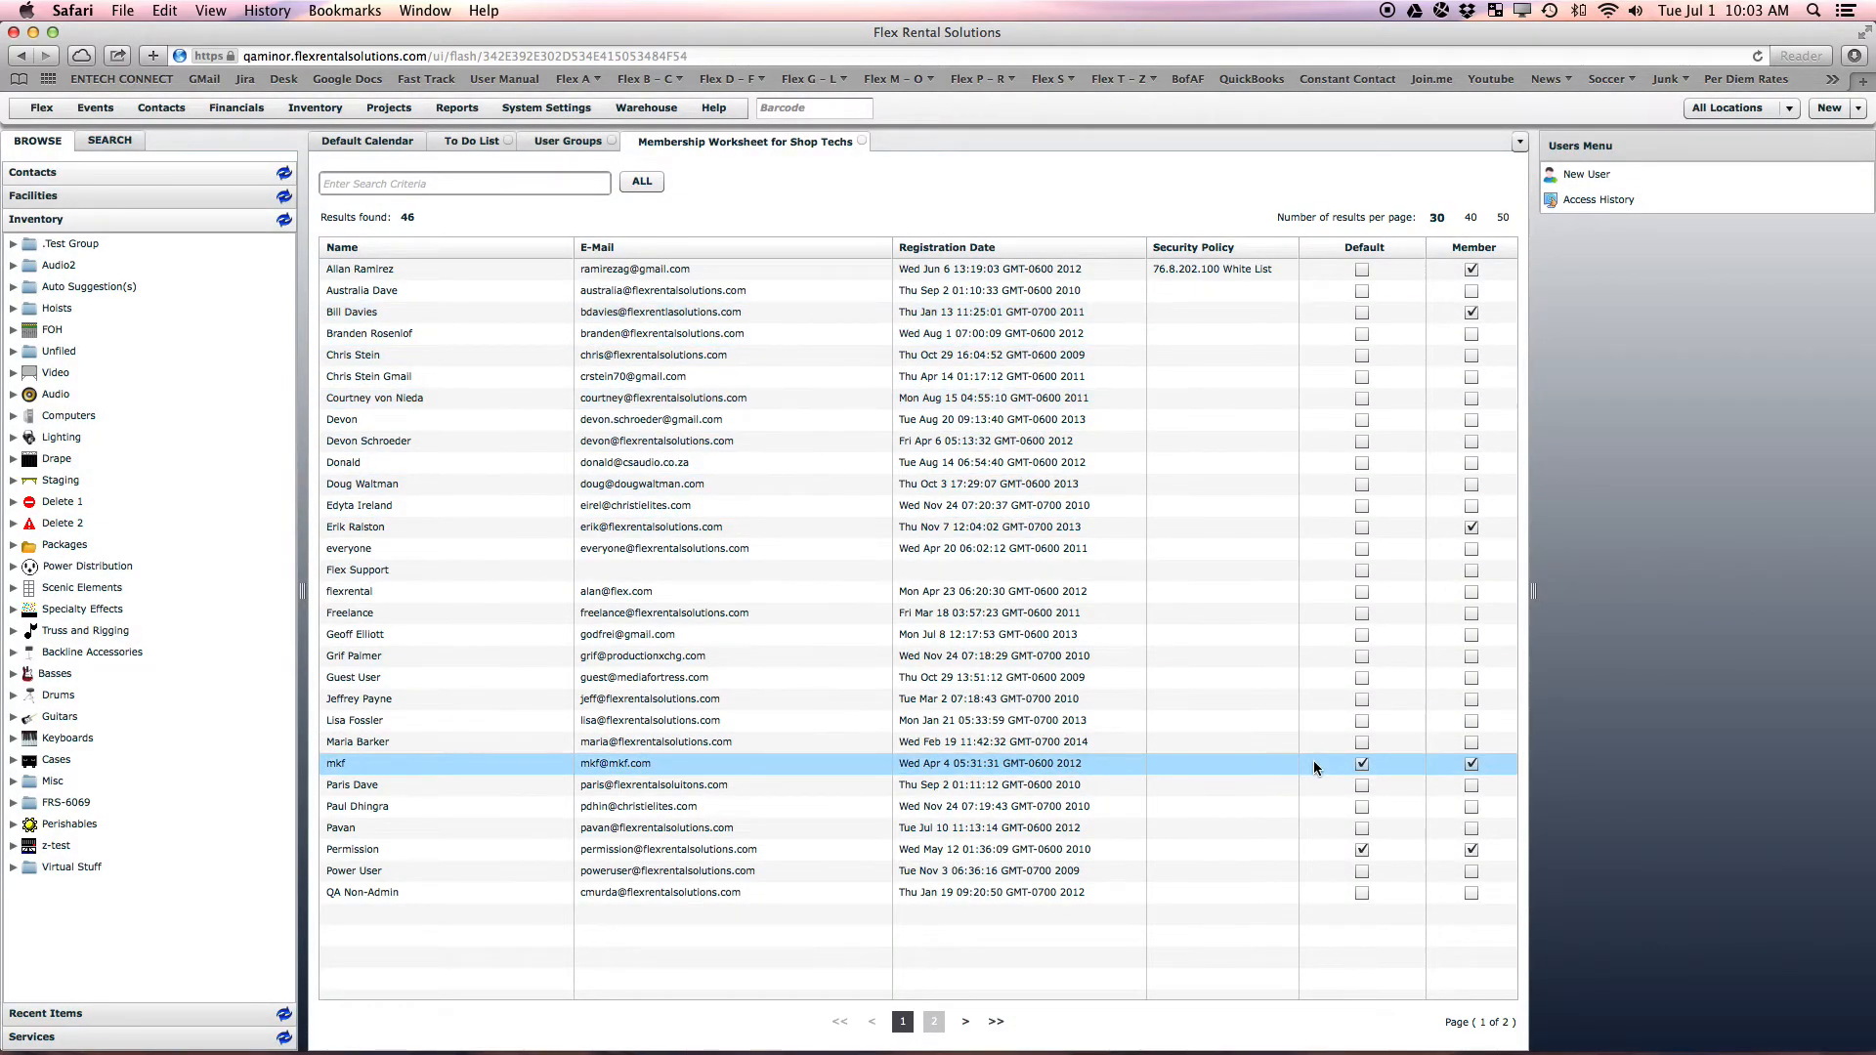
# Open a Shop Techs user's profile from page 2 of the worksheet and select its User ID
pyautogui.click(934, 1021)
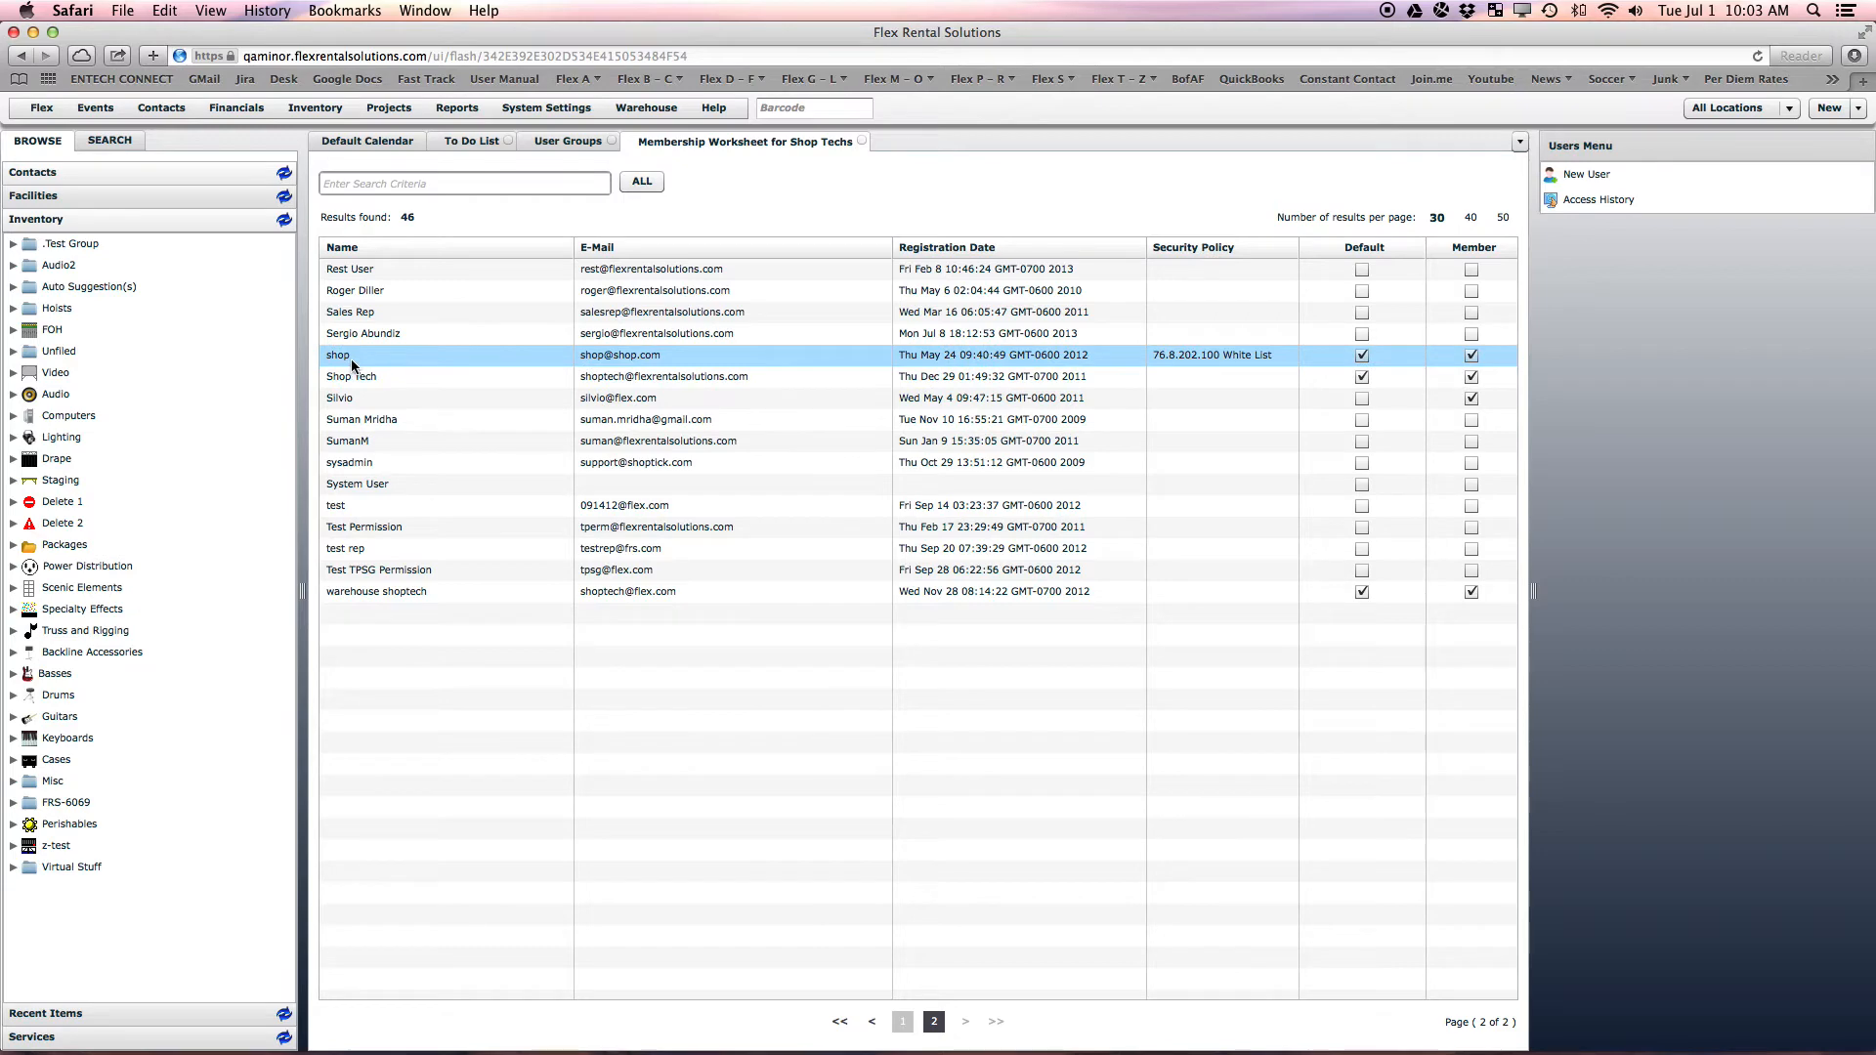
pyautogui.doubleClick(354, 359)
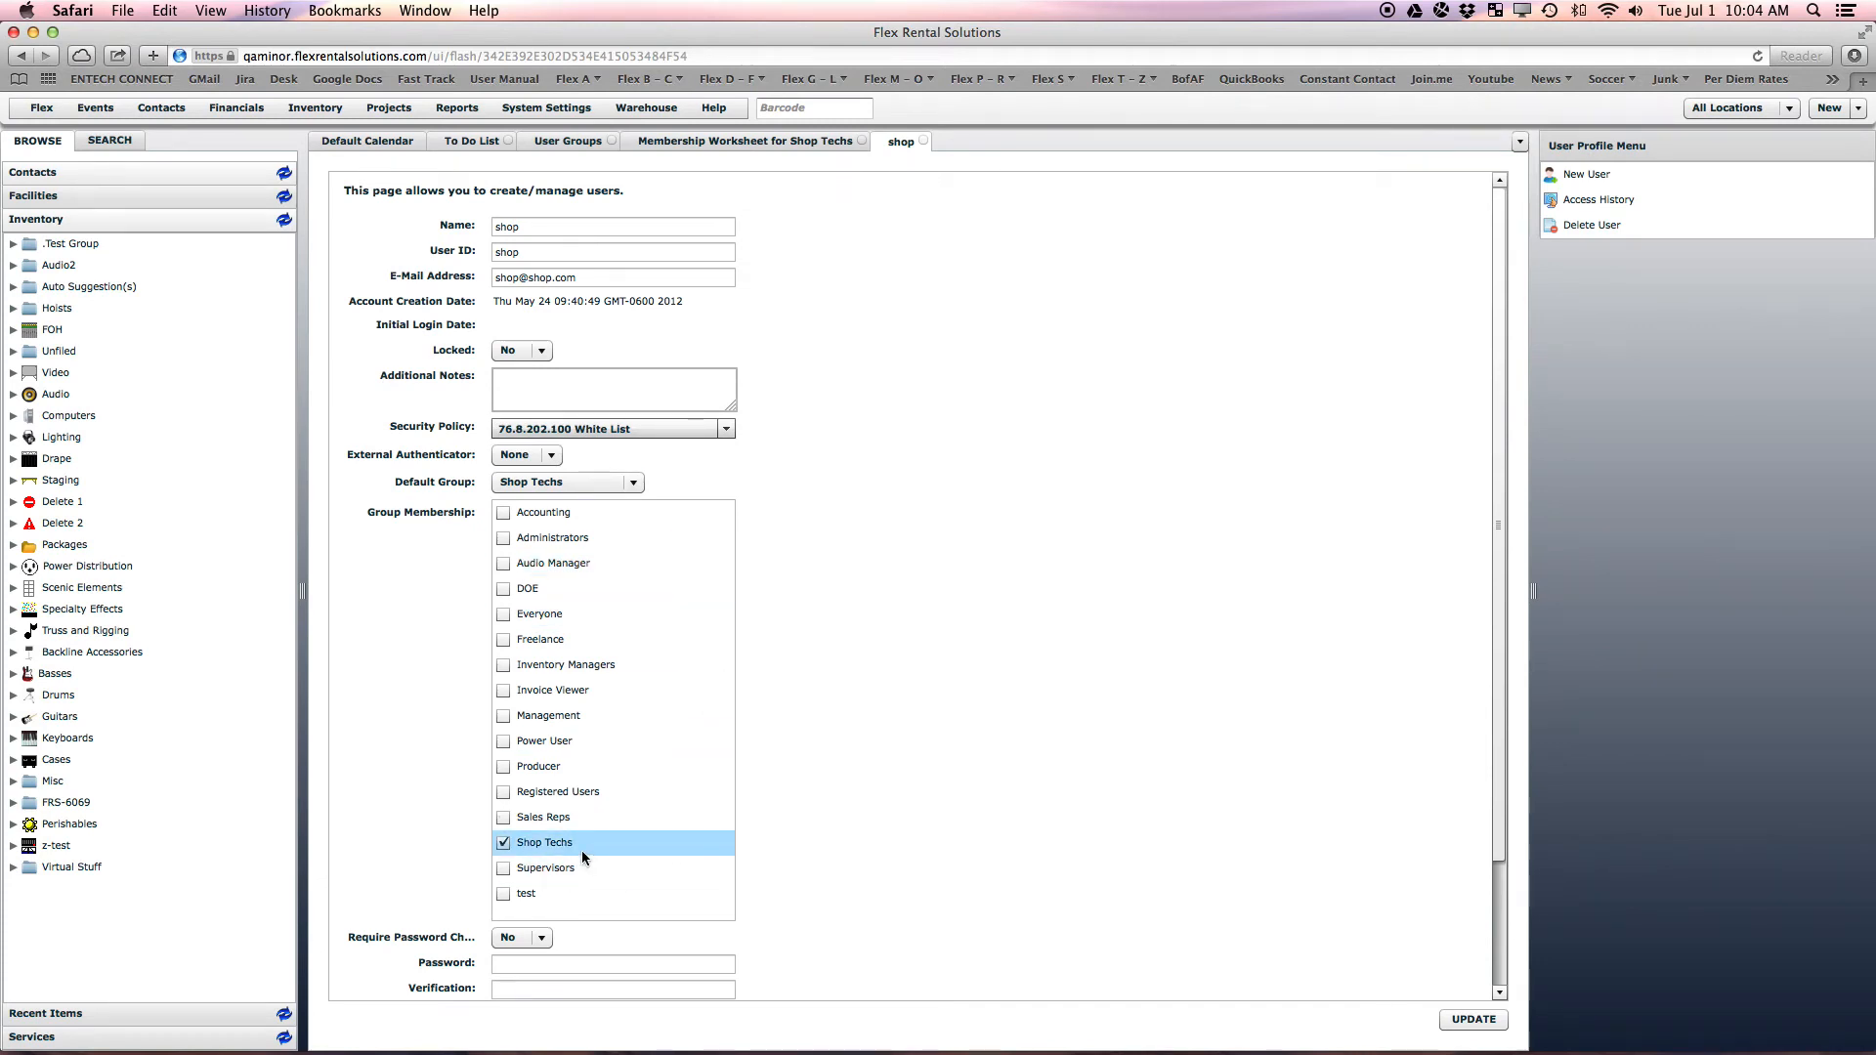
pyautogui.moveTo(566, 251); pyautogui.dragTo(437, 243)
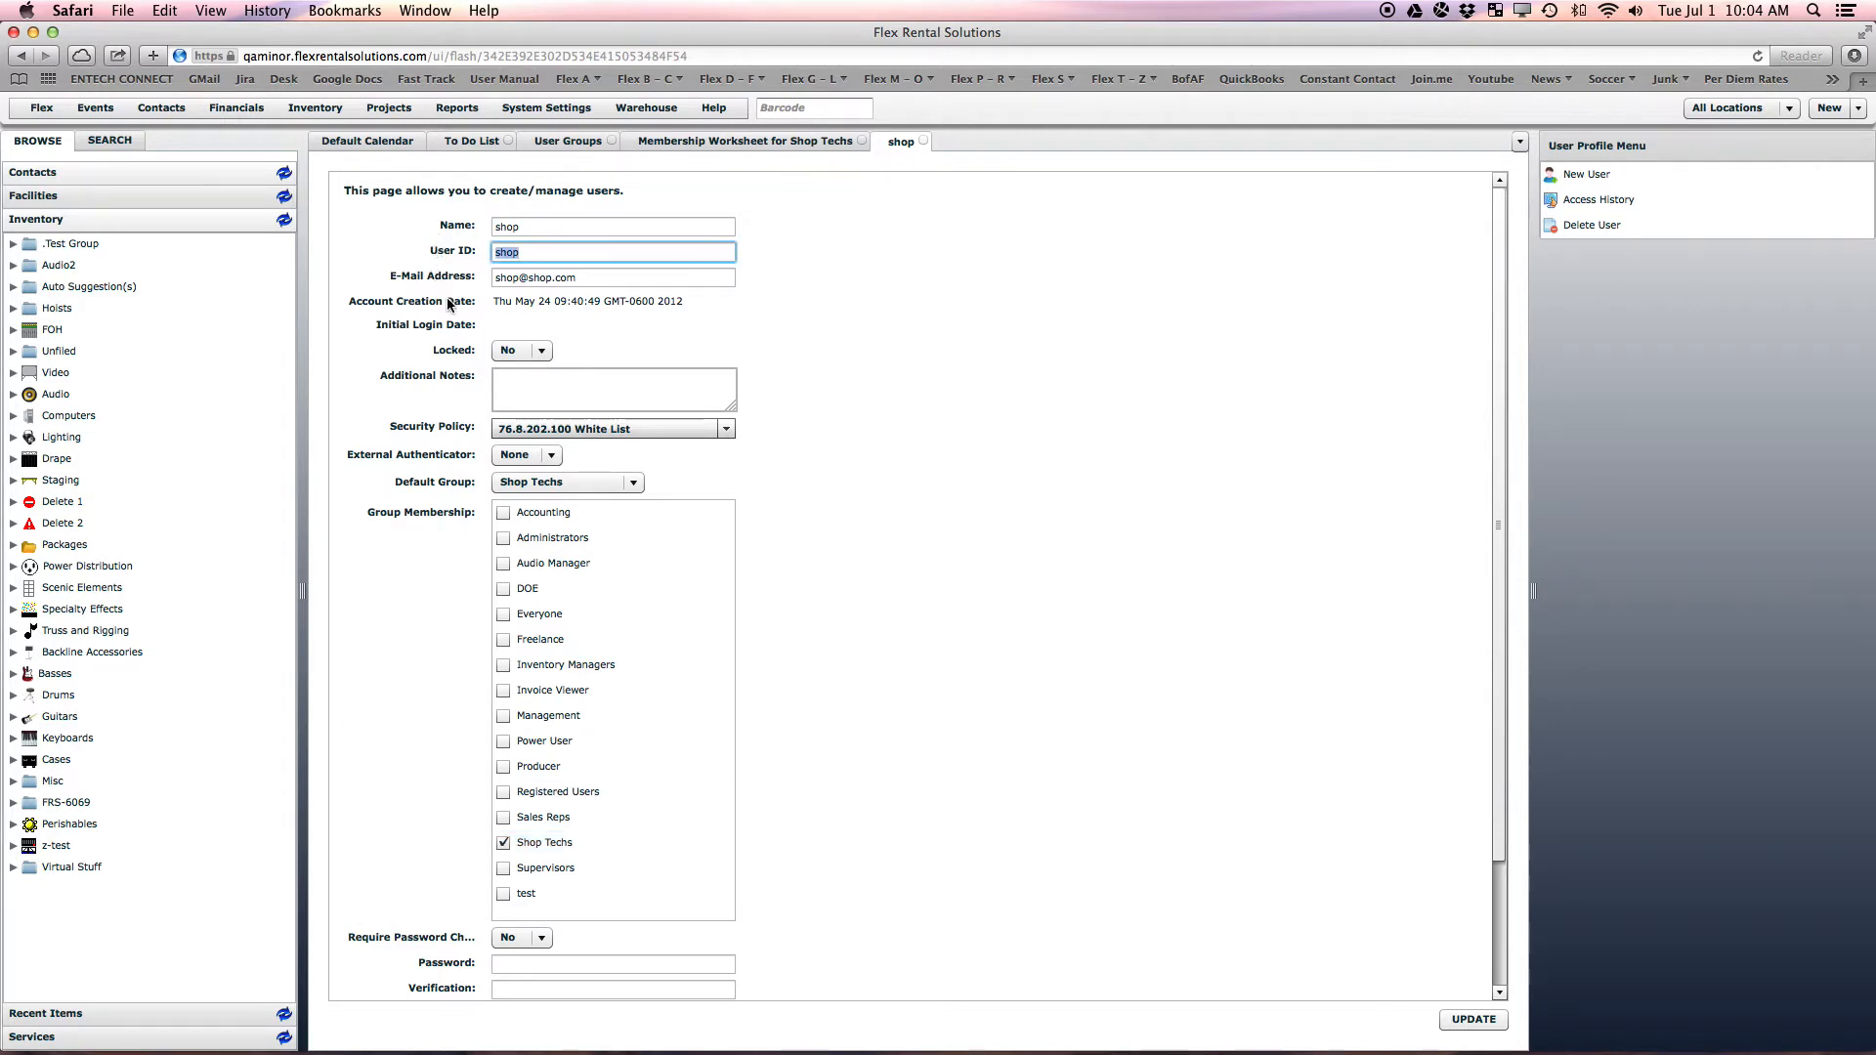
pyautogui.click(42, 108)
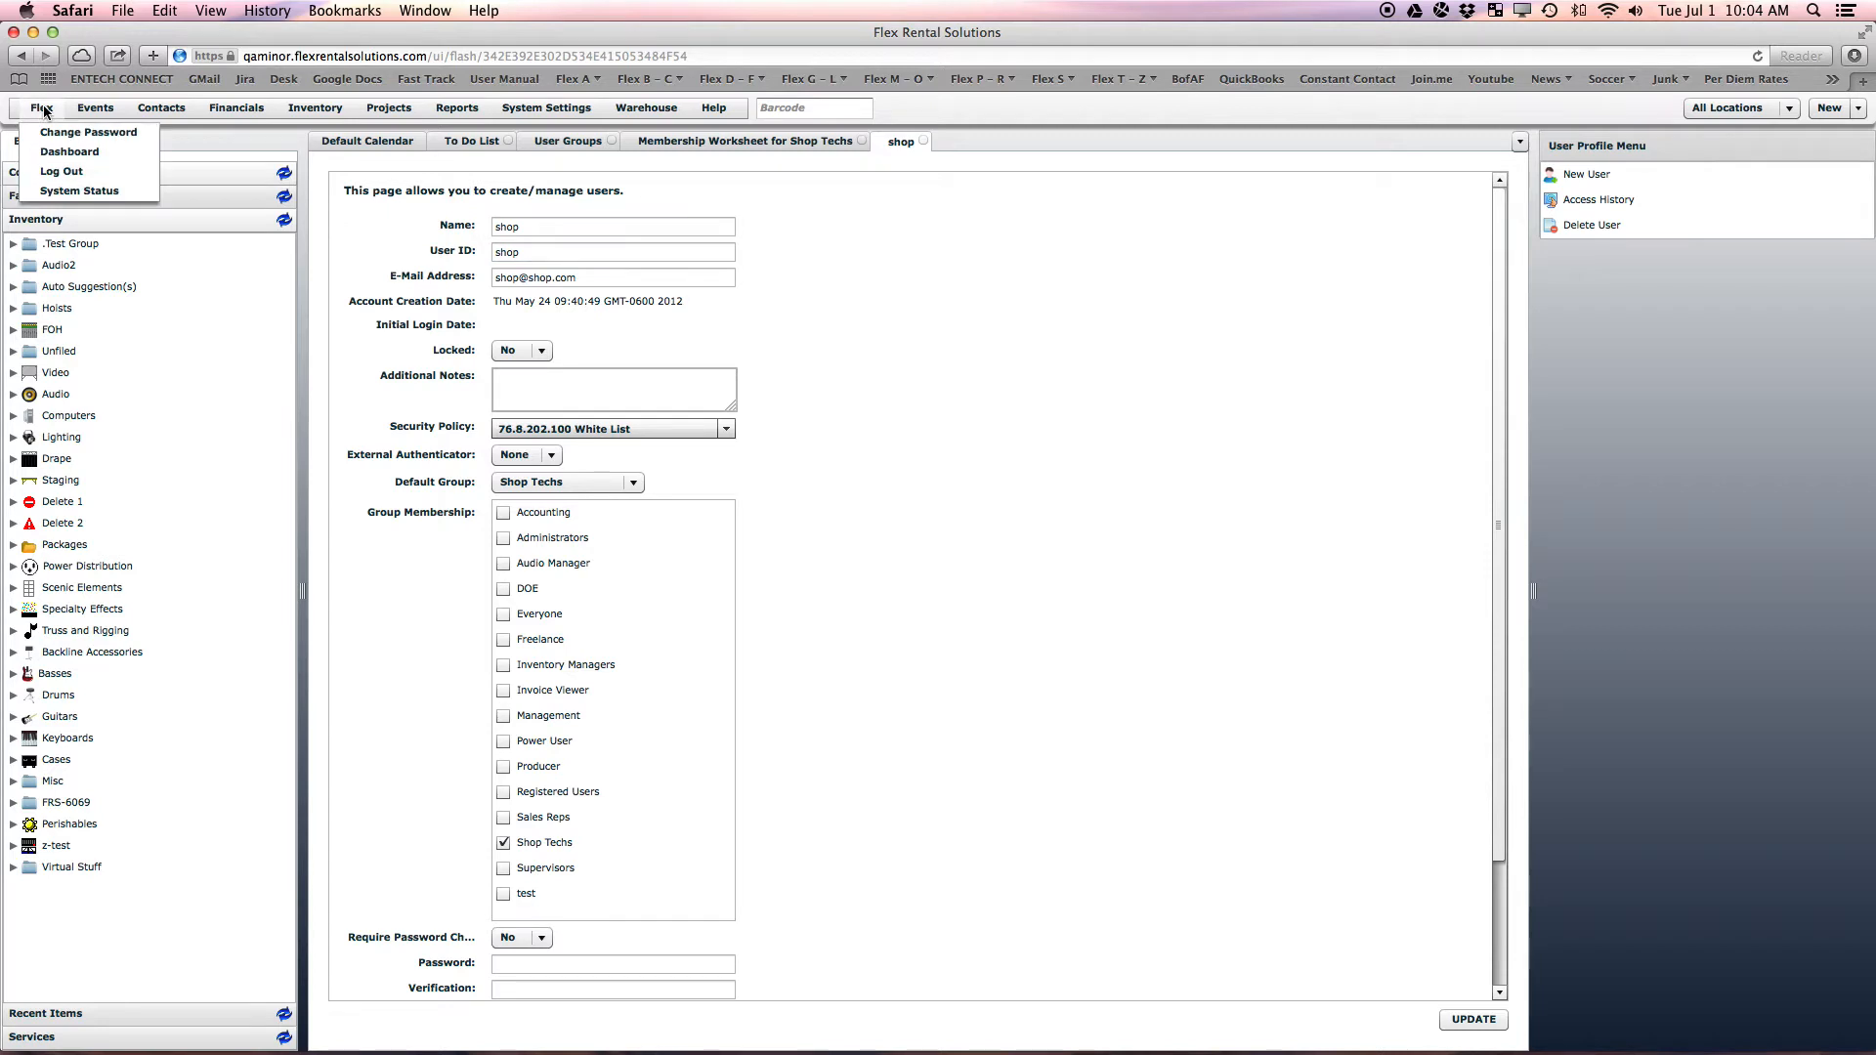
# Log out, sign in with the Shop Techs user's username and password, and expand the Inventory tree
pyautogui.click(60, 172)
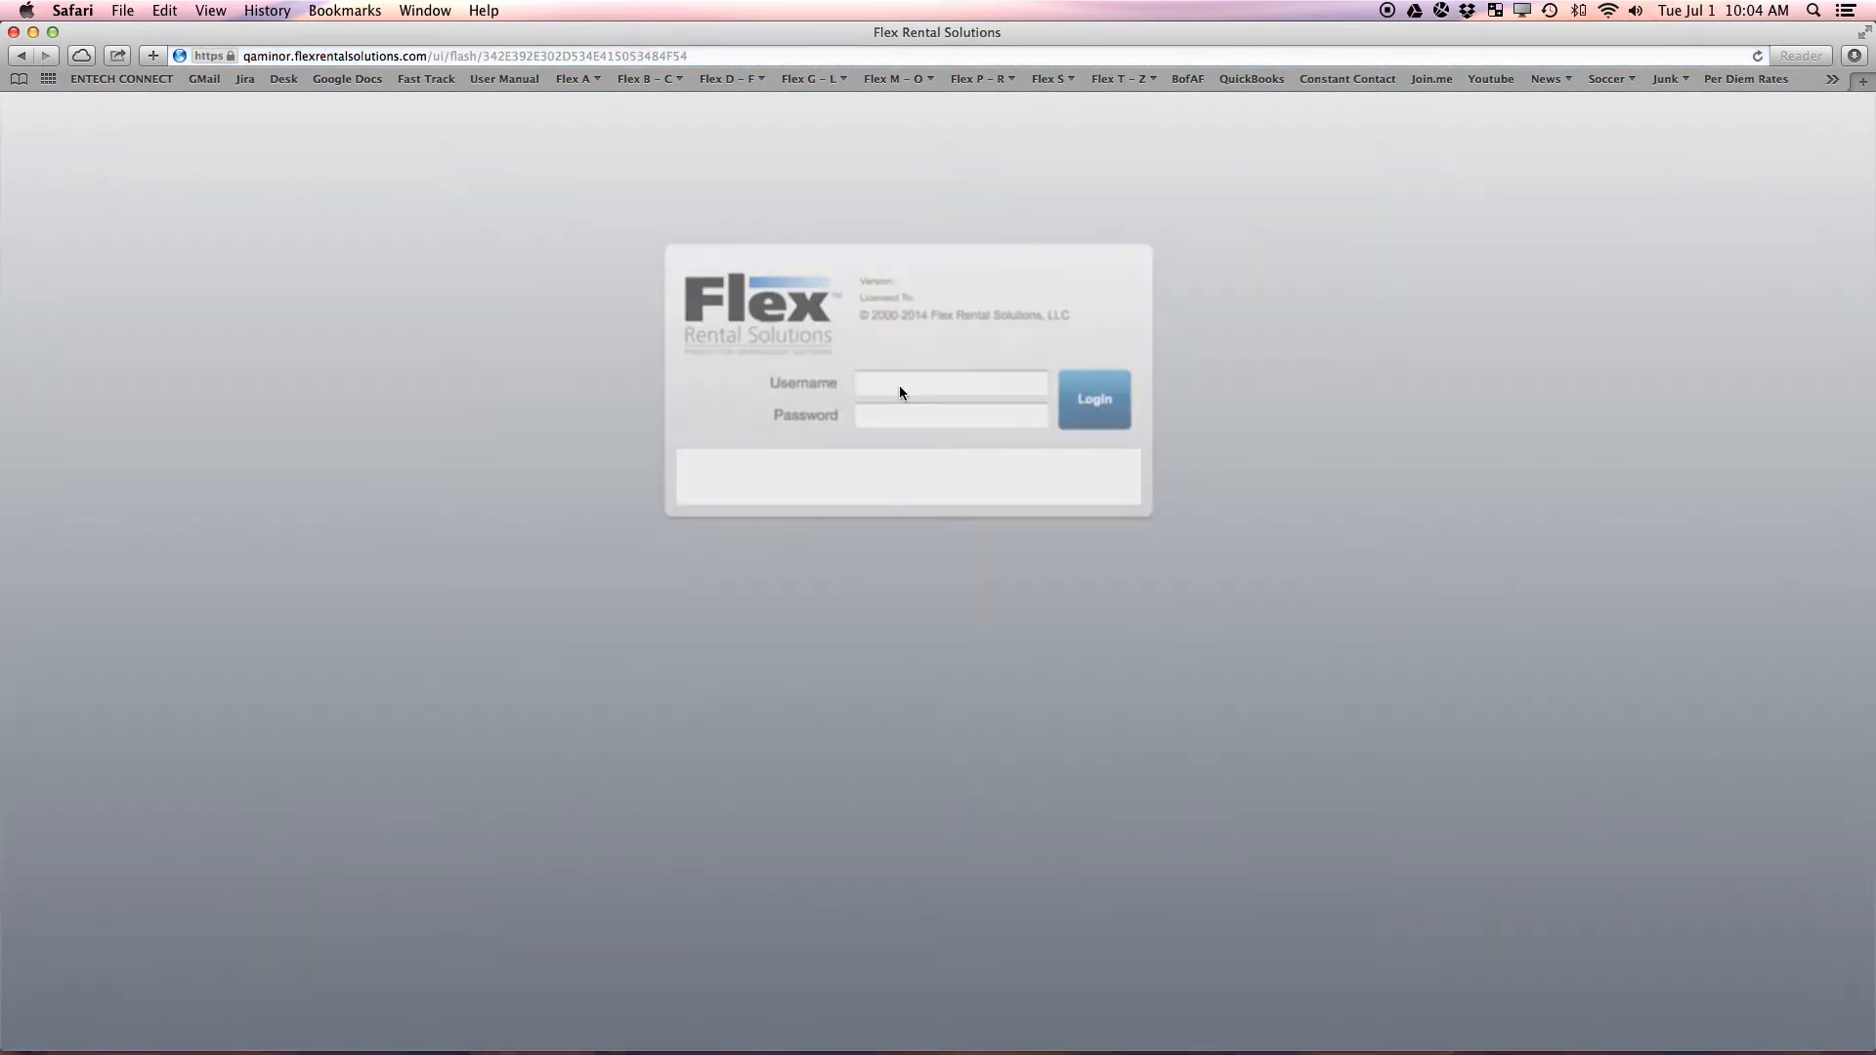
pyautogui.click(895, 381)
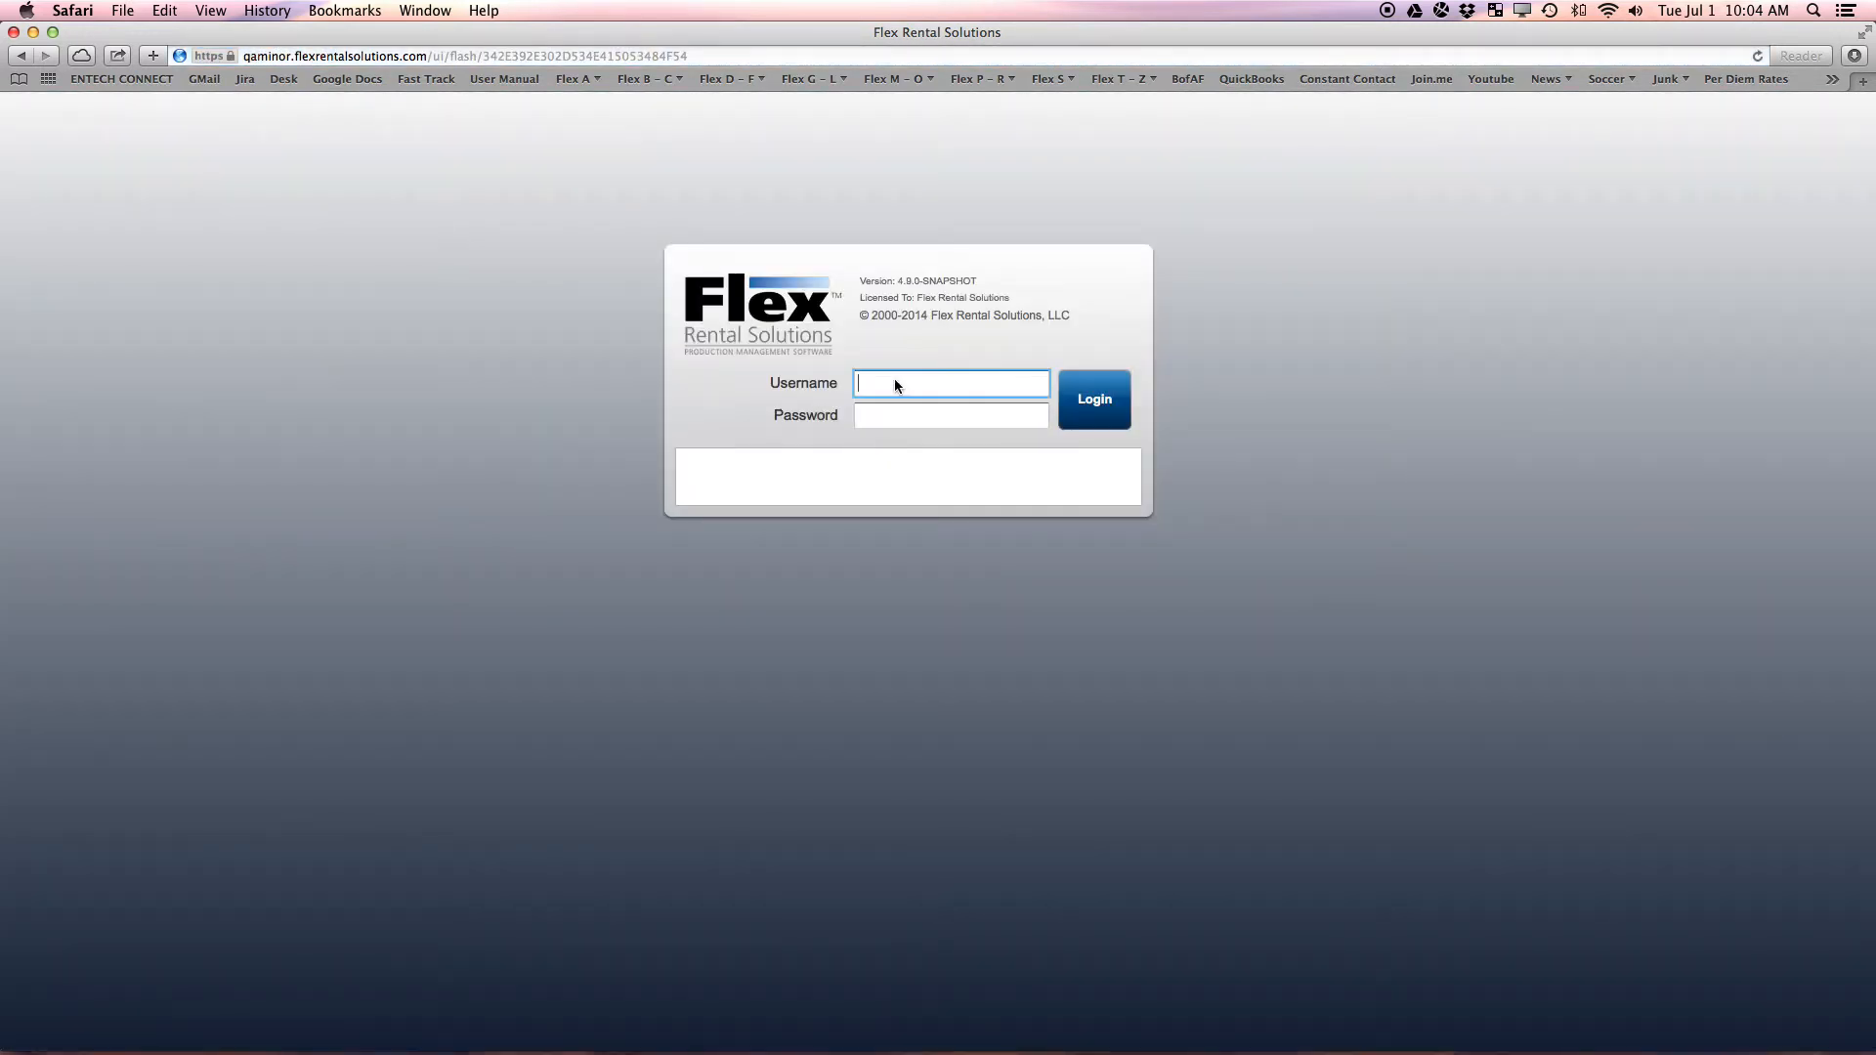
pyautogui.write('support:')
pyautogui.write('ris:x')
pyautogui.press('BackSpace')
pyautogui.write('shop')
pyautogui.press('Tab')
pyautogui.write('******')
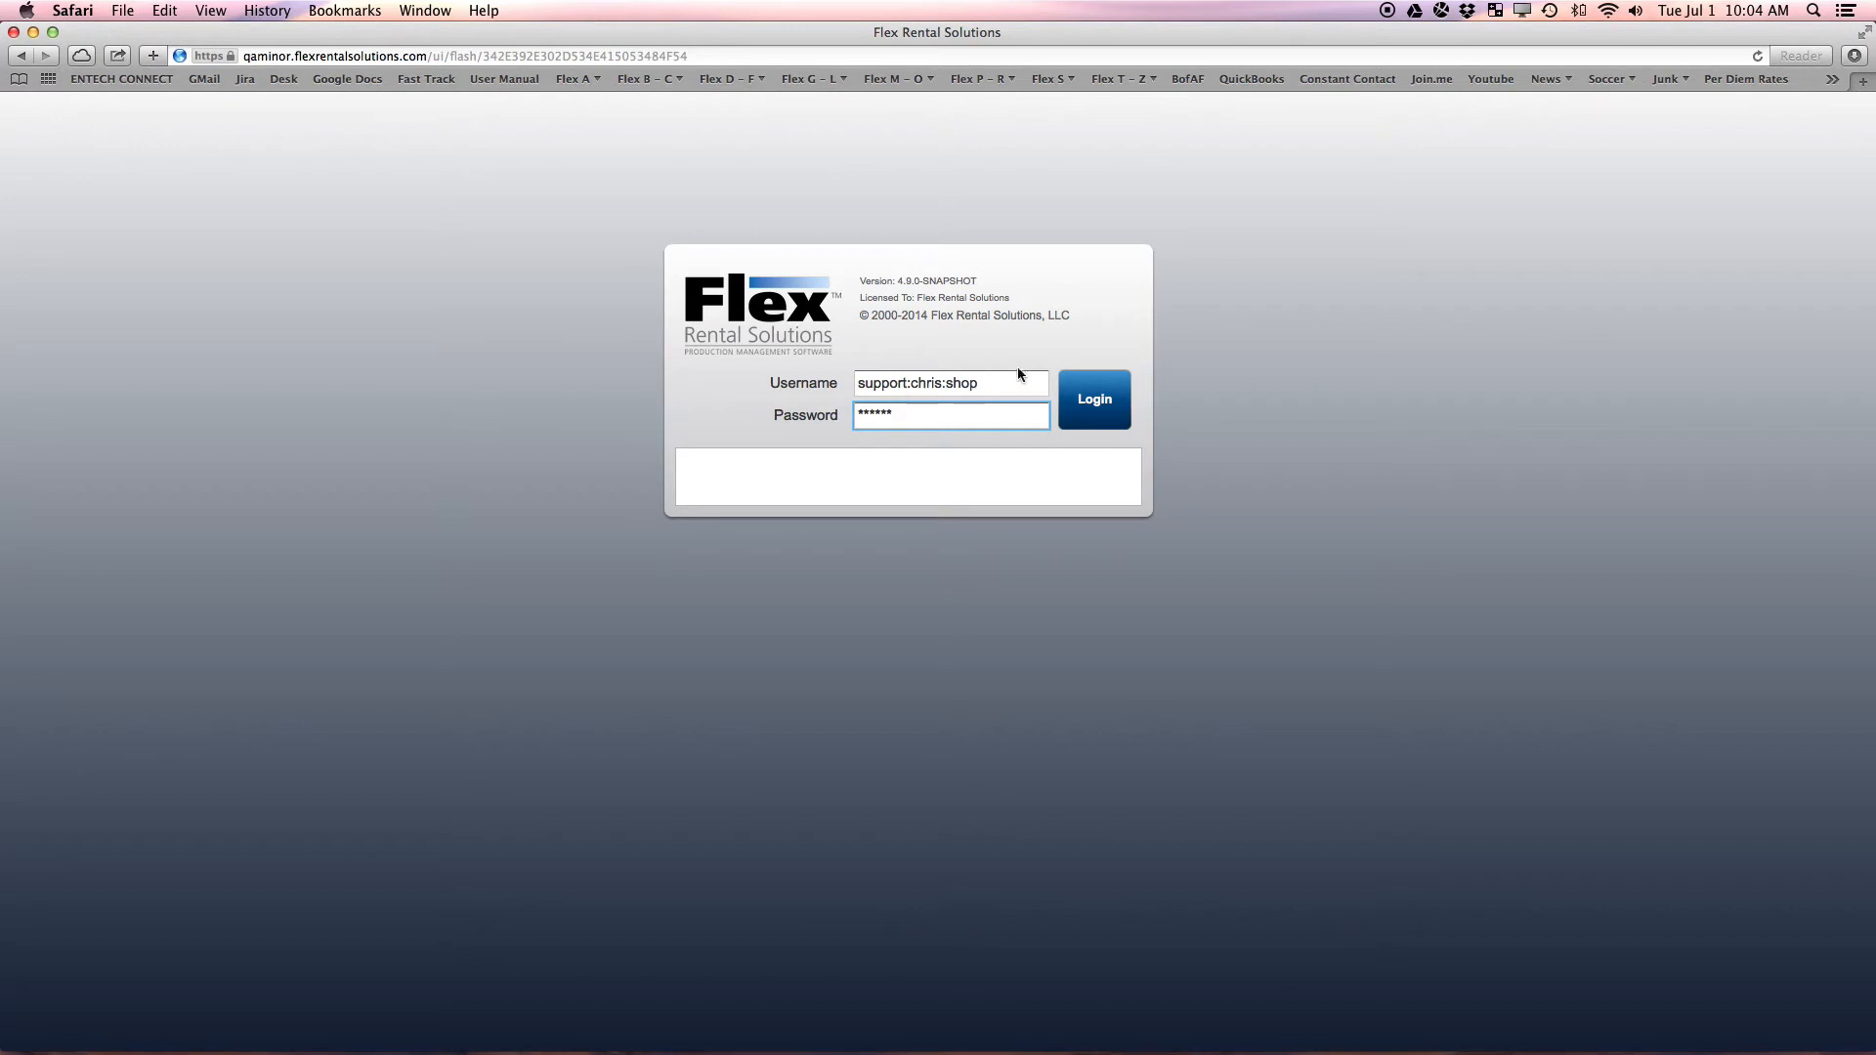
pyautogui.click(1105, 408)
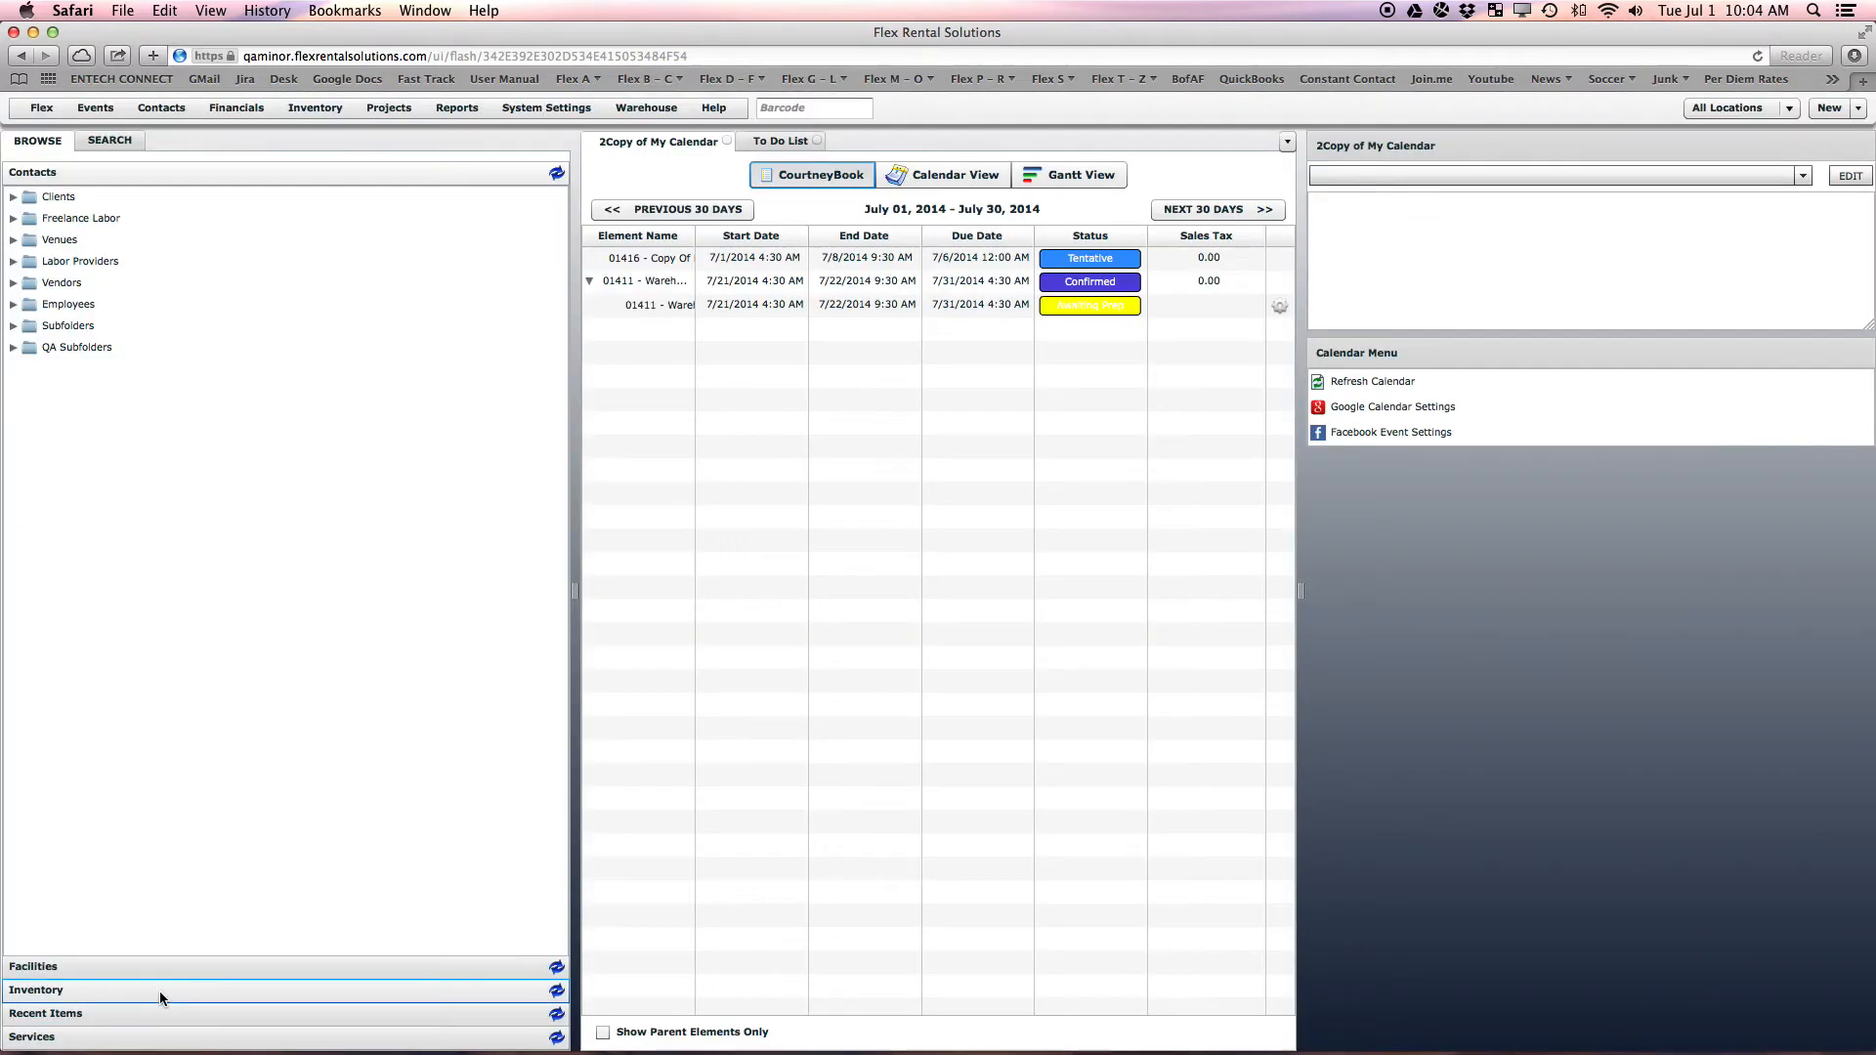
pyautogui.click(160, 991)
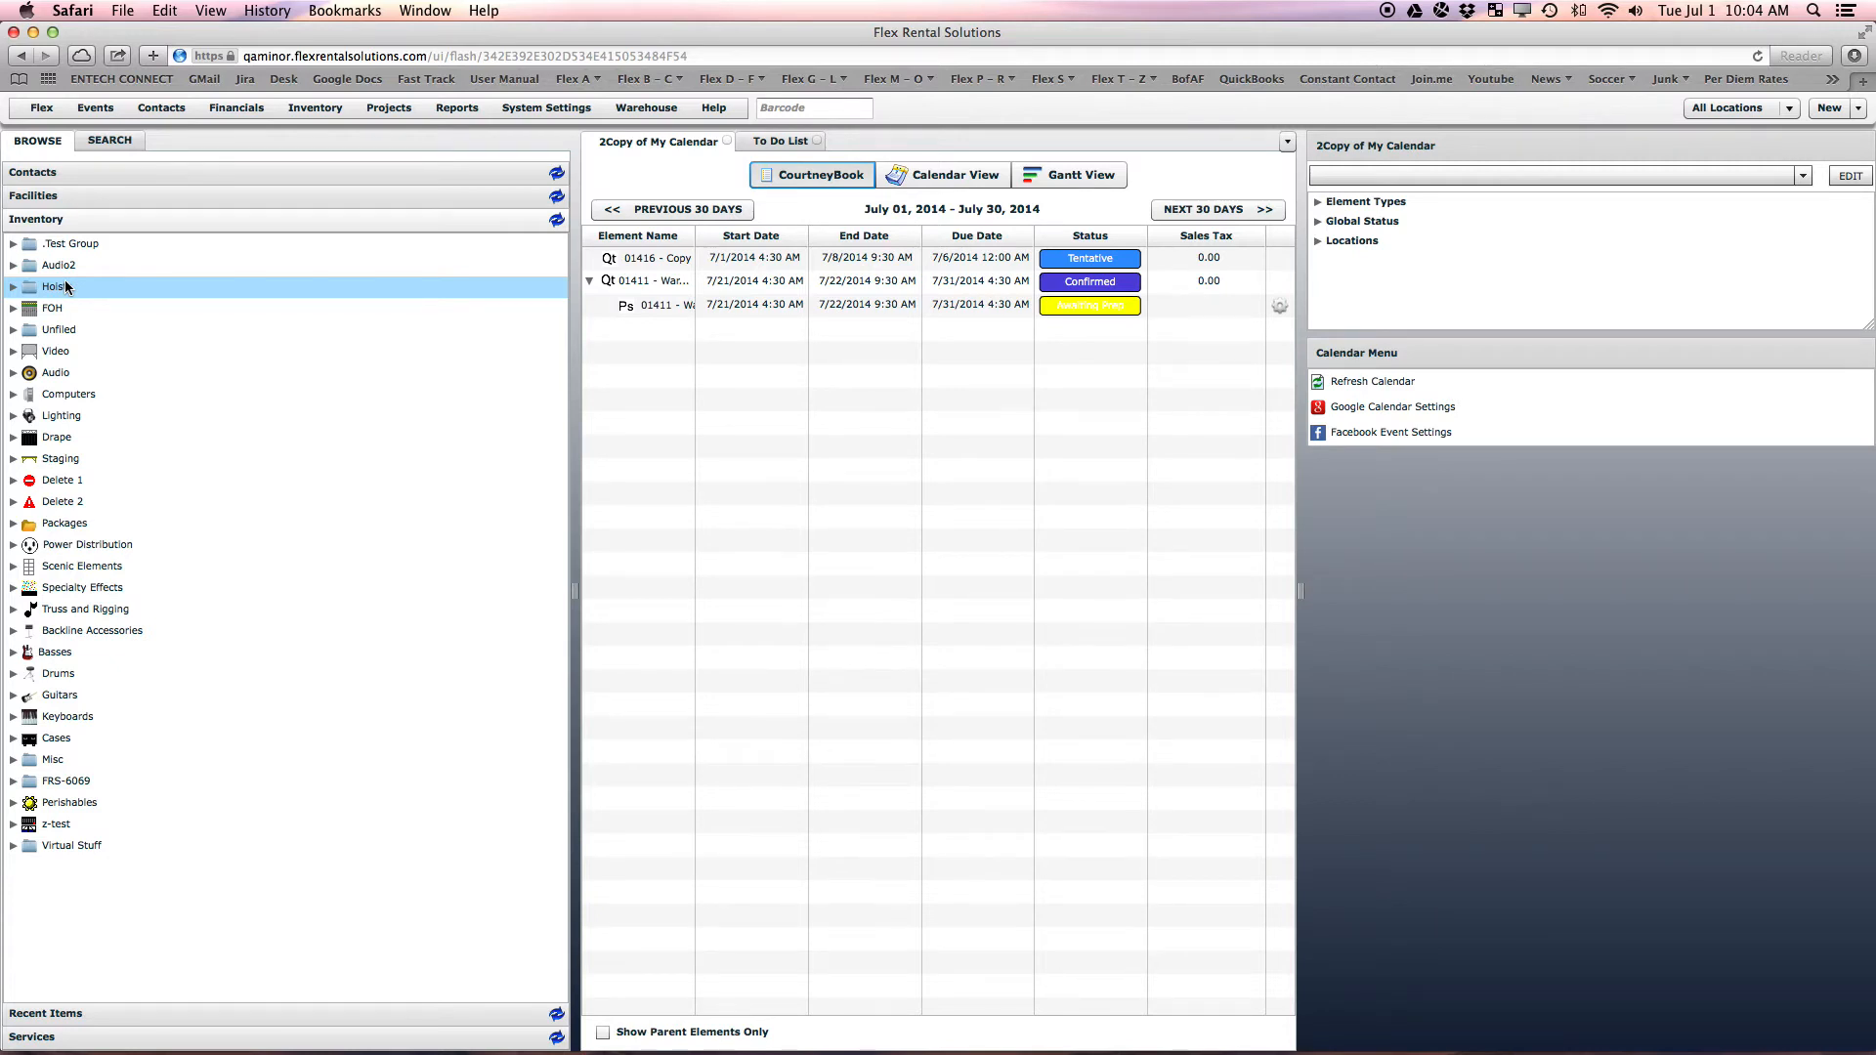
# Log out of the test user and sign back in with the original account's username and password
pyautogui.click(44, 111)
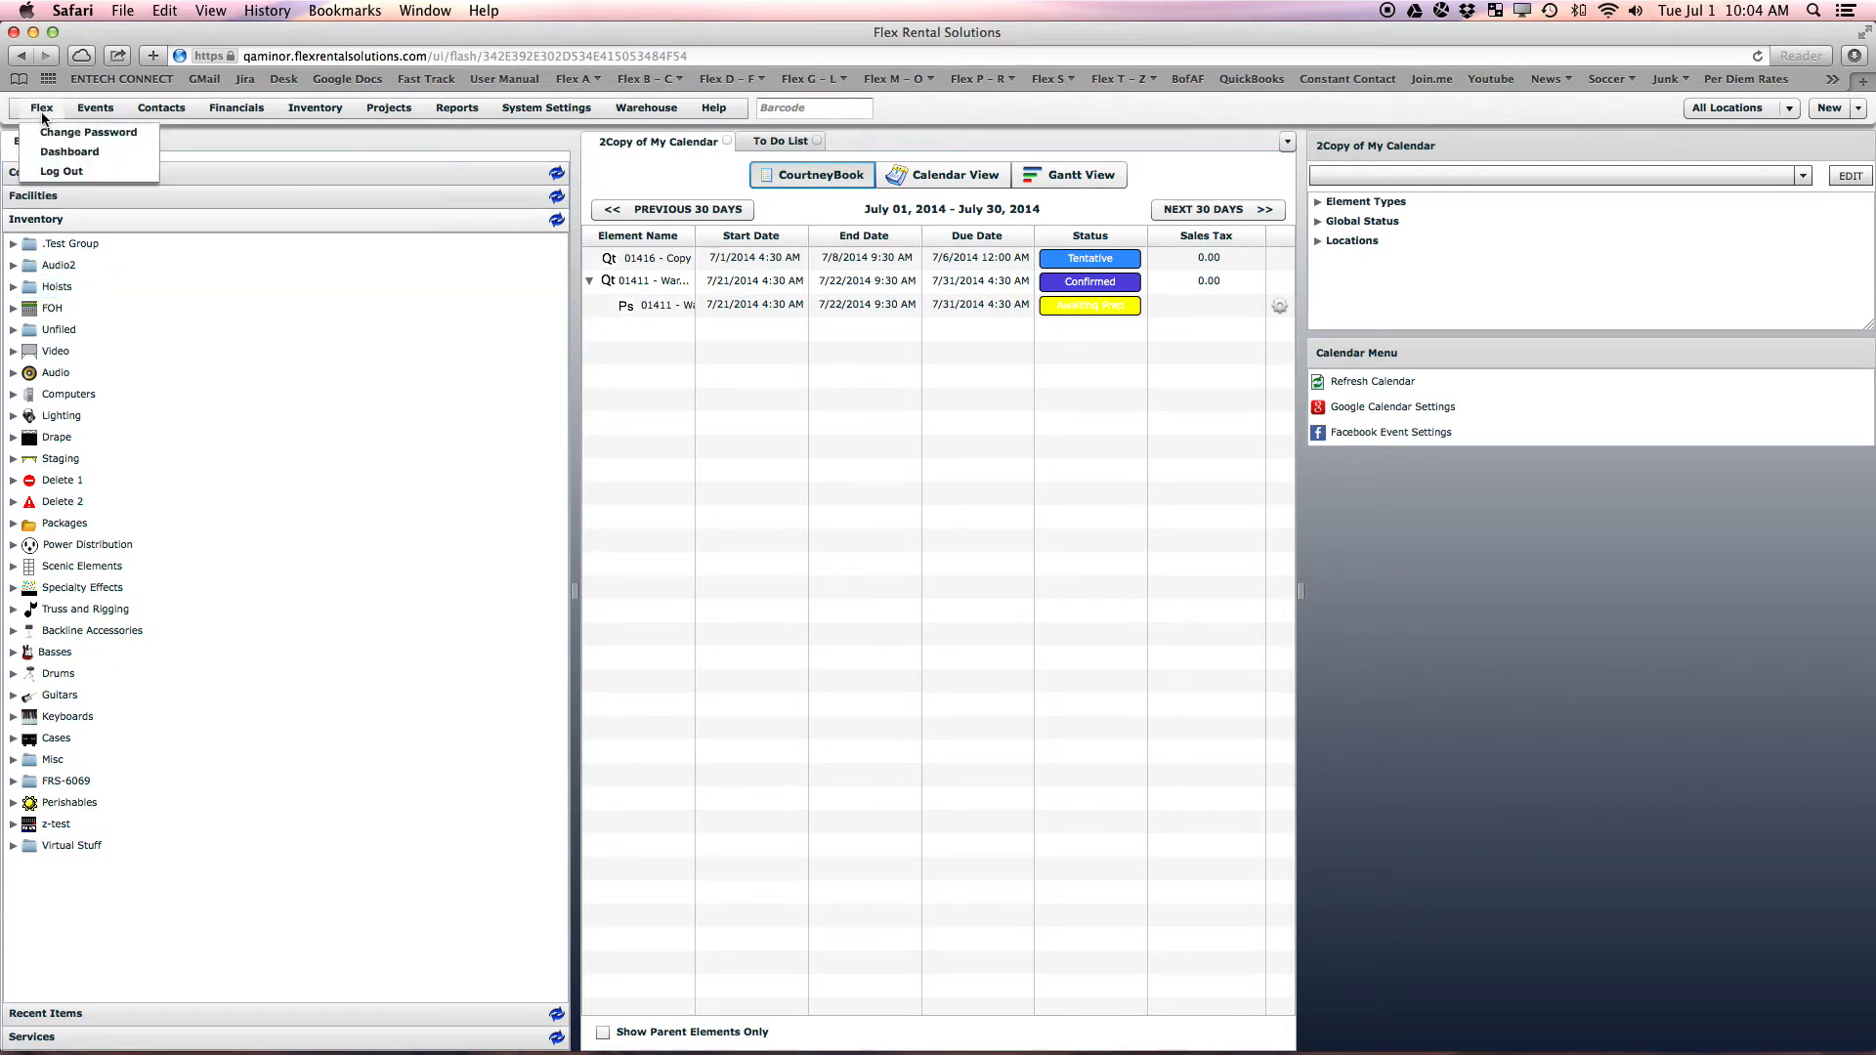
pyautogui.click(53, 172)
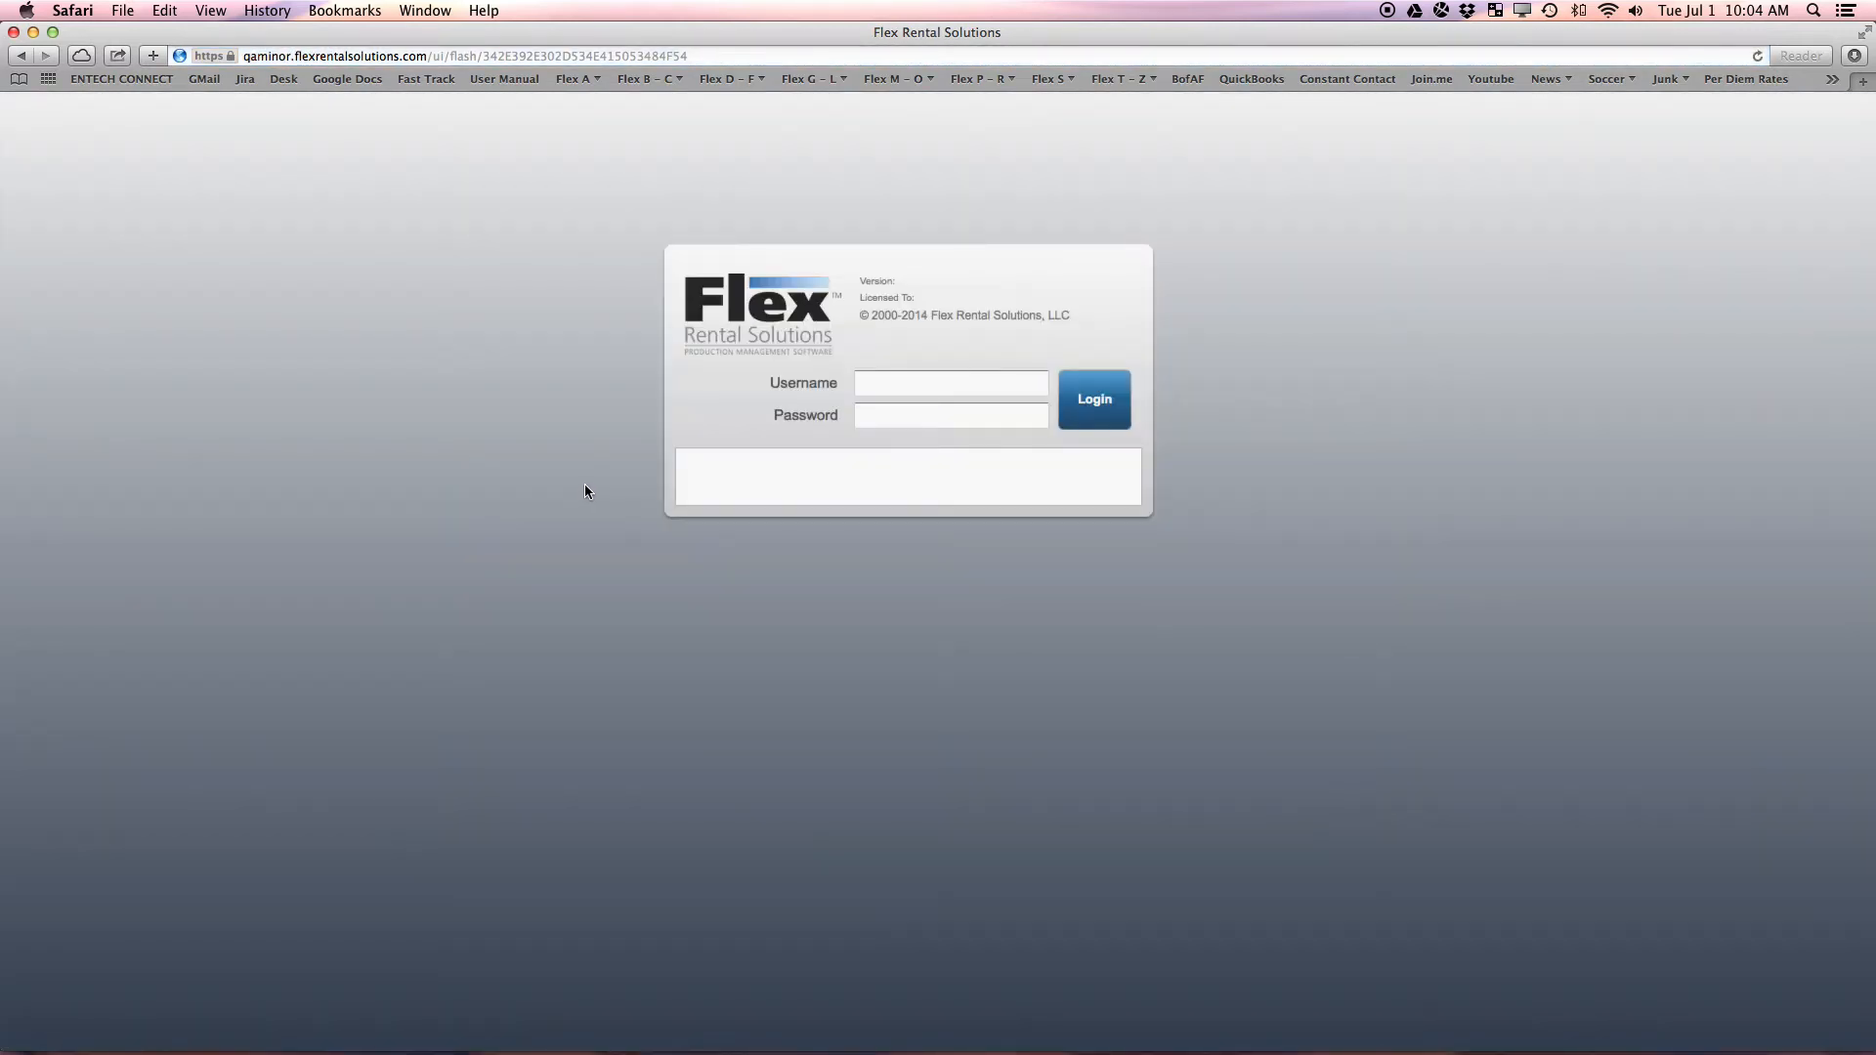
pyautogui.press('Tab')
pyautogui.write('•••••')
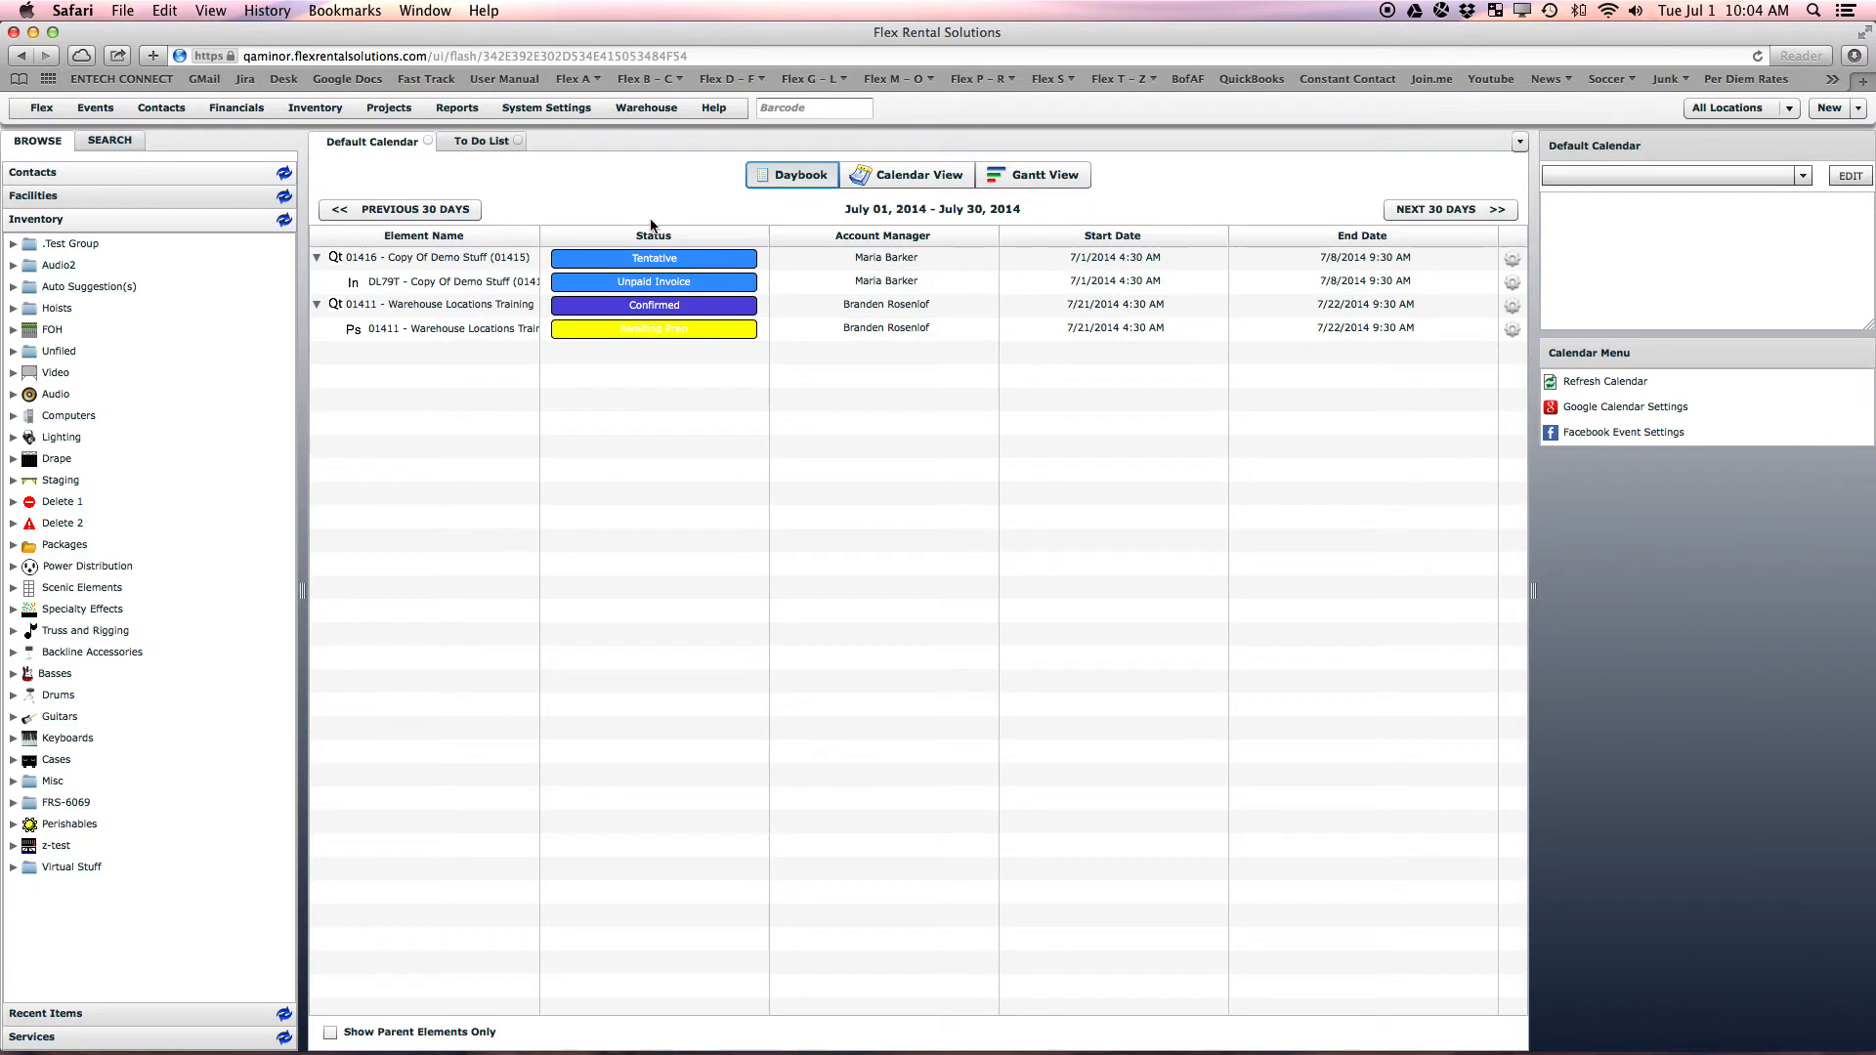
pyautogui.click(565, 109)
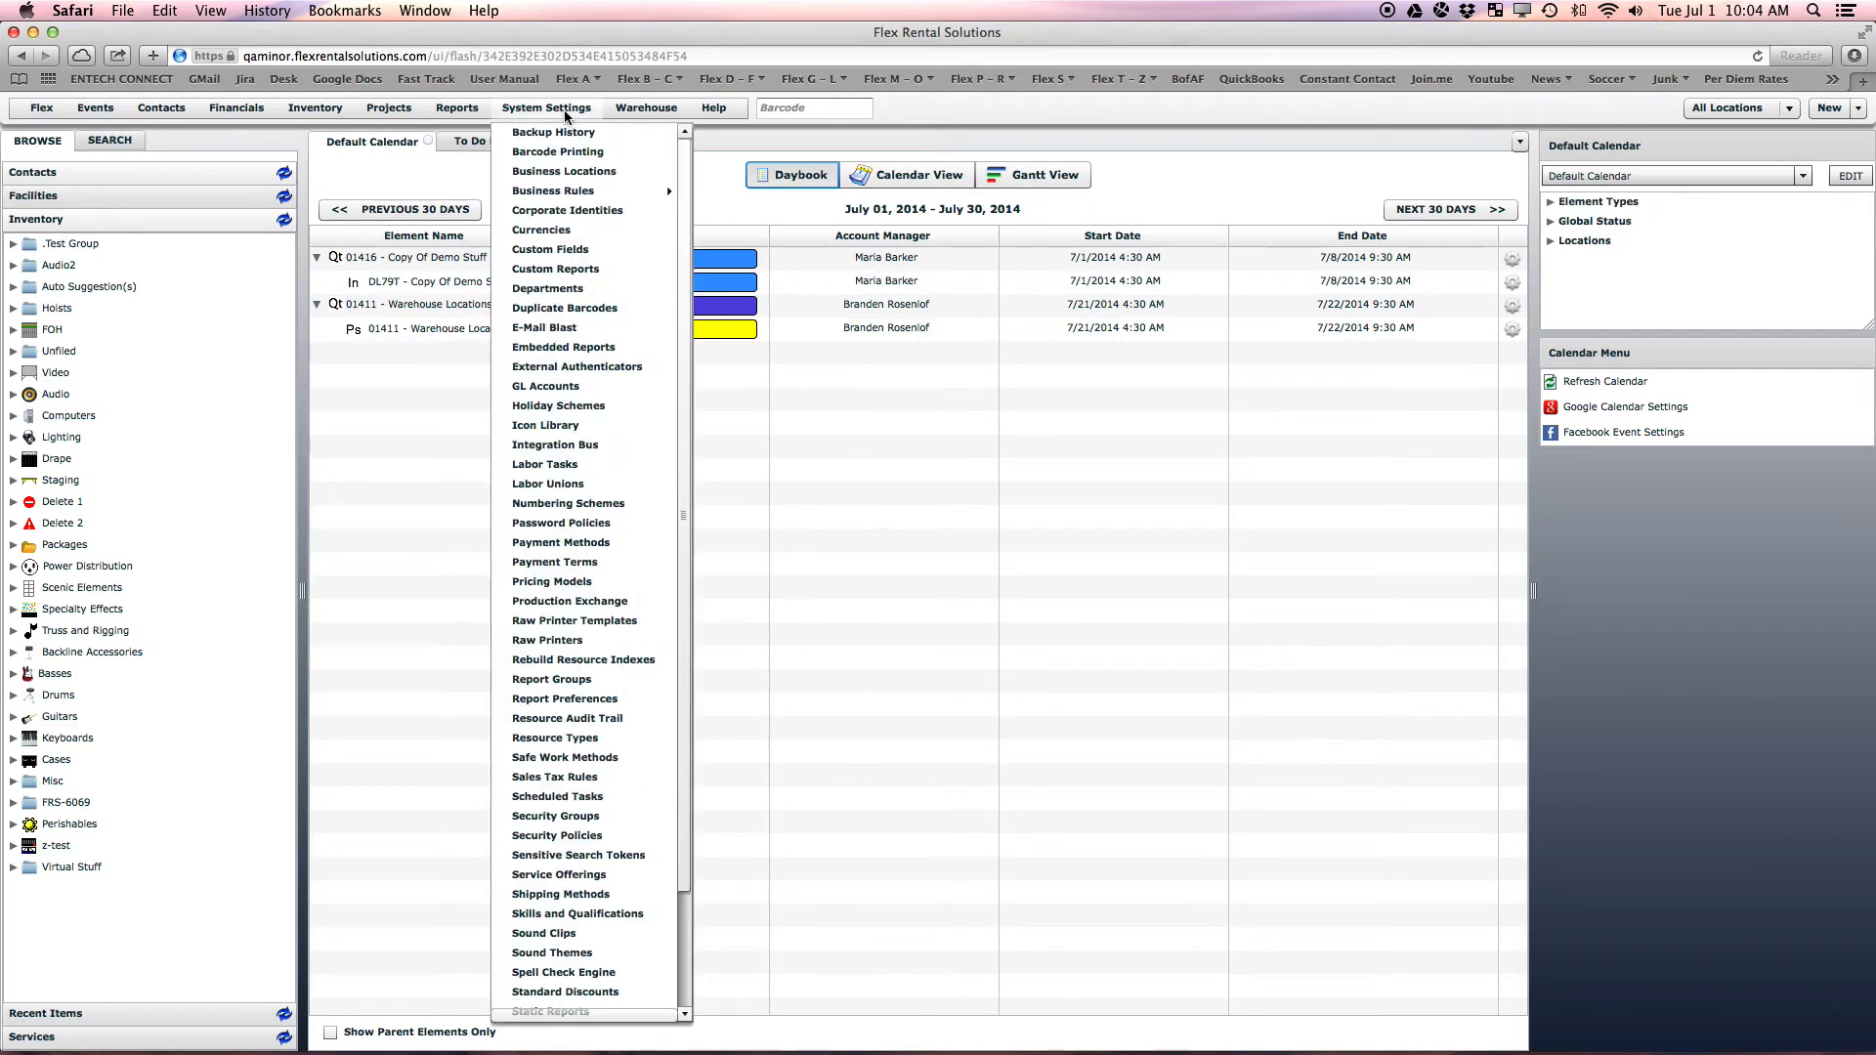
# Create a new security group named 'Company 1' and close its page
pyautogui.click(625, 820)
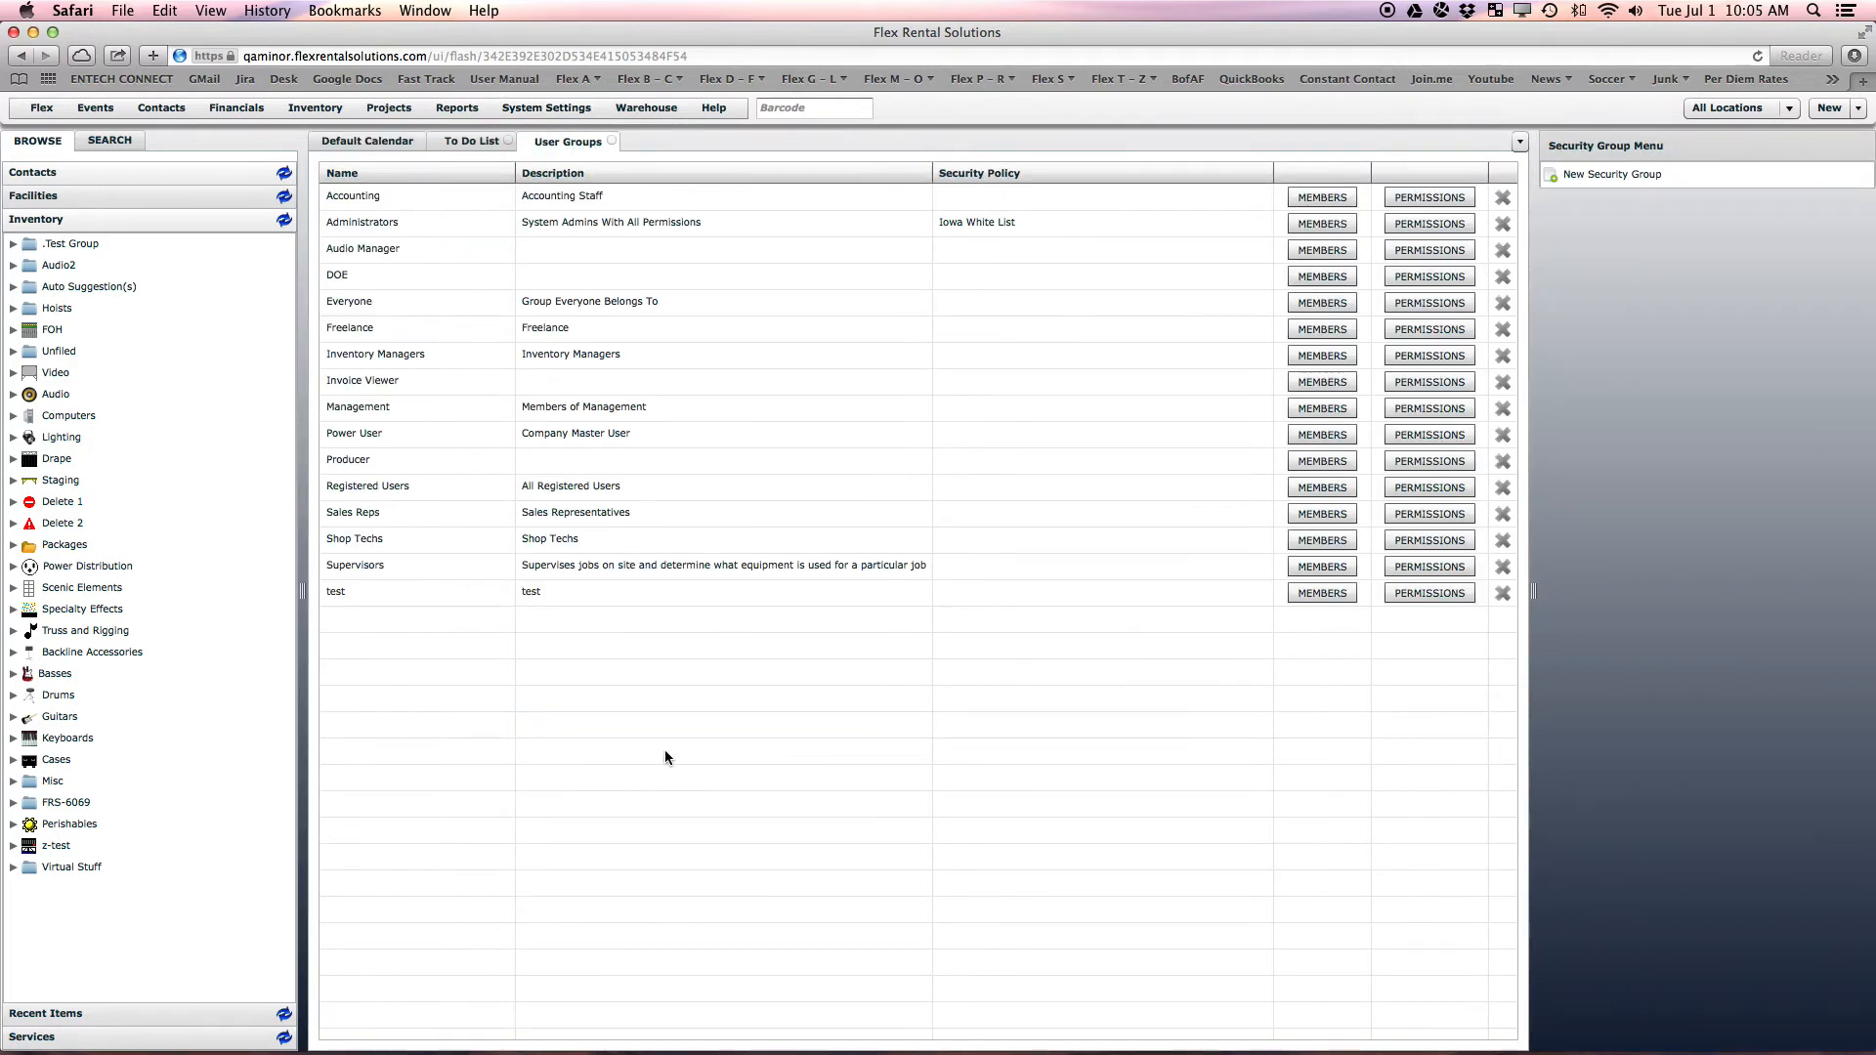
pyautogui.click(1614, 174)
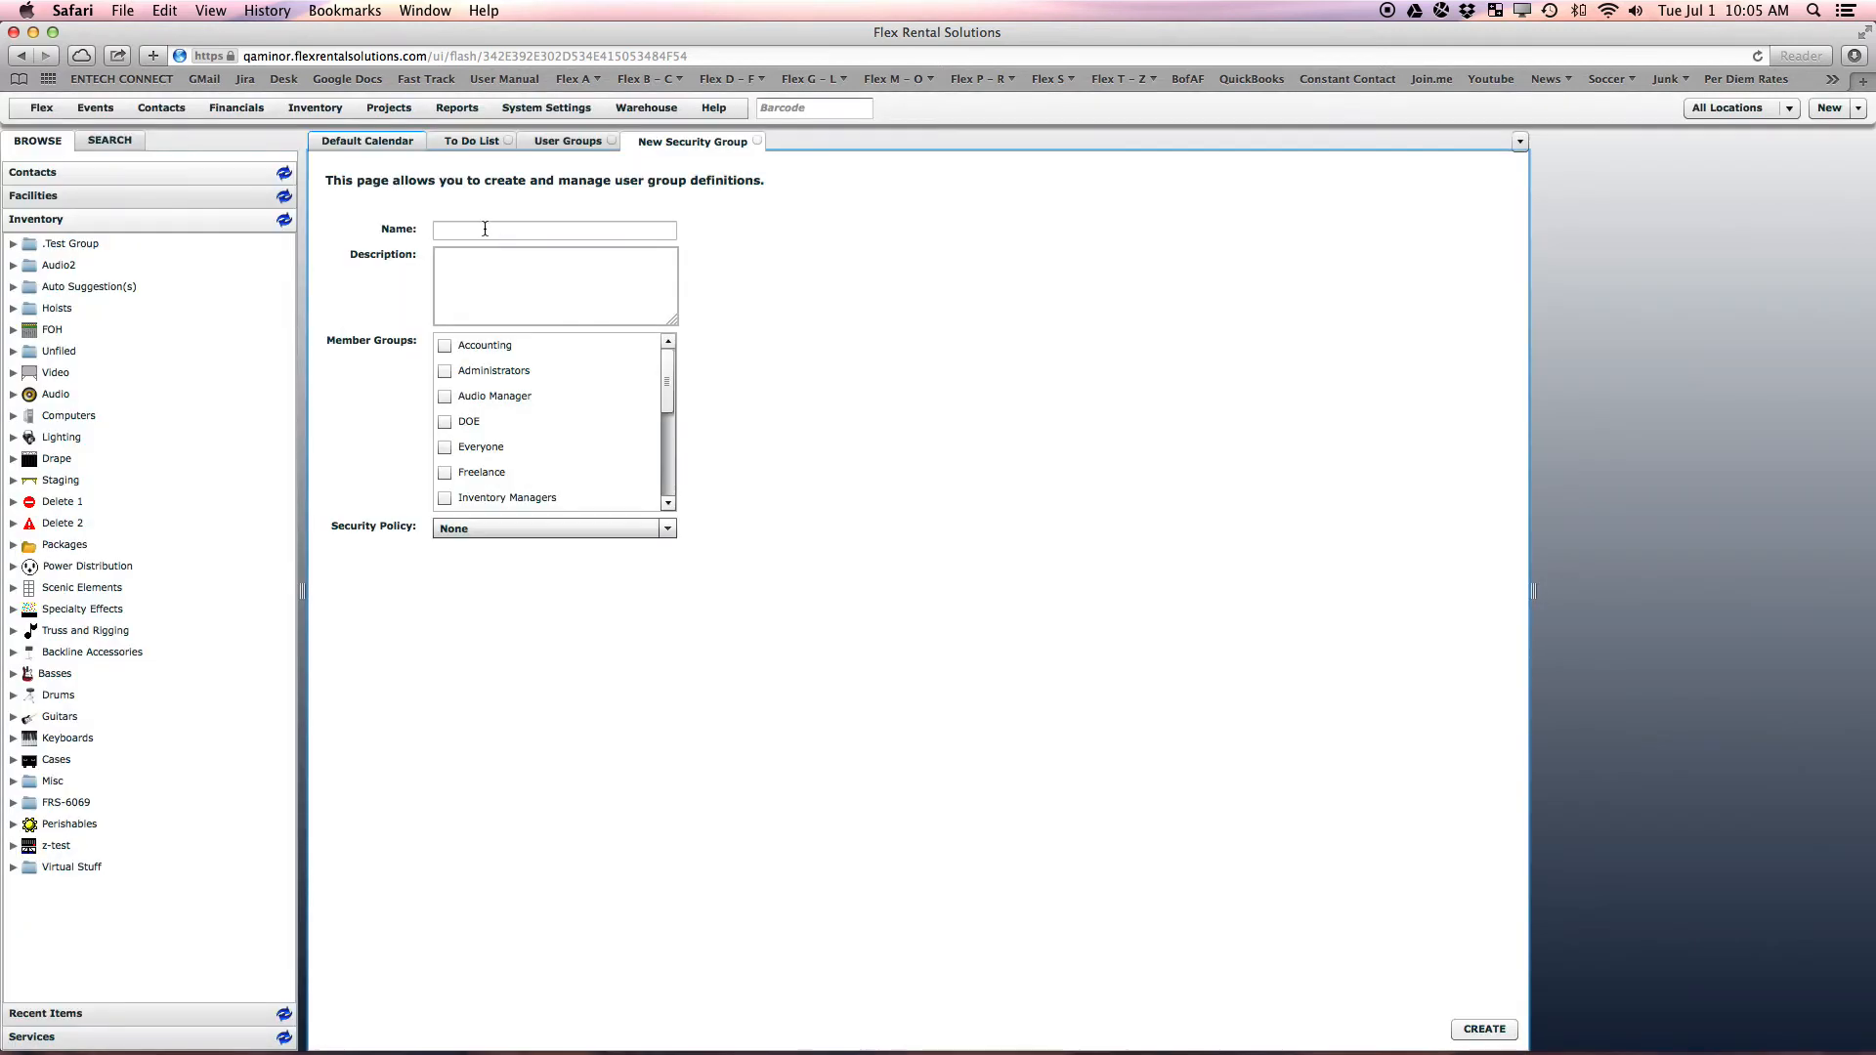
pyautogui.write('Company 1')
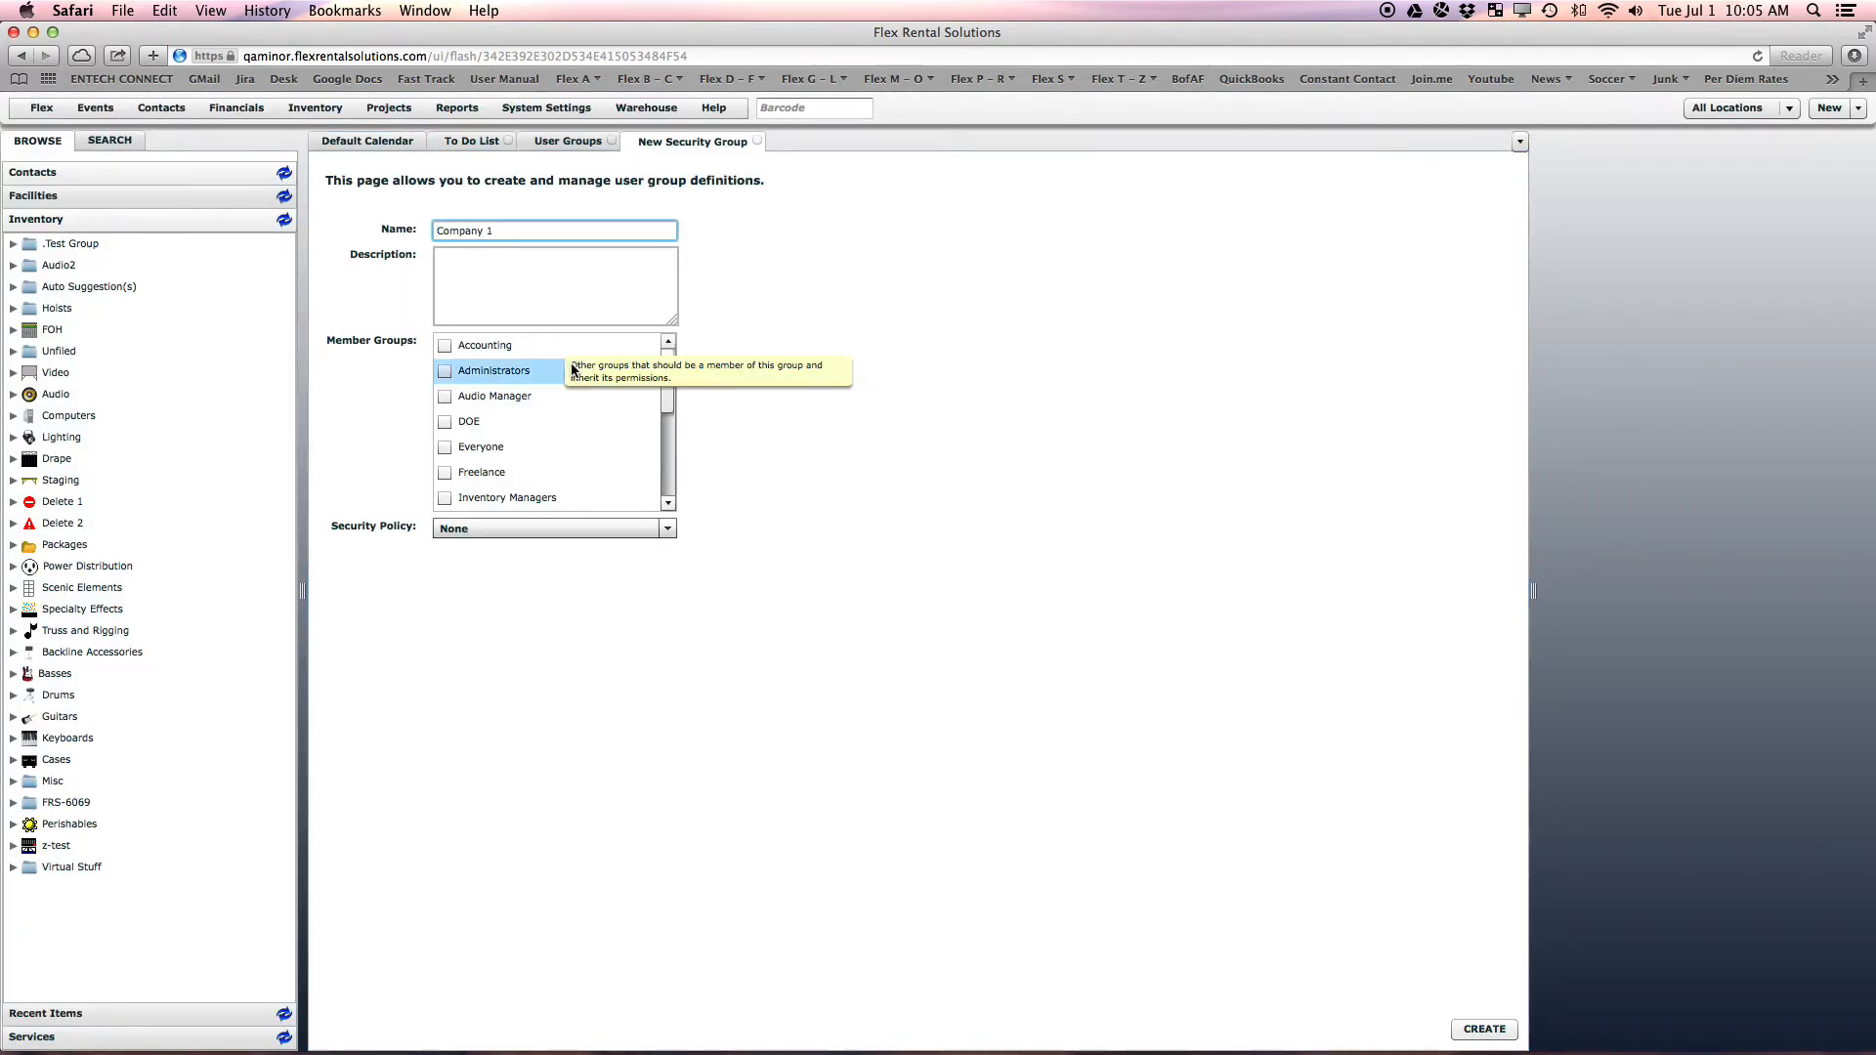
pyautogui.click(1478, 1030)
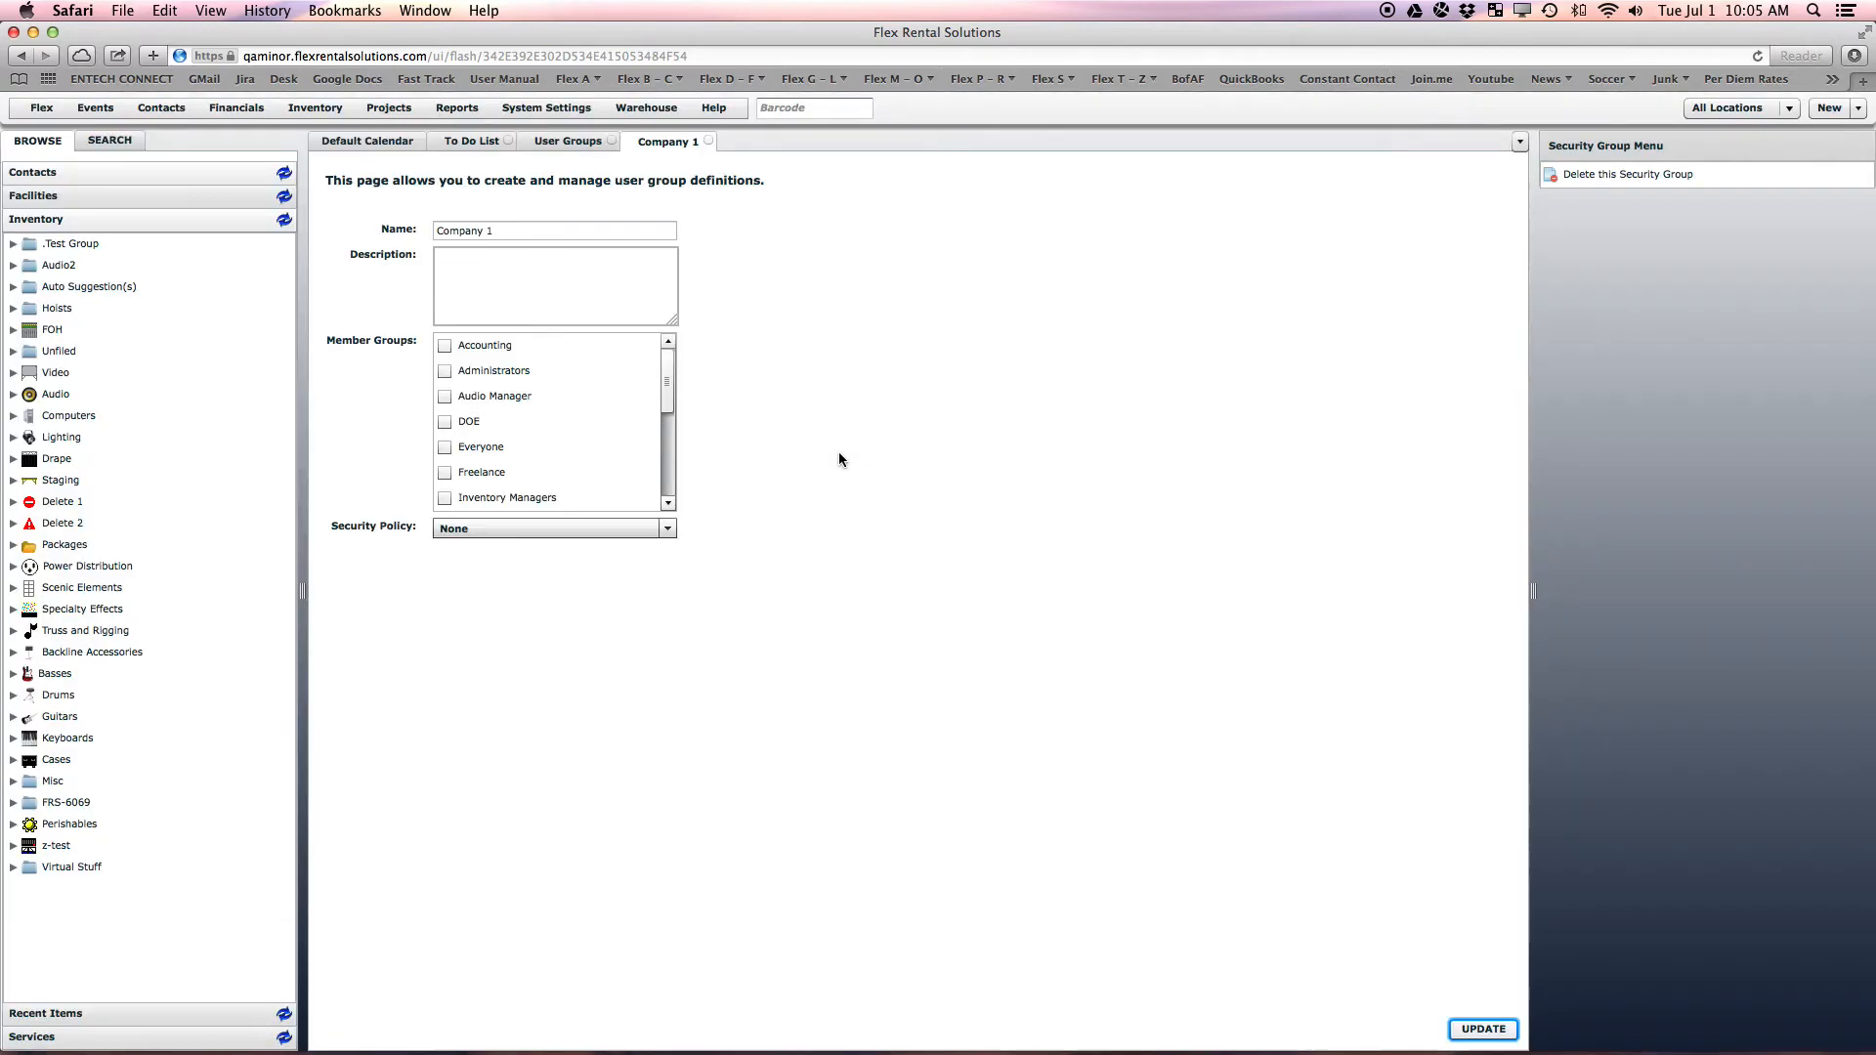
pyautogui.click(709, 140)
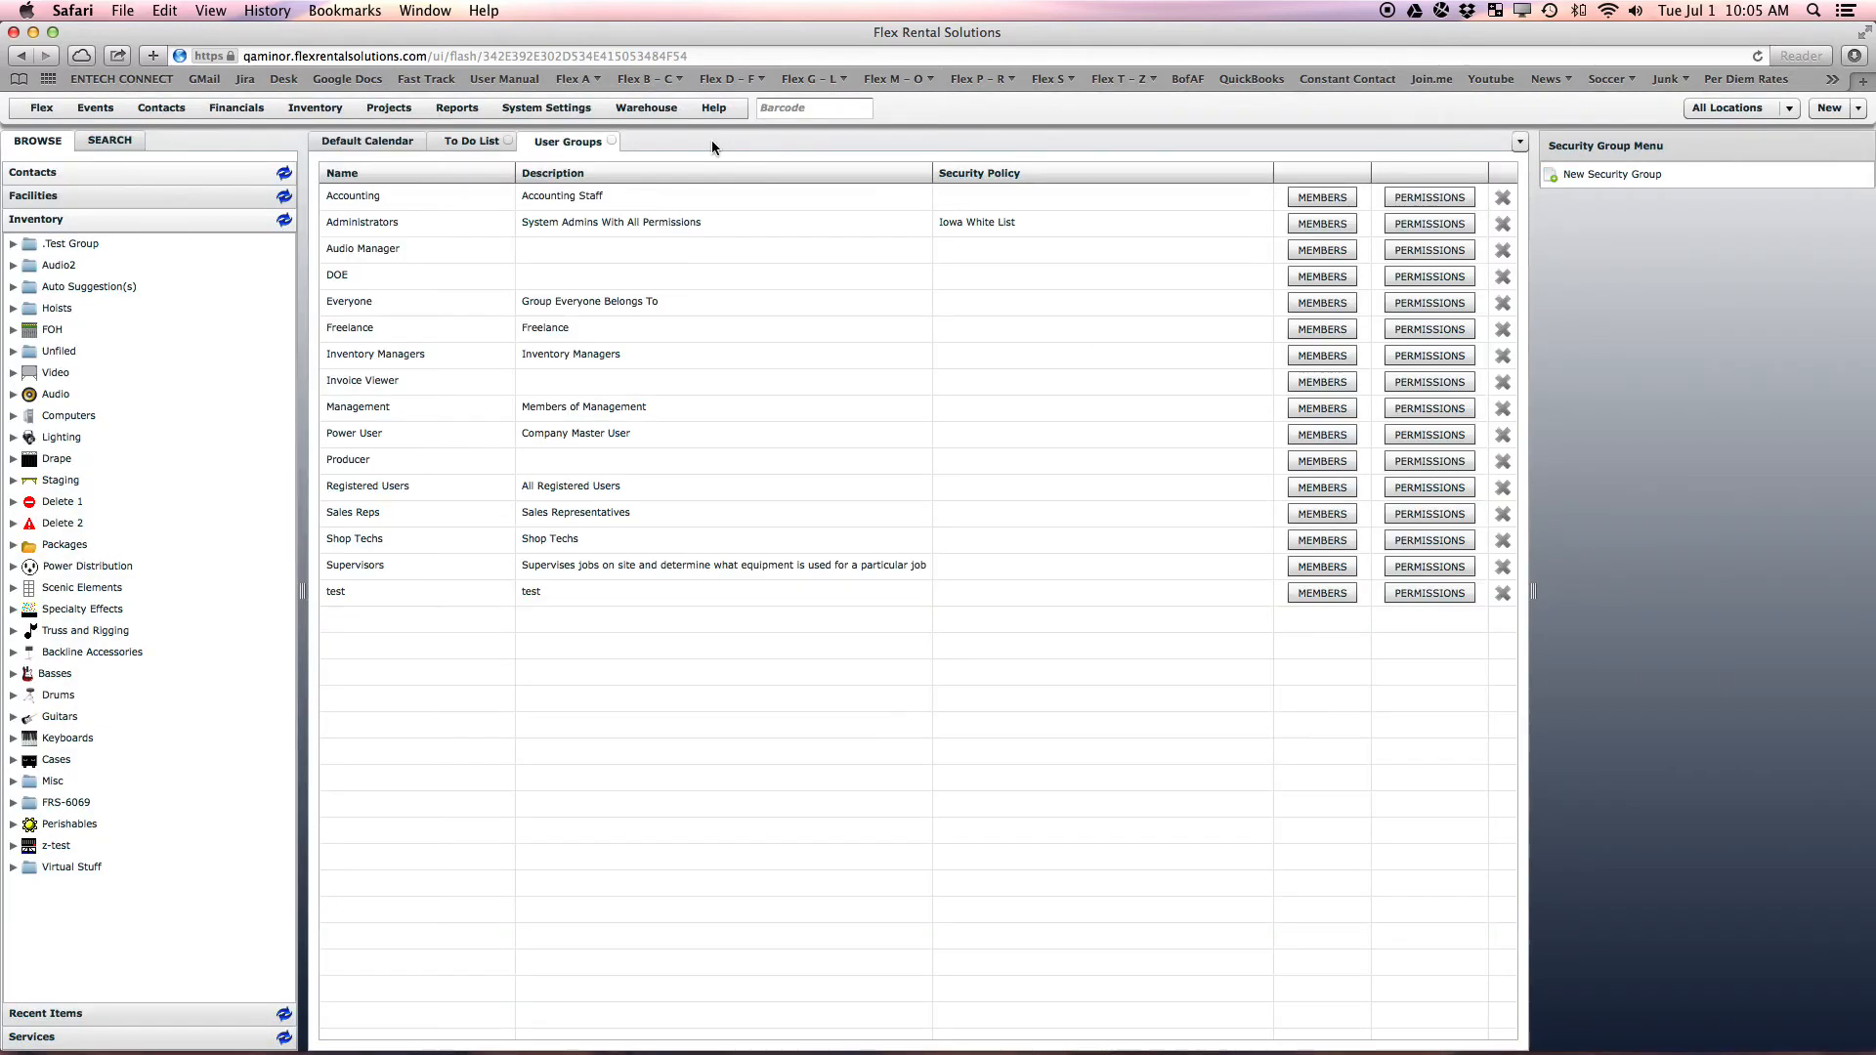
# Create a second security group named 'Company 2'
pyautogui.click(1599, 173)
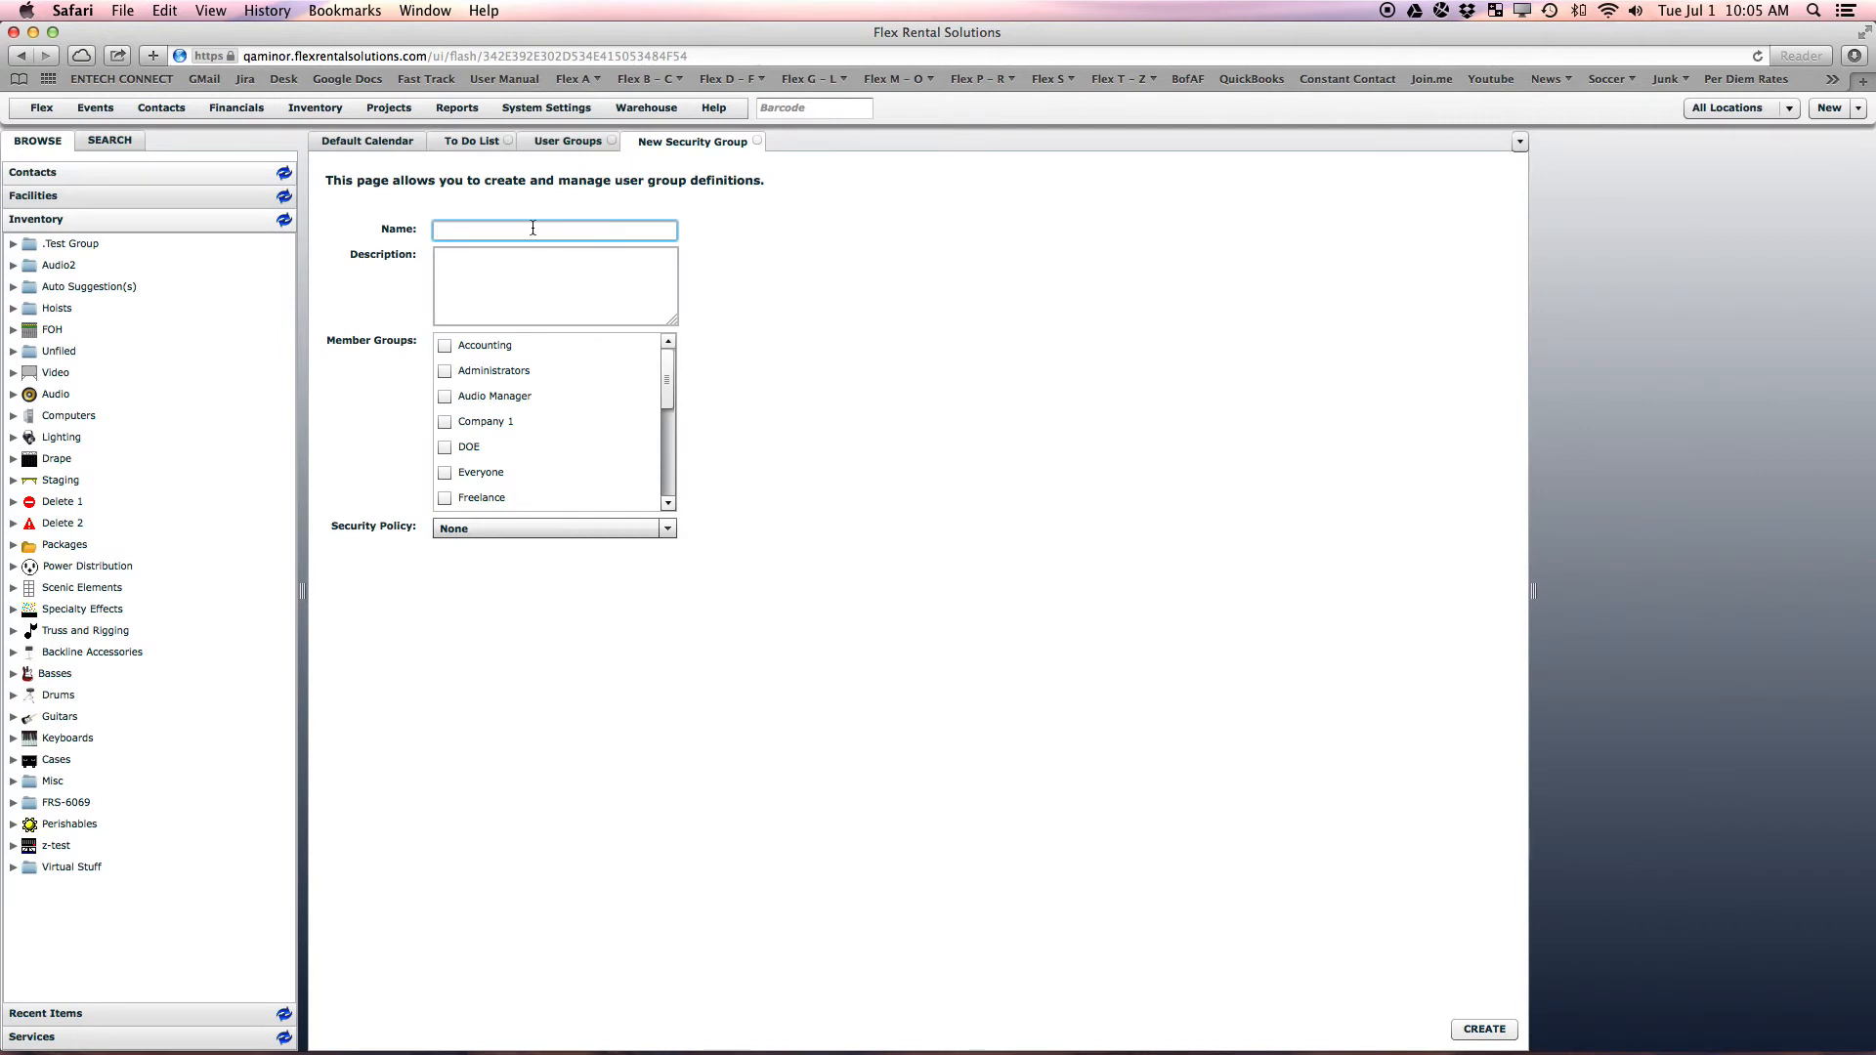
pyautogui.write('Company 2')
pyautogui.click(1484, 1029)
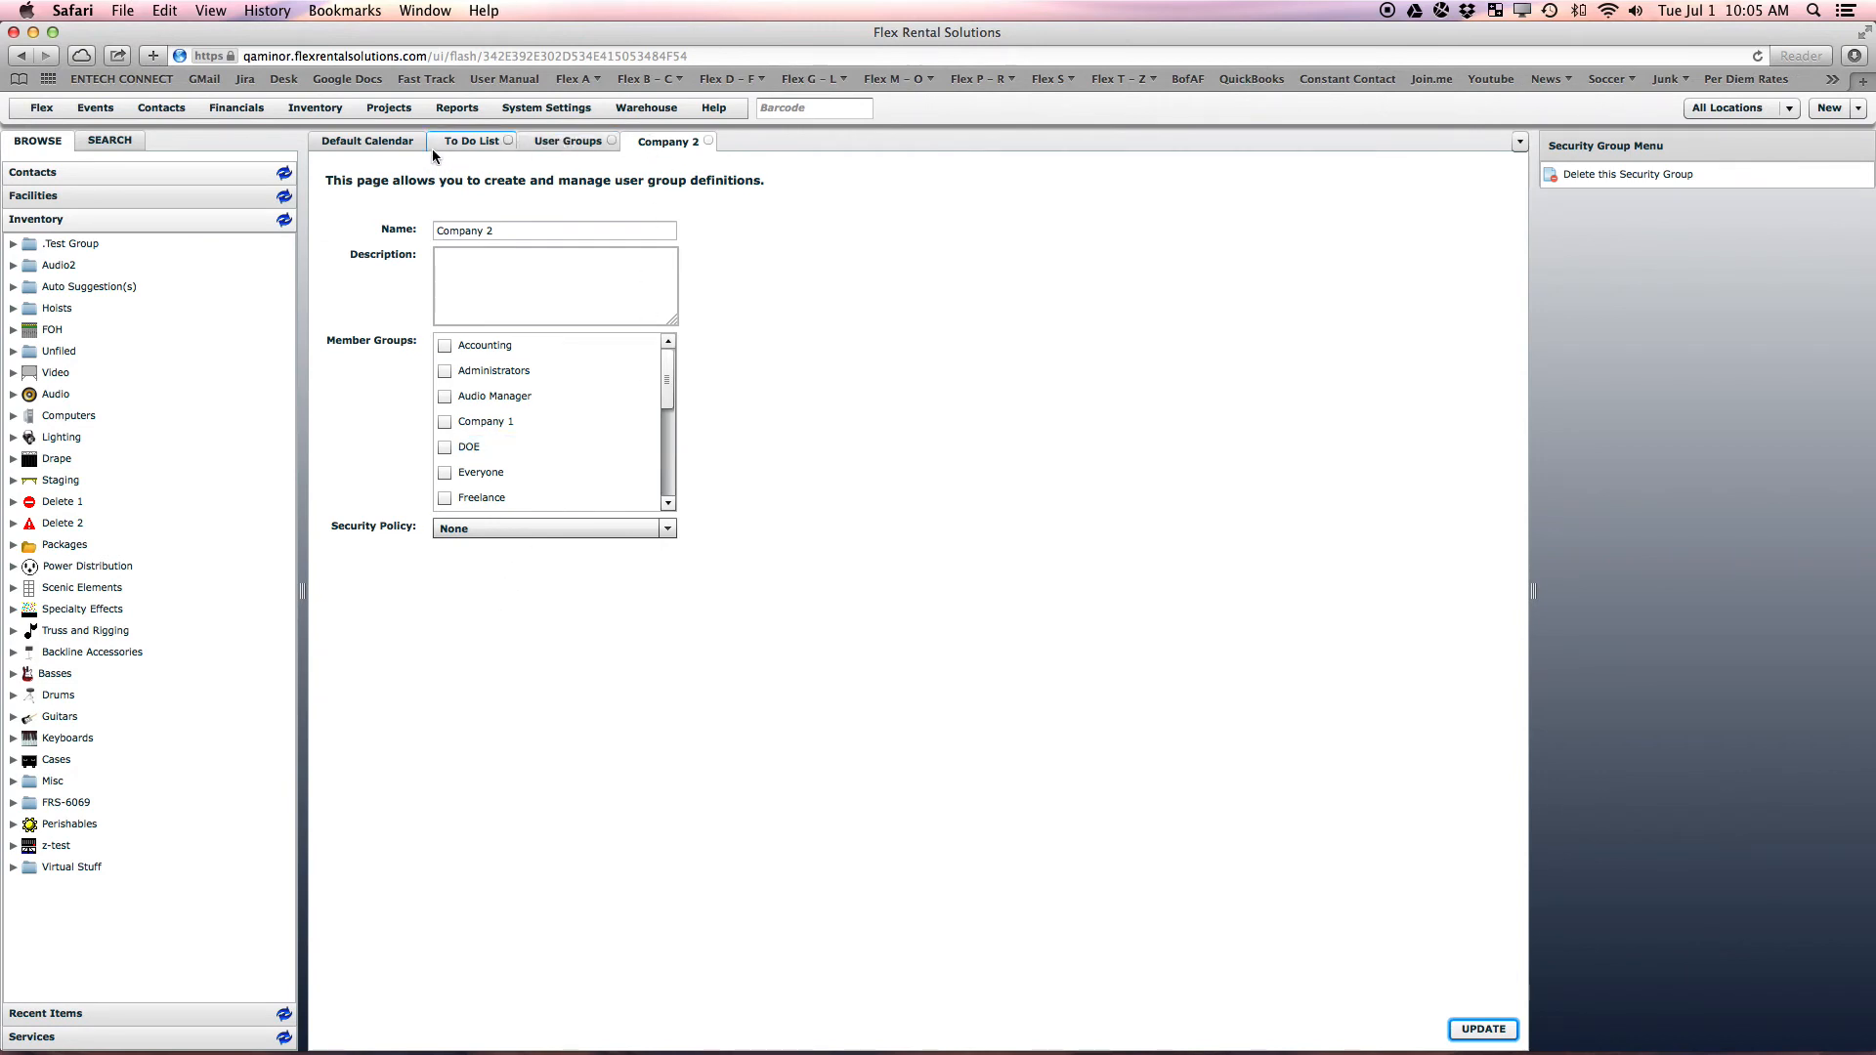
pyautogui.click(537, 109)
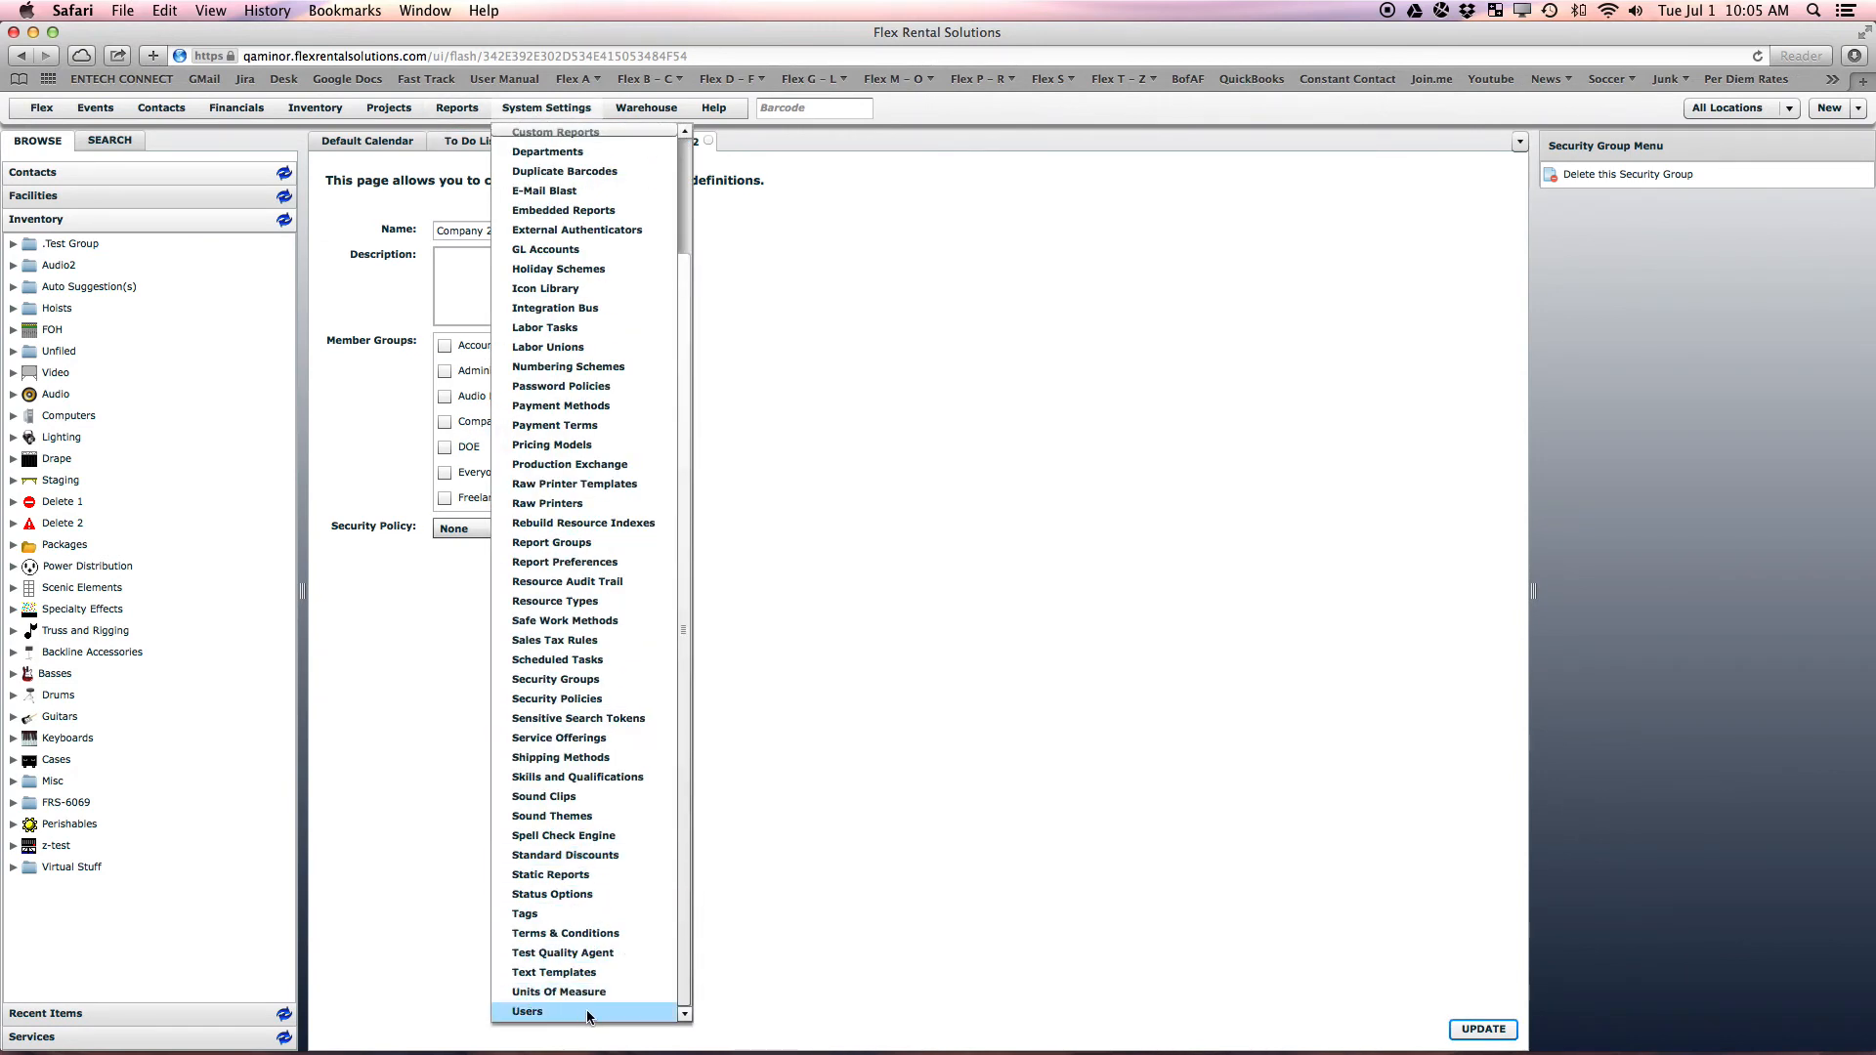
# Tick Company 1 in a user's Group Membership and save the profile update
pyautogui.click(582, 1010)
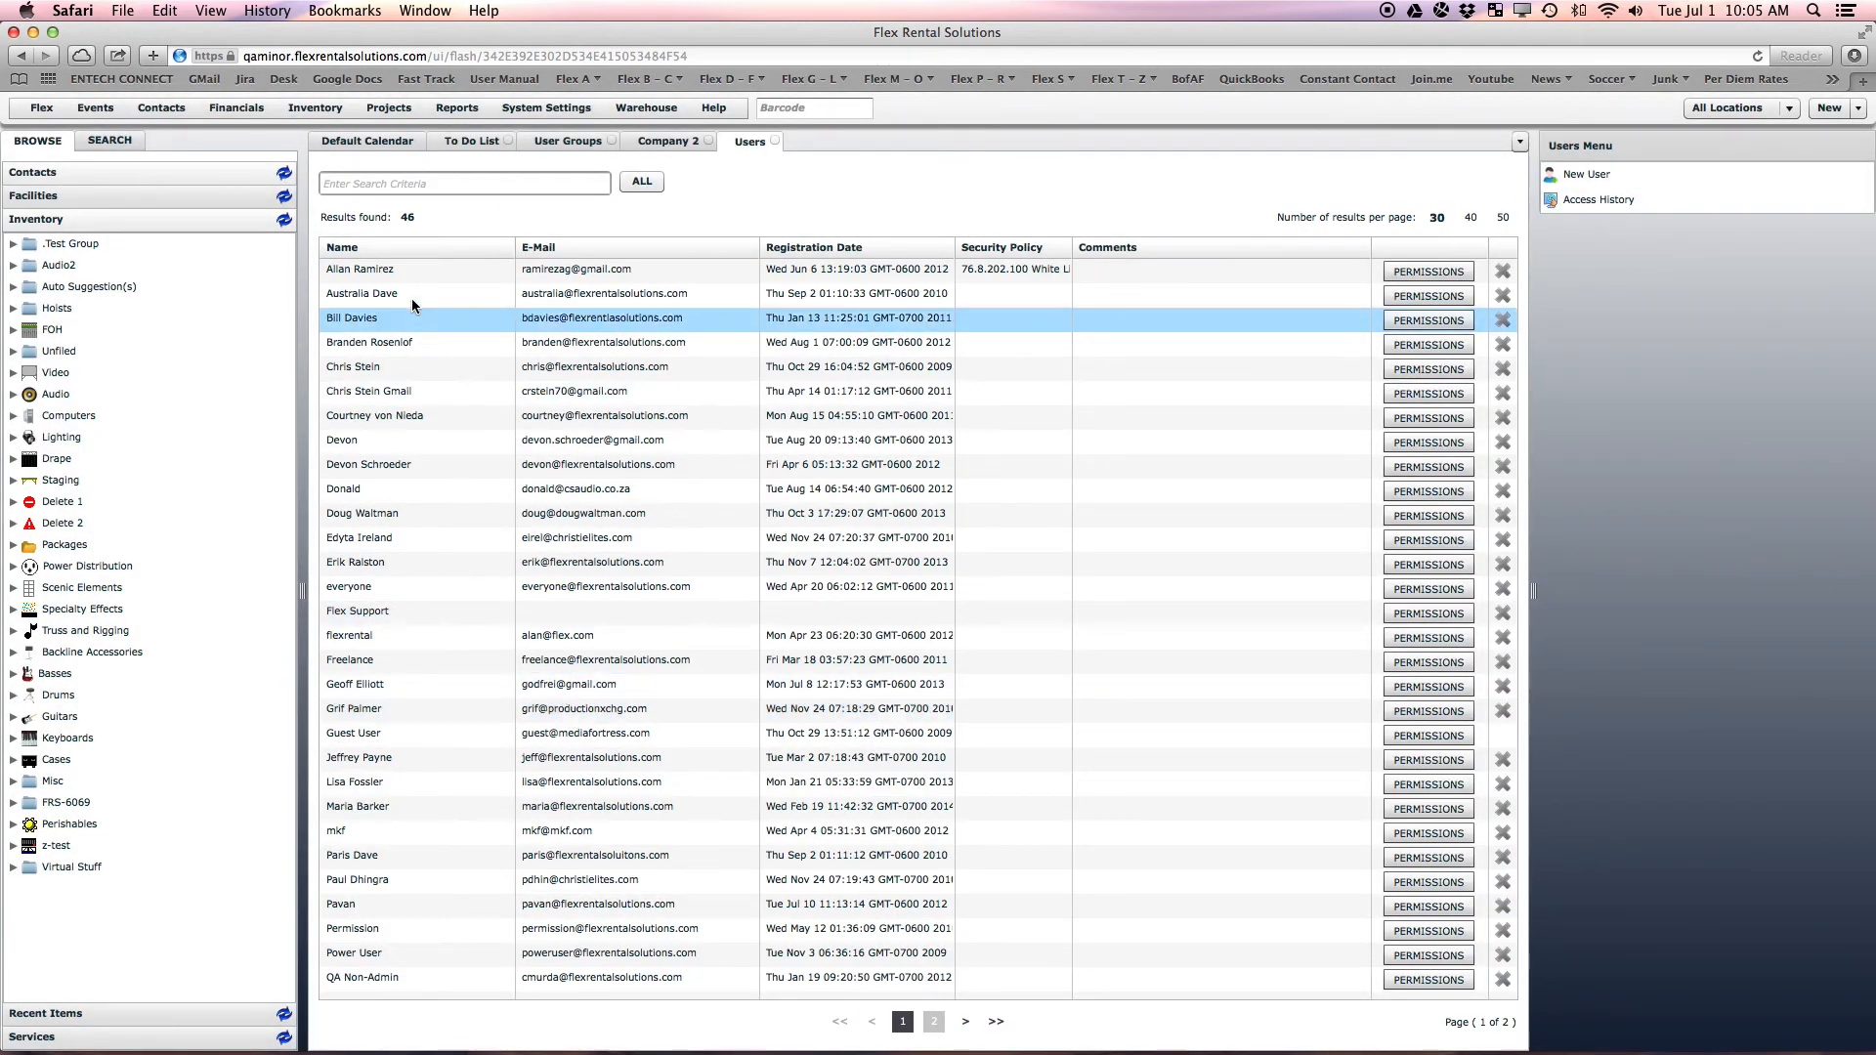
pyautogui.click(386, 421)
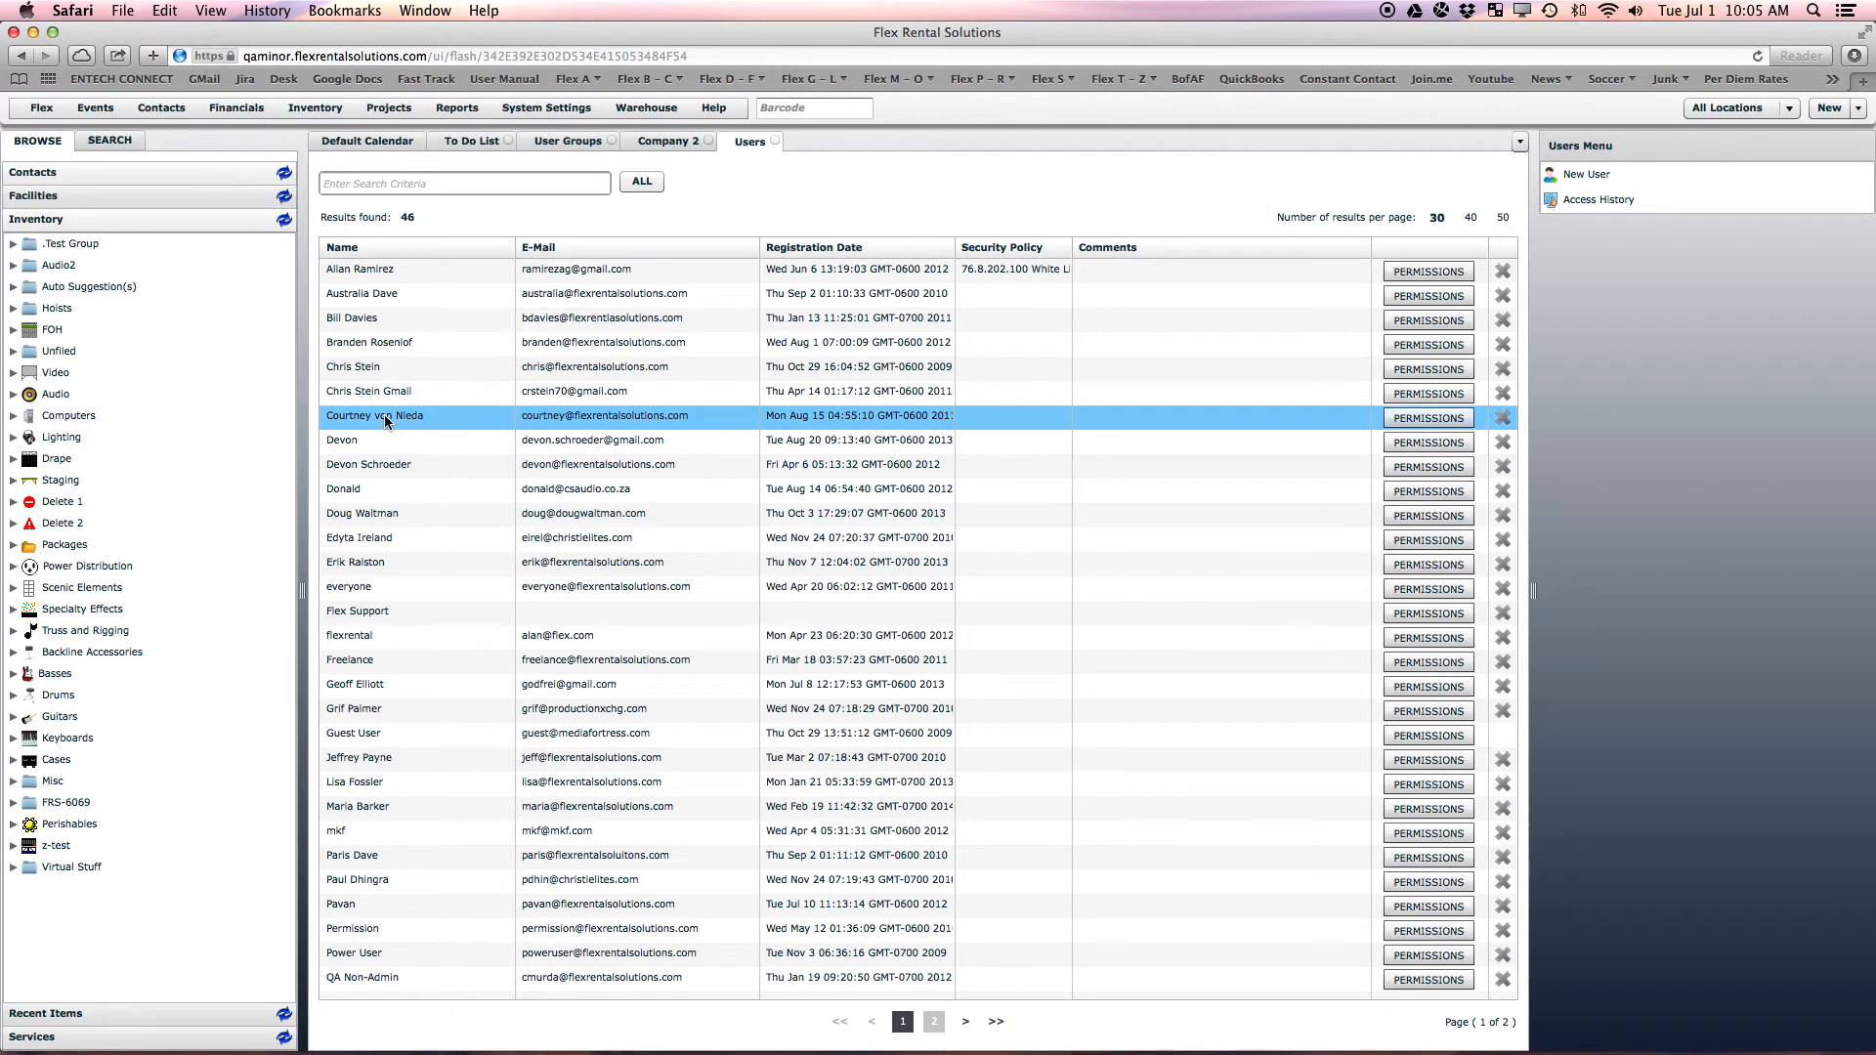
pyautogui.doubleClick(386, 418)
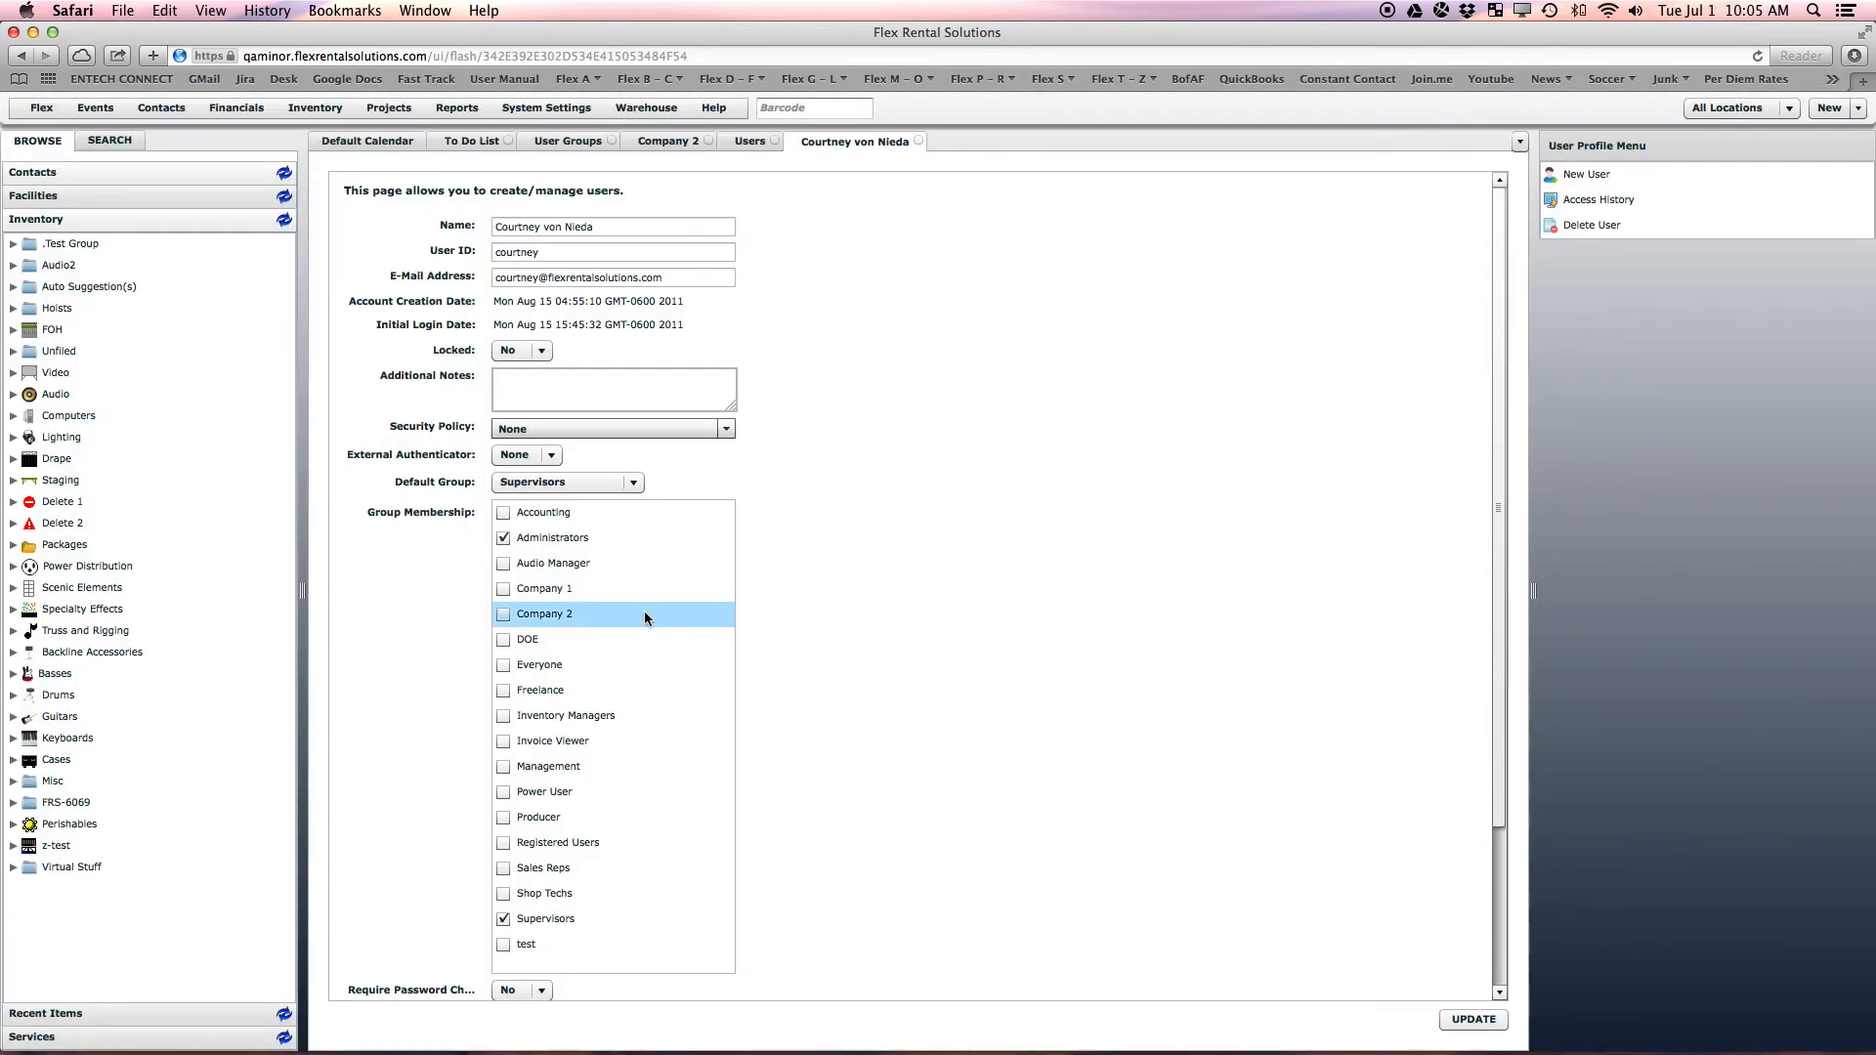
pyautogui.click(503, 591)
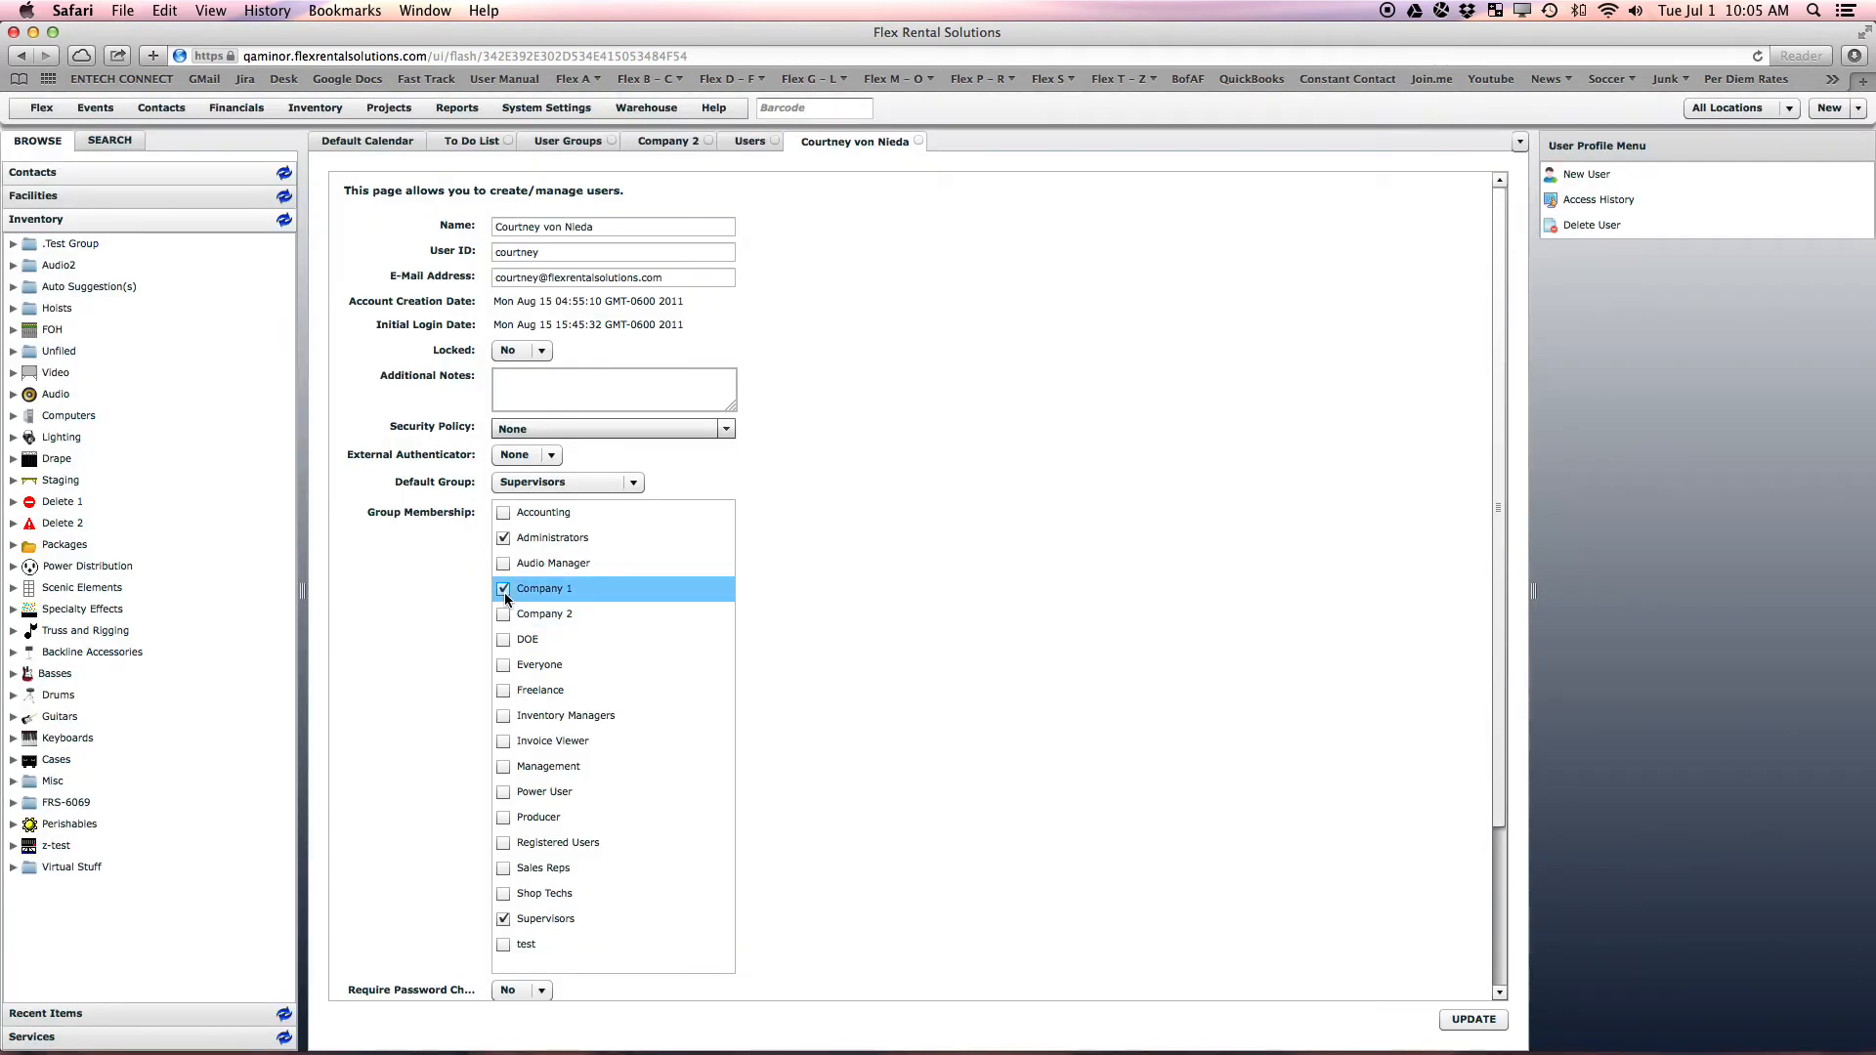
pyautogui.click(1473, 1019)
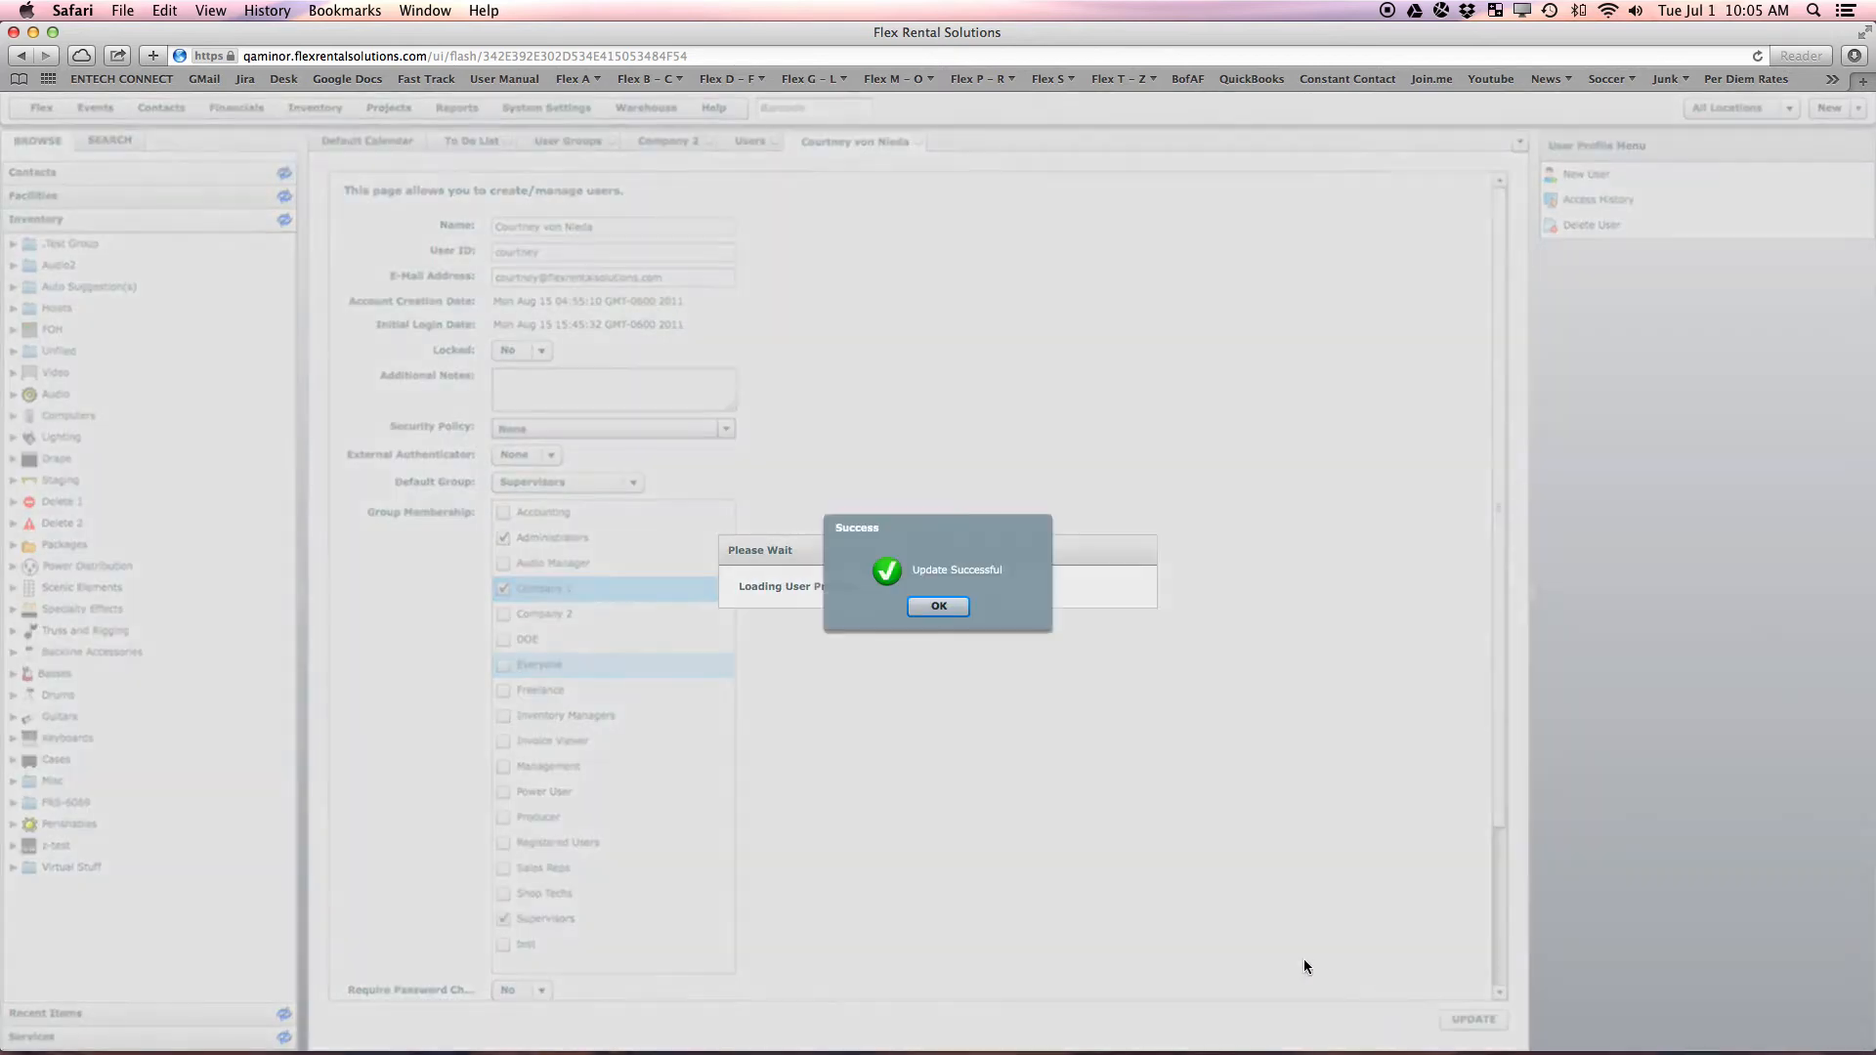
pyautogui.click(950, 605)
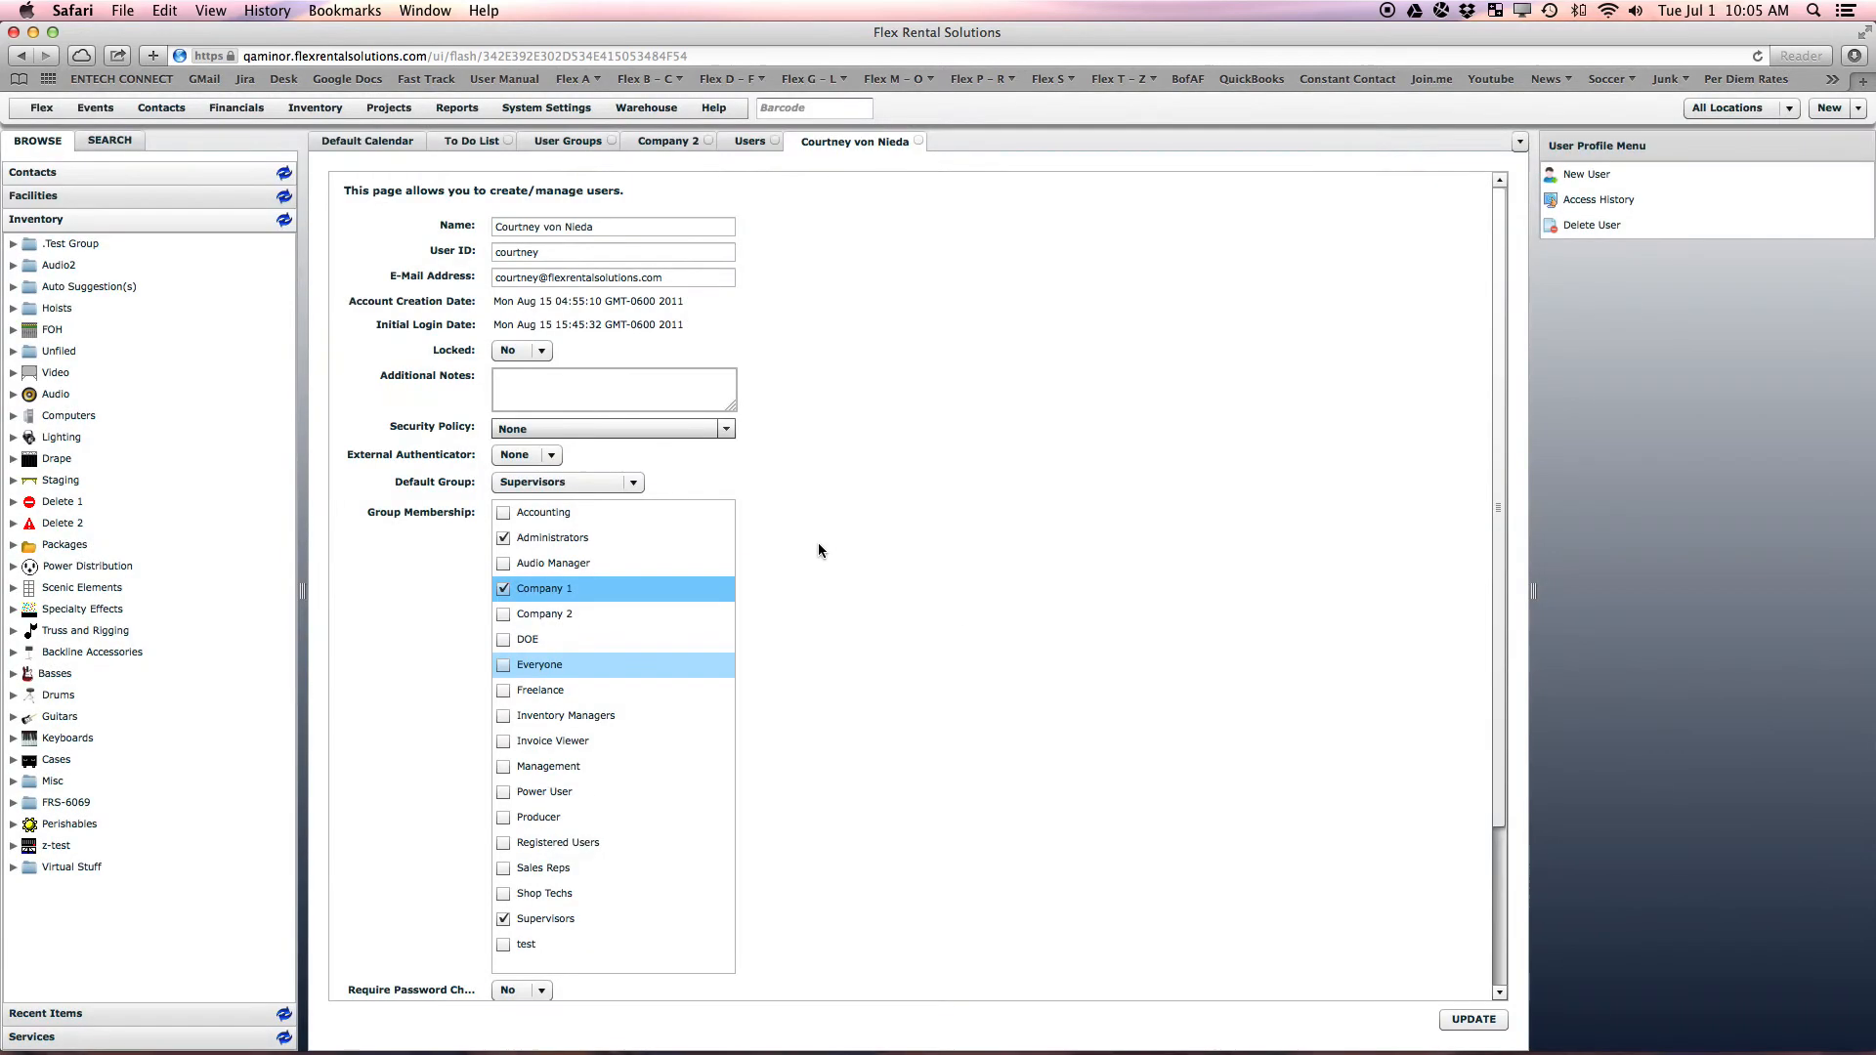
# Add Company 2 to the Auto Suggestion(s) inventory group's View Groups and save
pyautogui.rightClick(92, 285)
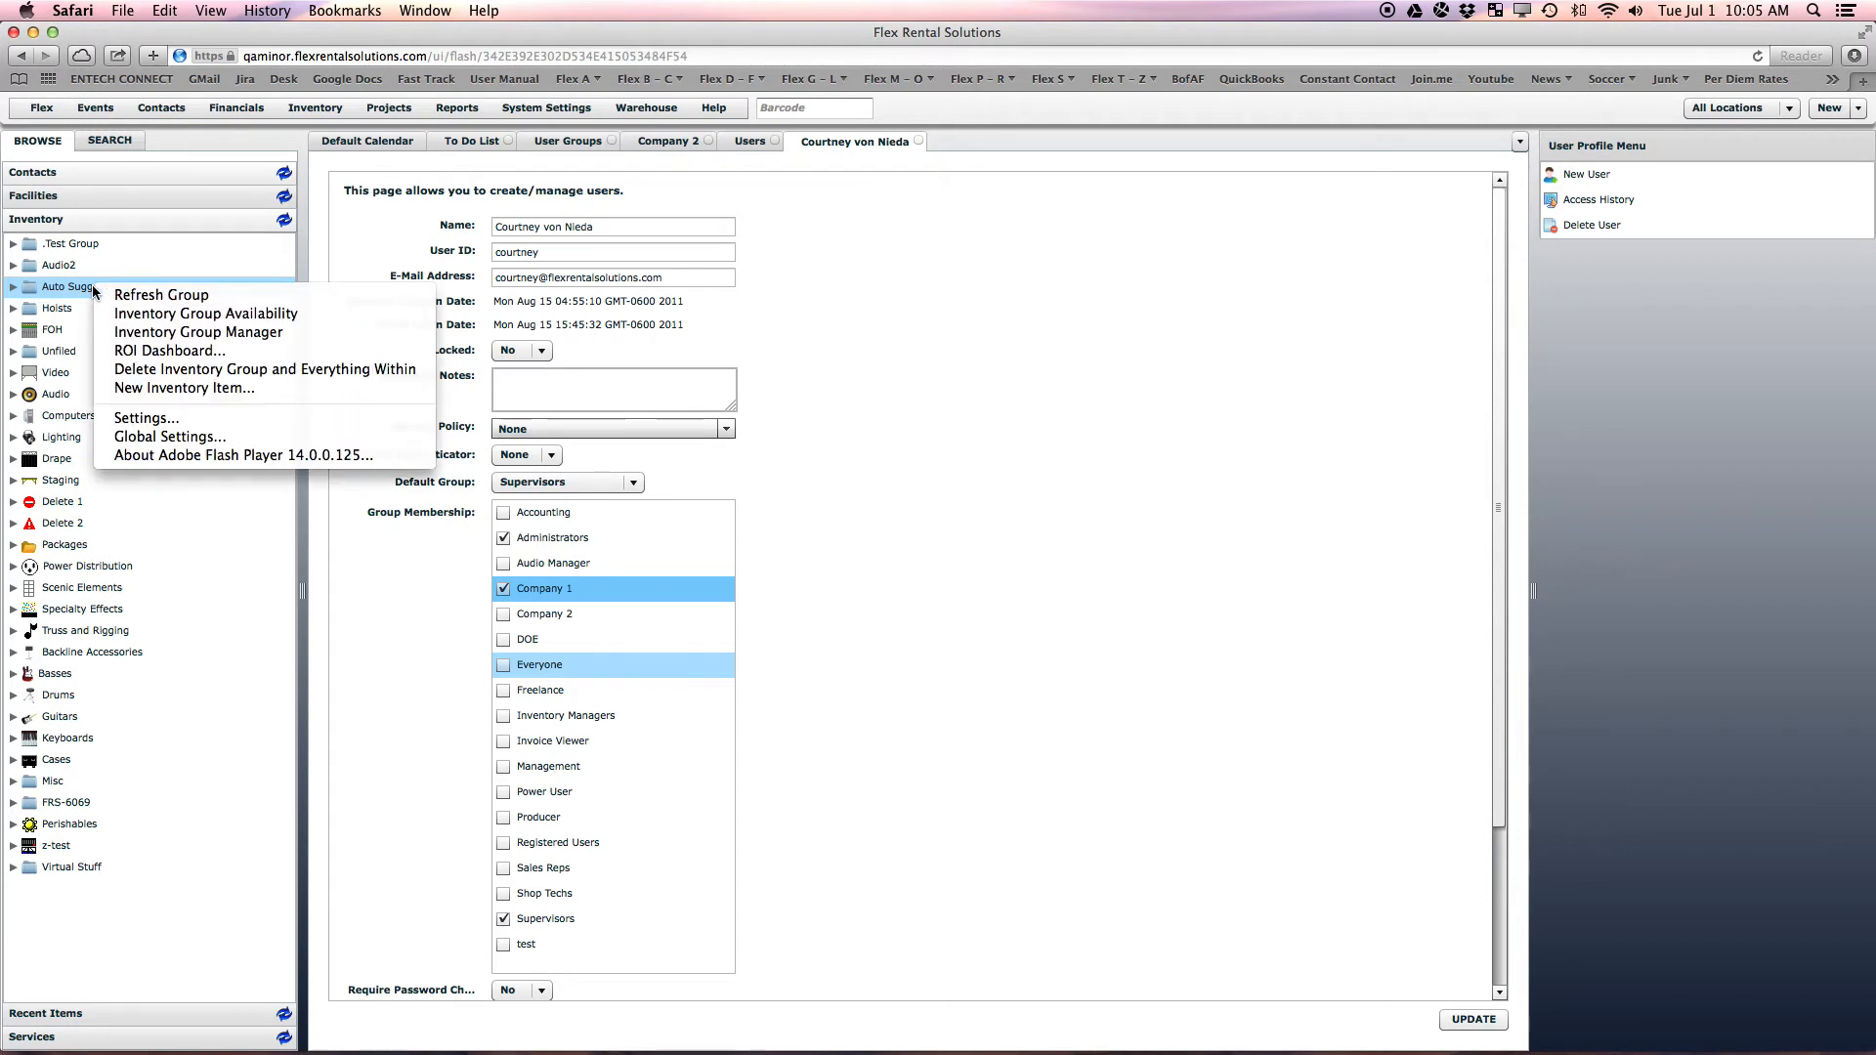
pyautogui.click(163, 334)
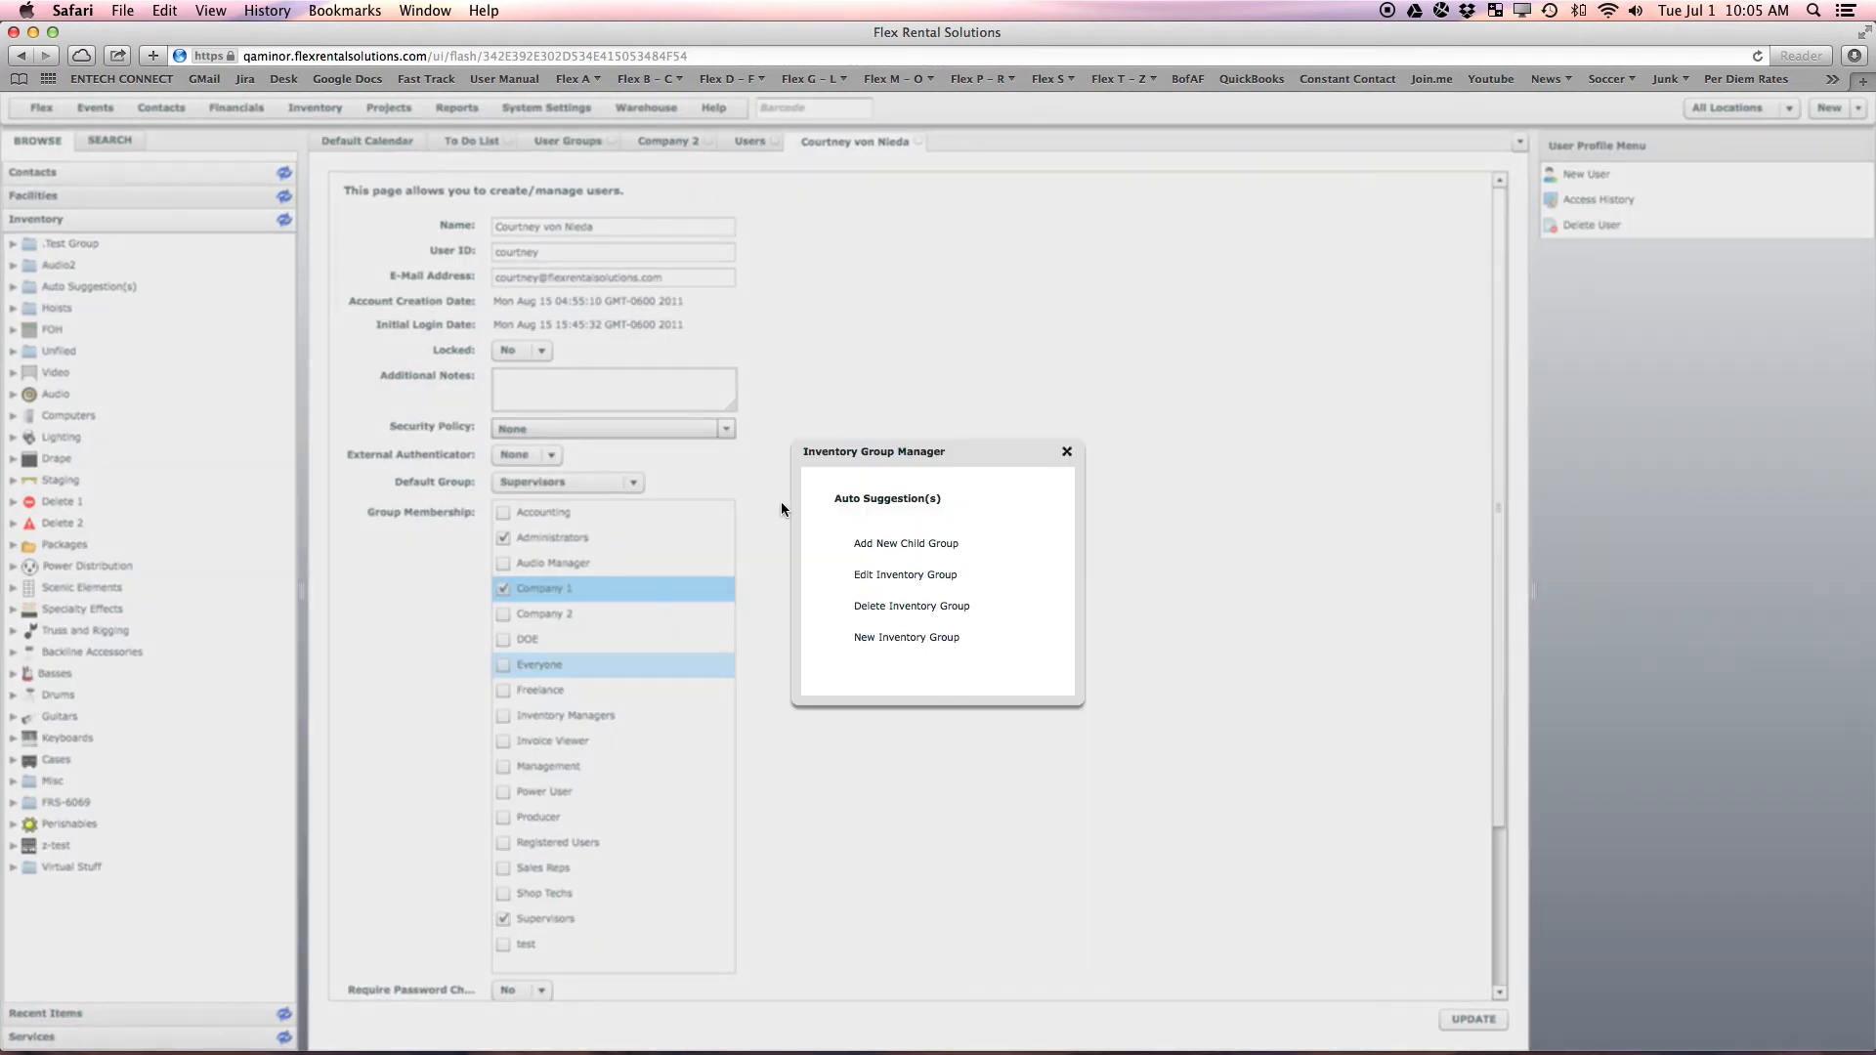
pyautogui.click(905, 574)
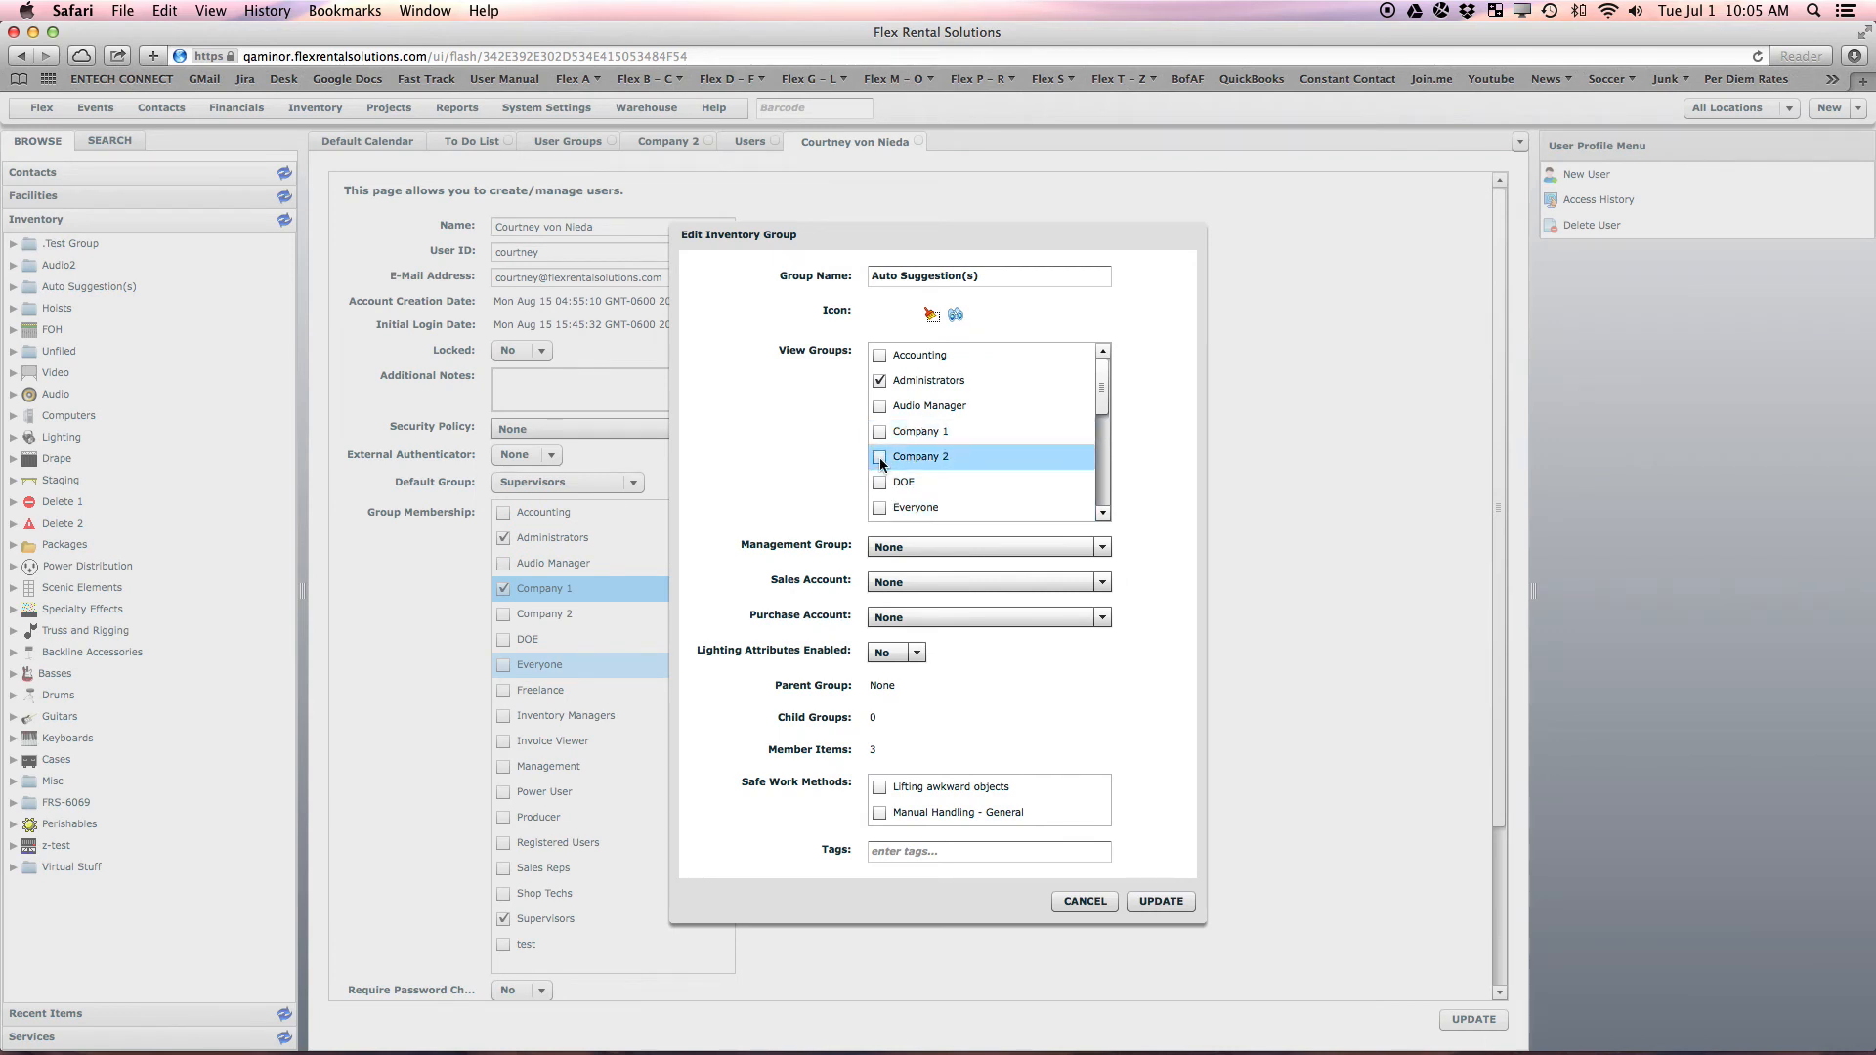
pyautogui.click(879, 458)
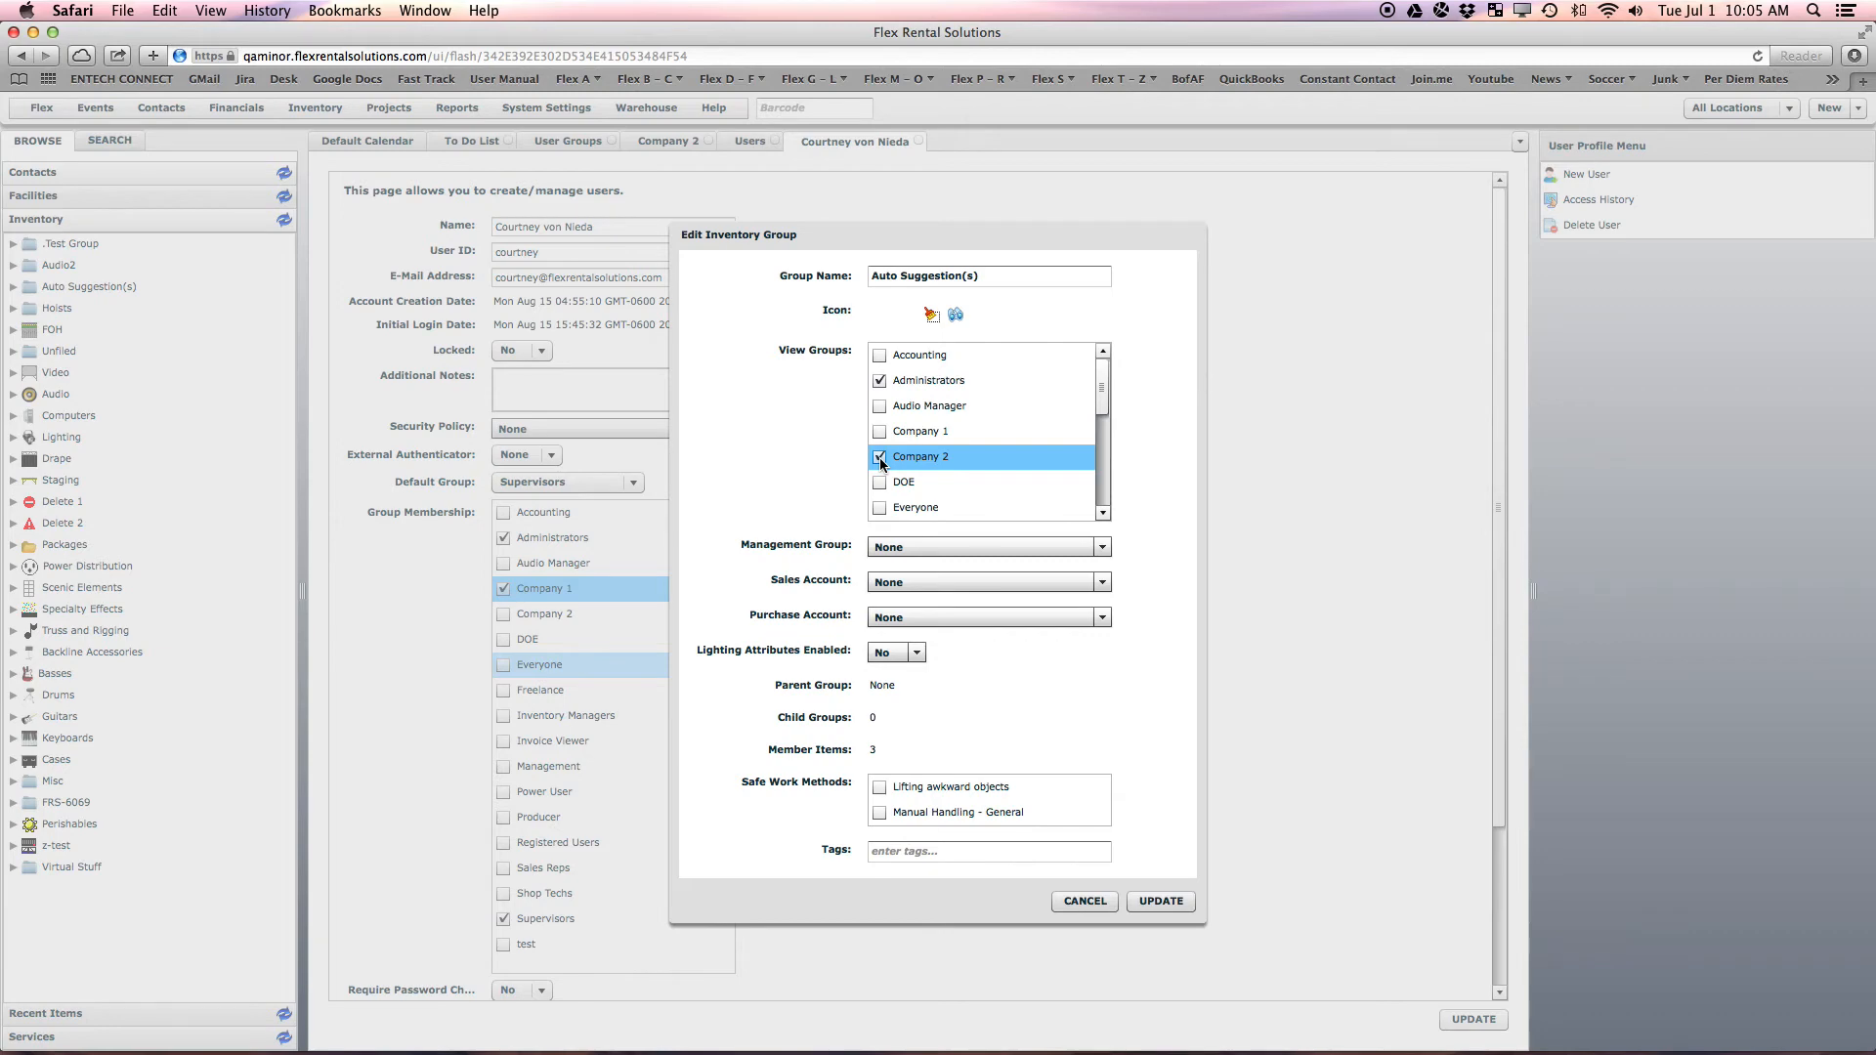
pyautogui.click(1140, 900)
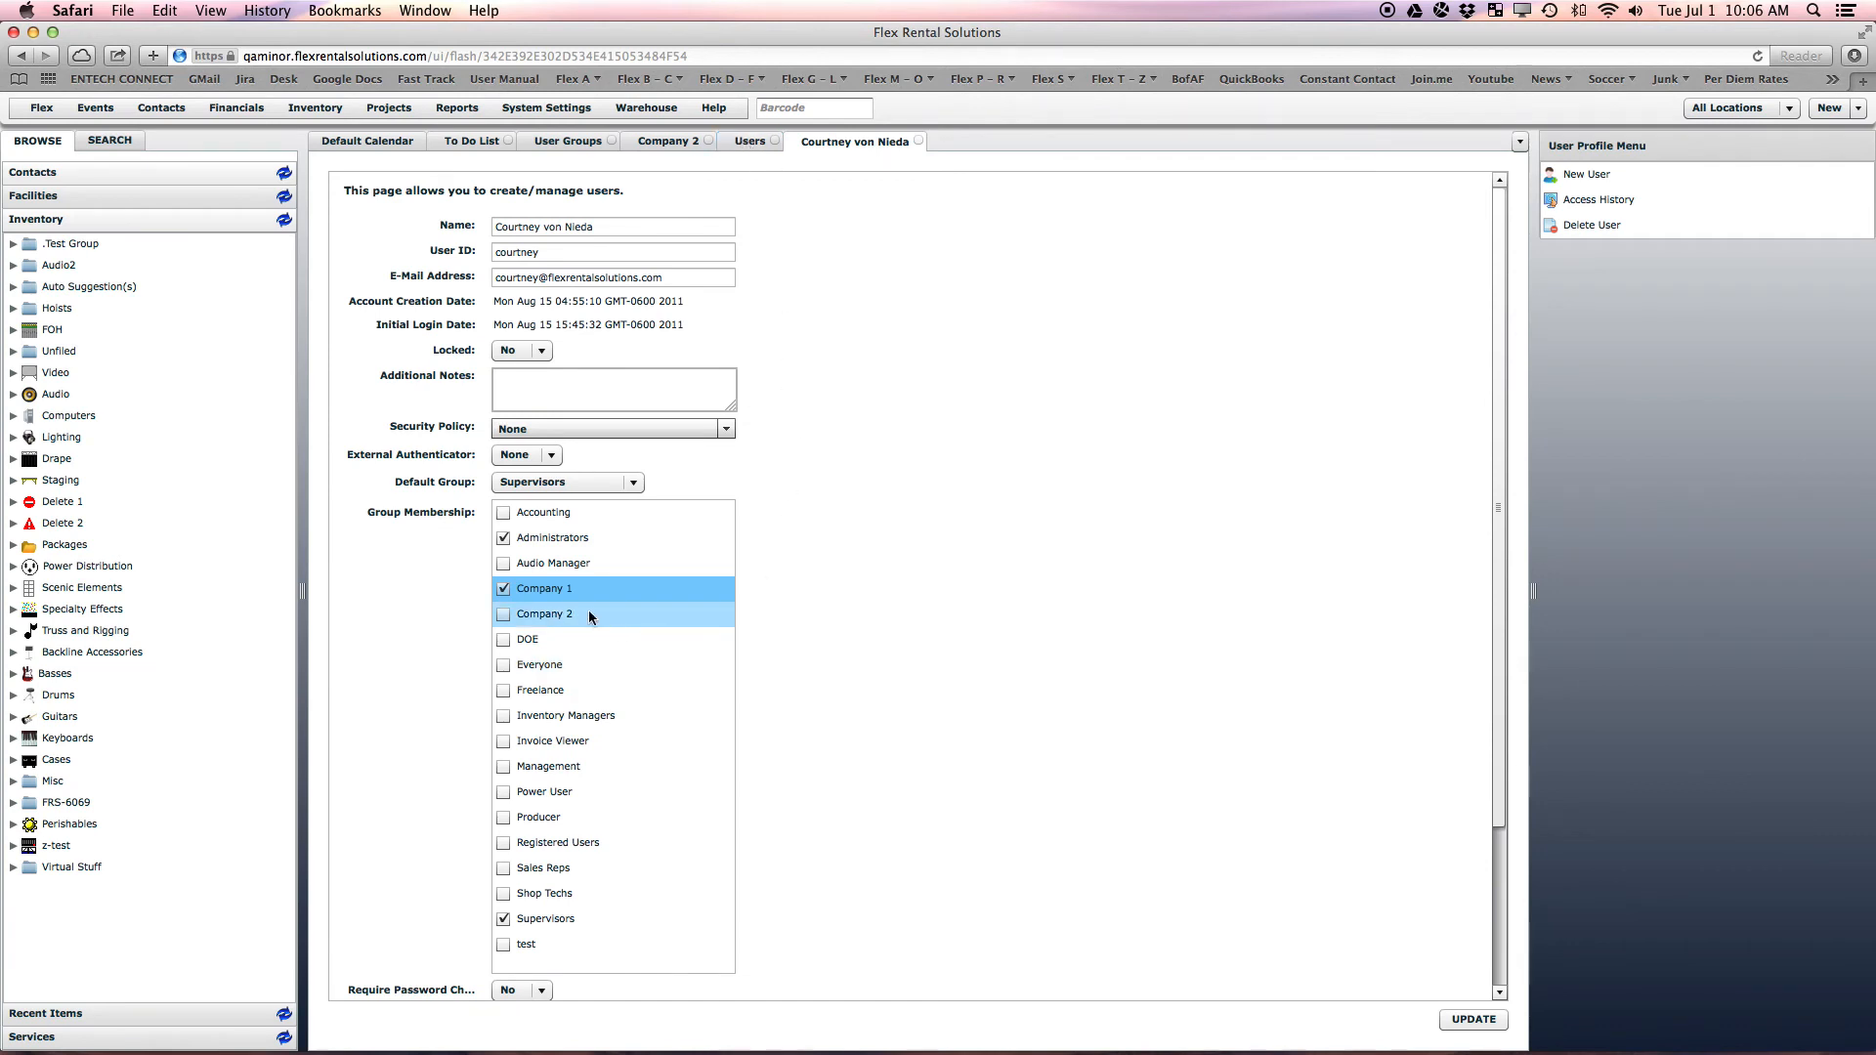
# Untick Administrators and Supervisors and tick Sales Reps in the user's Group Membership
pyautogui.click(505, 539)
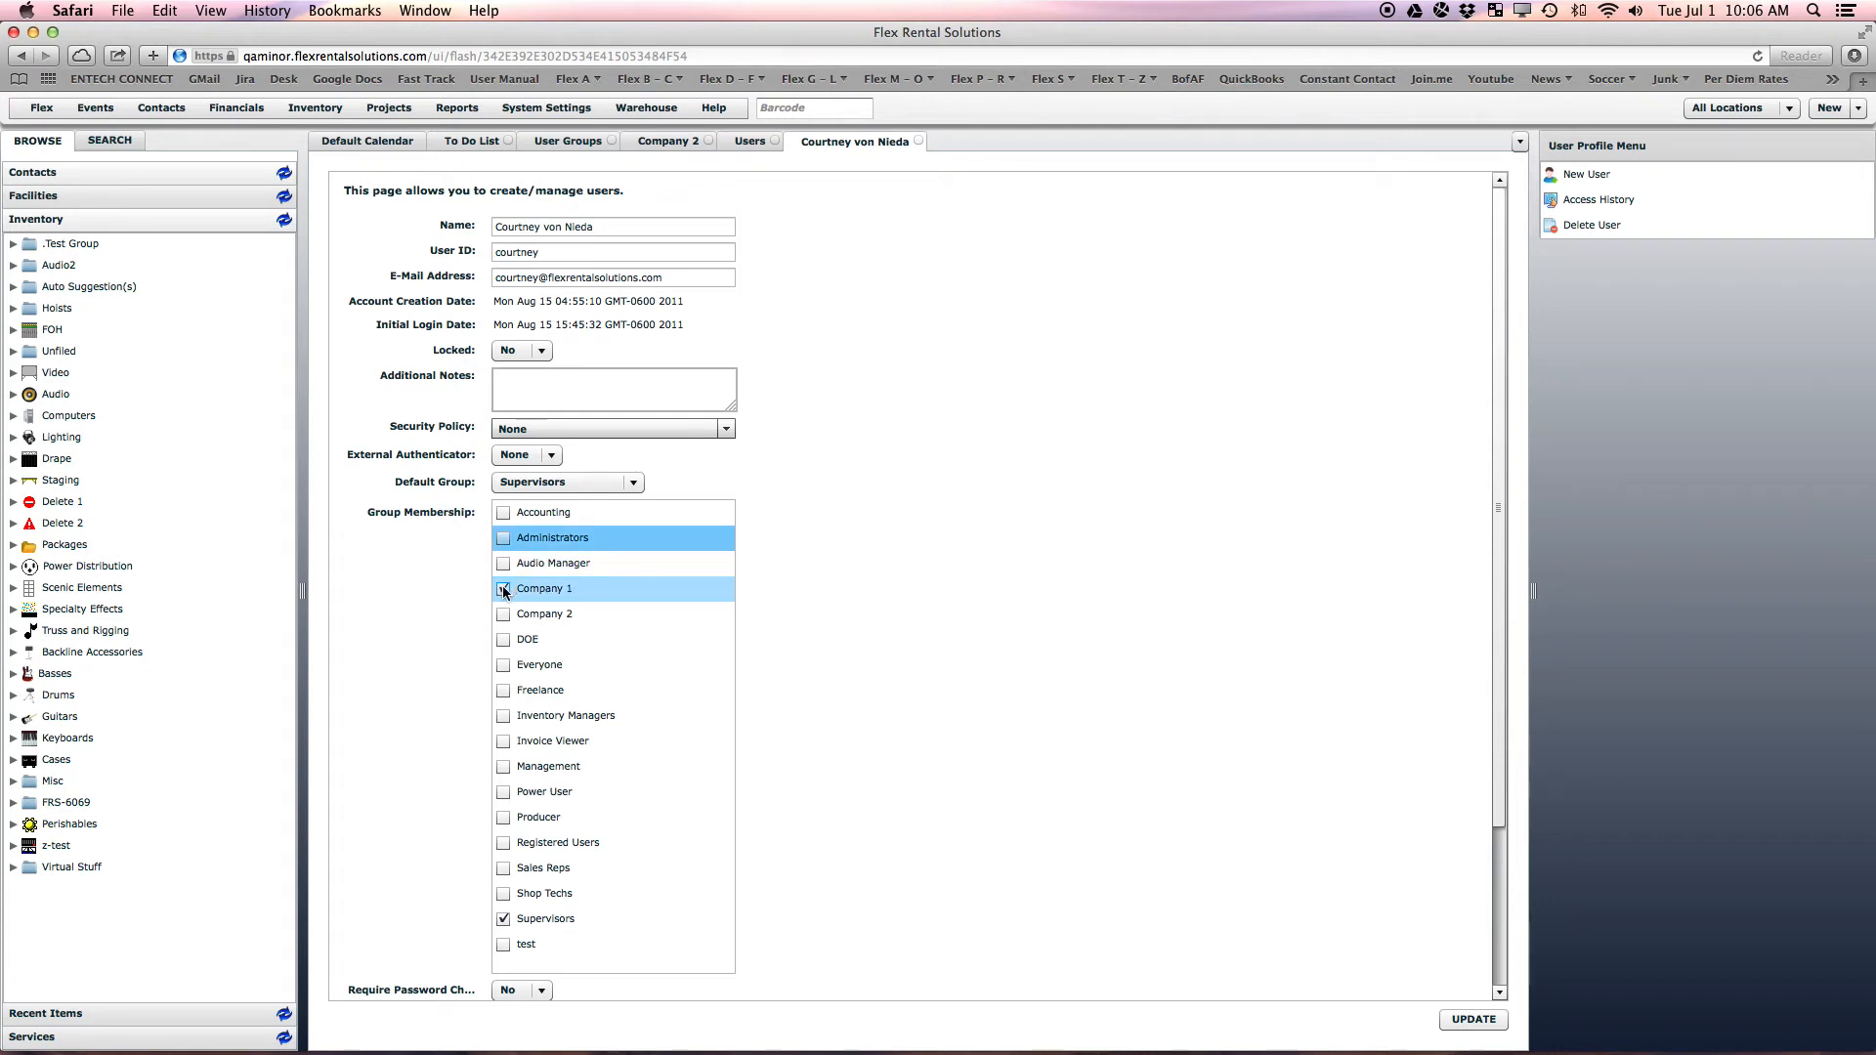
pyautogui.click(502, 871)
pyautogui.click(504, 919)
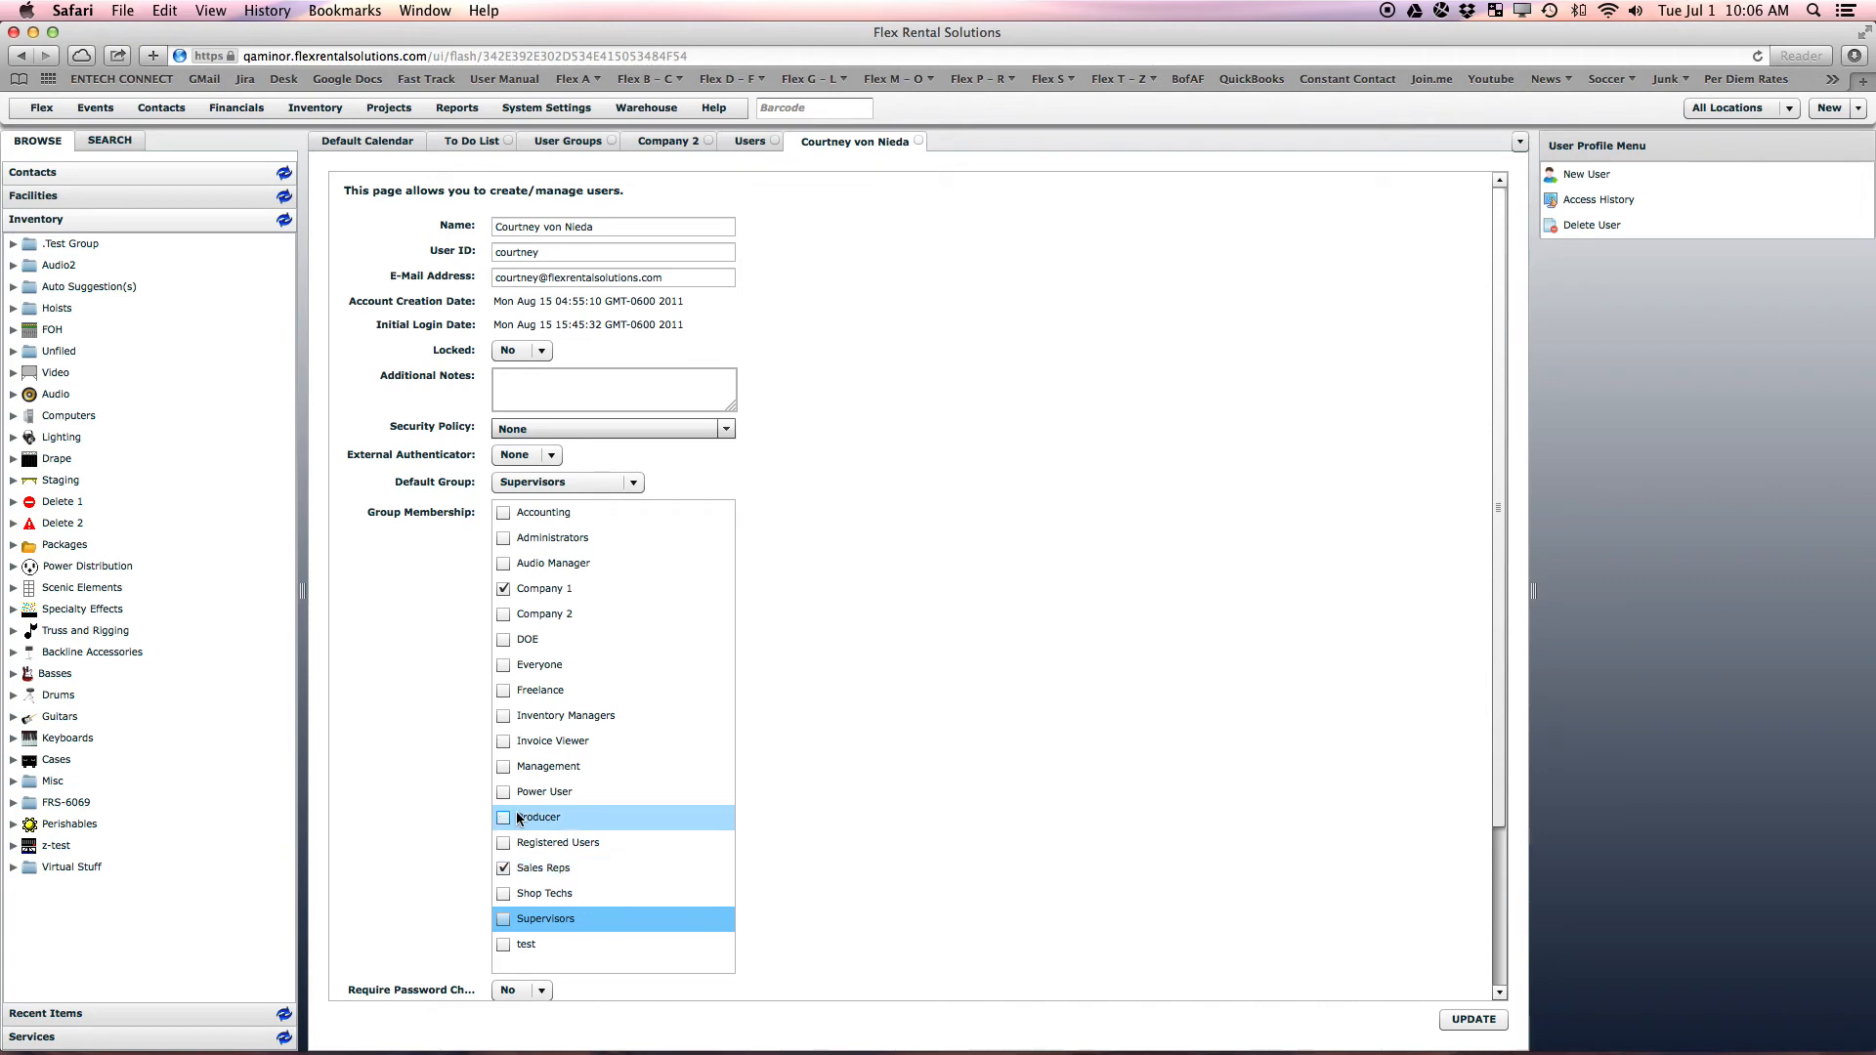
# Expand Auto Suggestion(s) in the Inventory tree to show its items and bring up its options
pyautogui.click(14, 287)
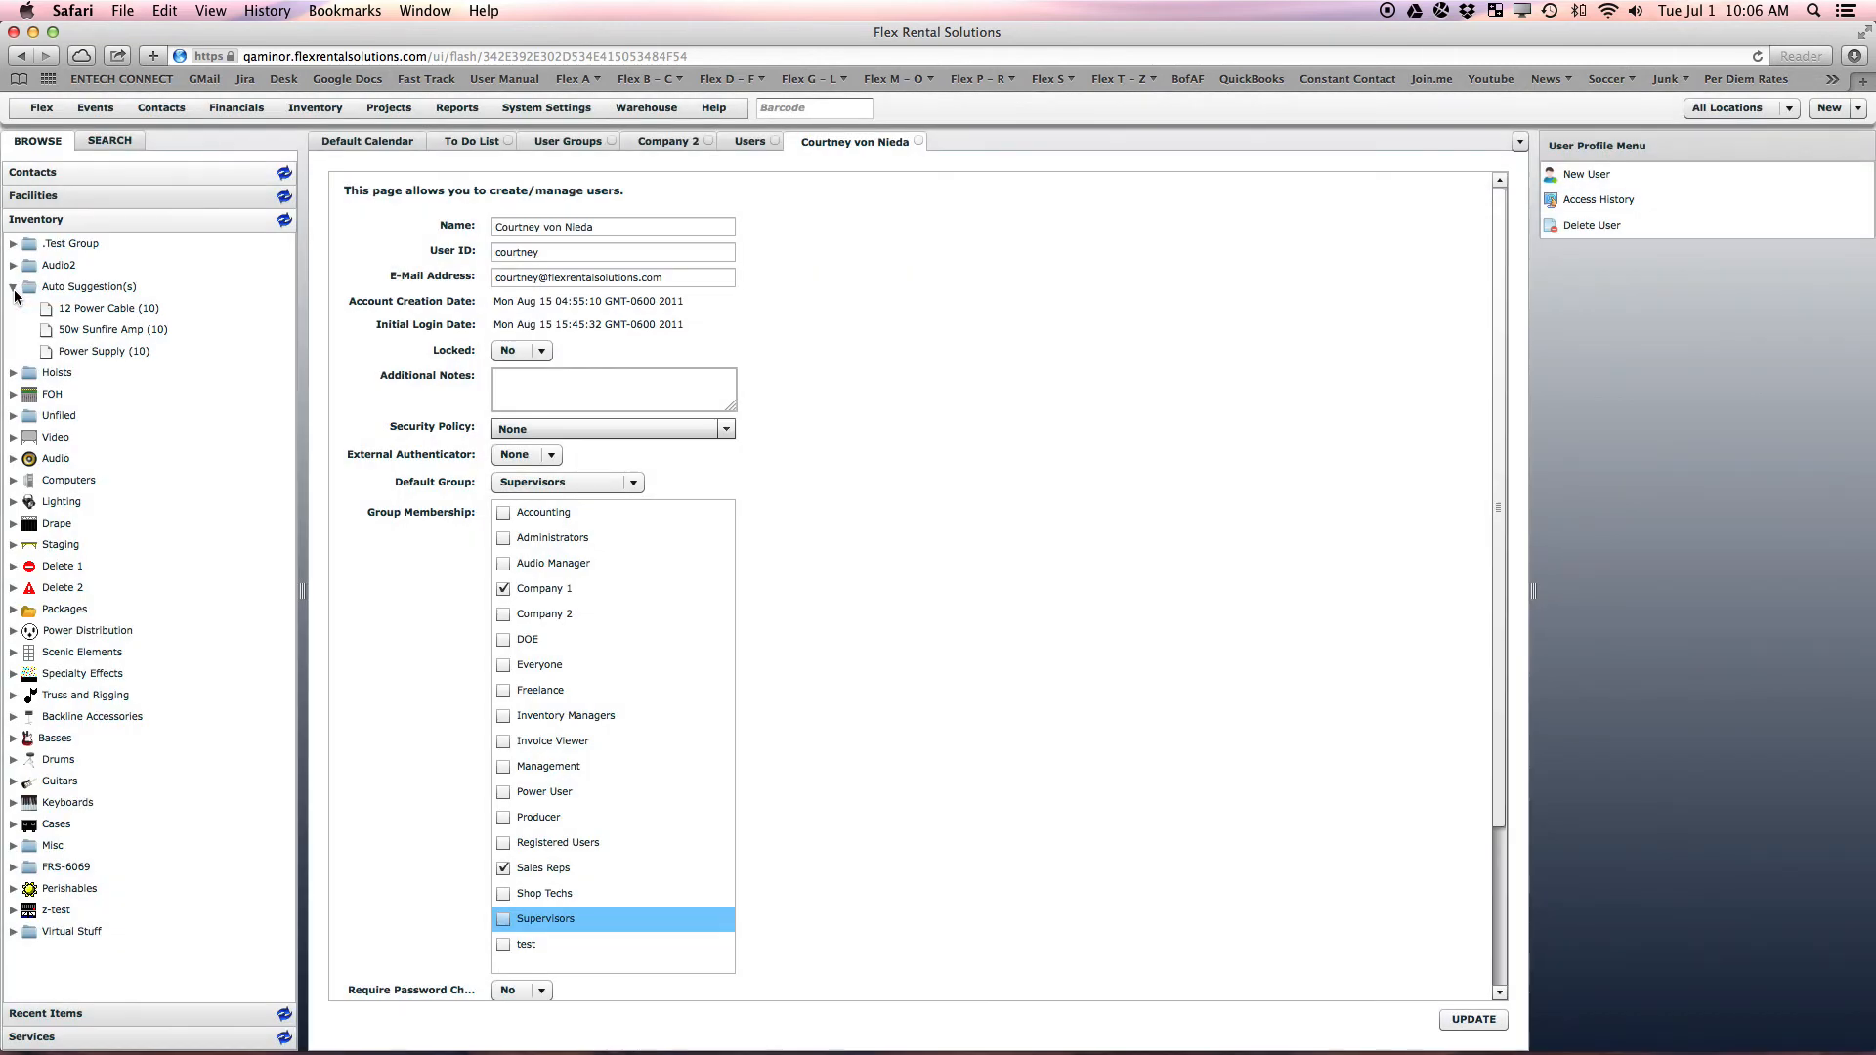
pyautogui.rightClick(99, 285)
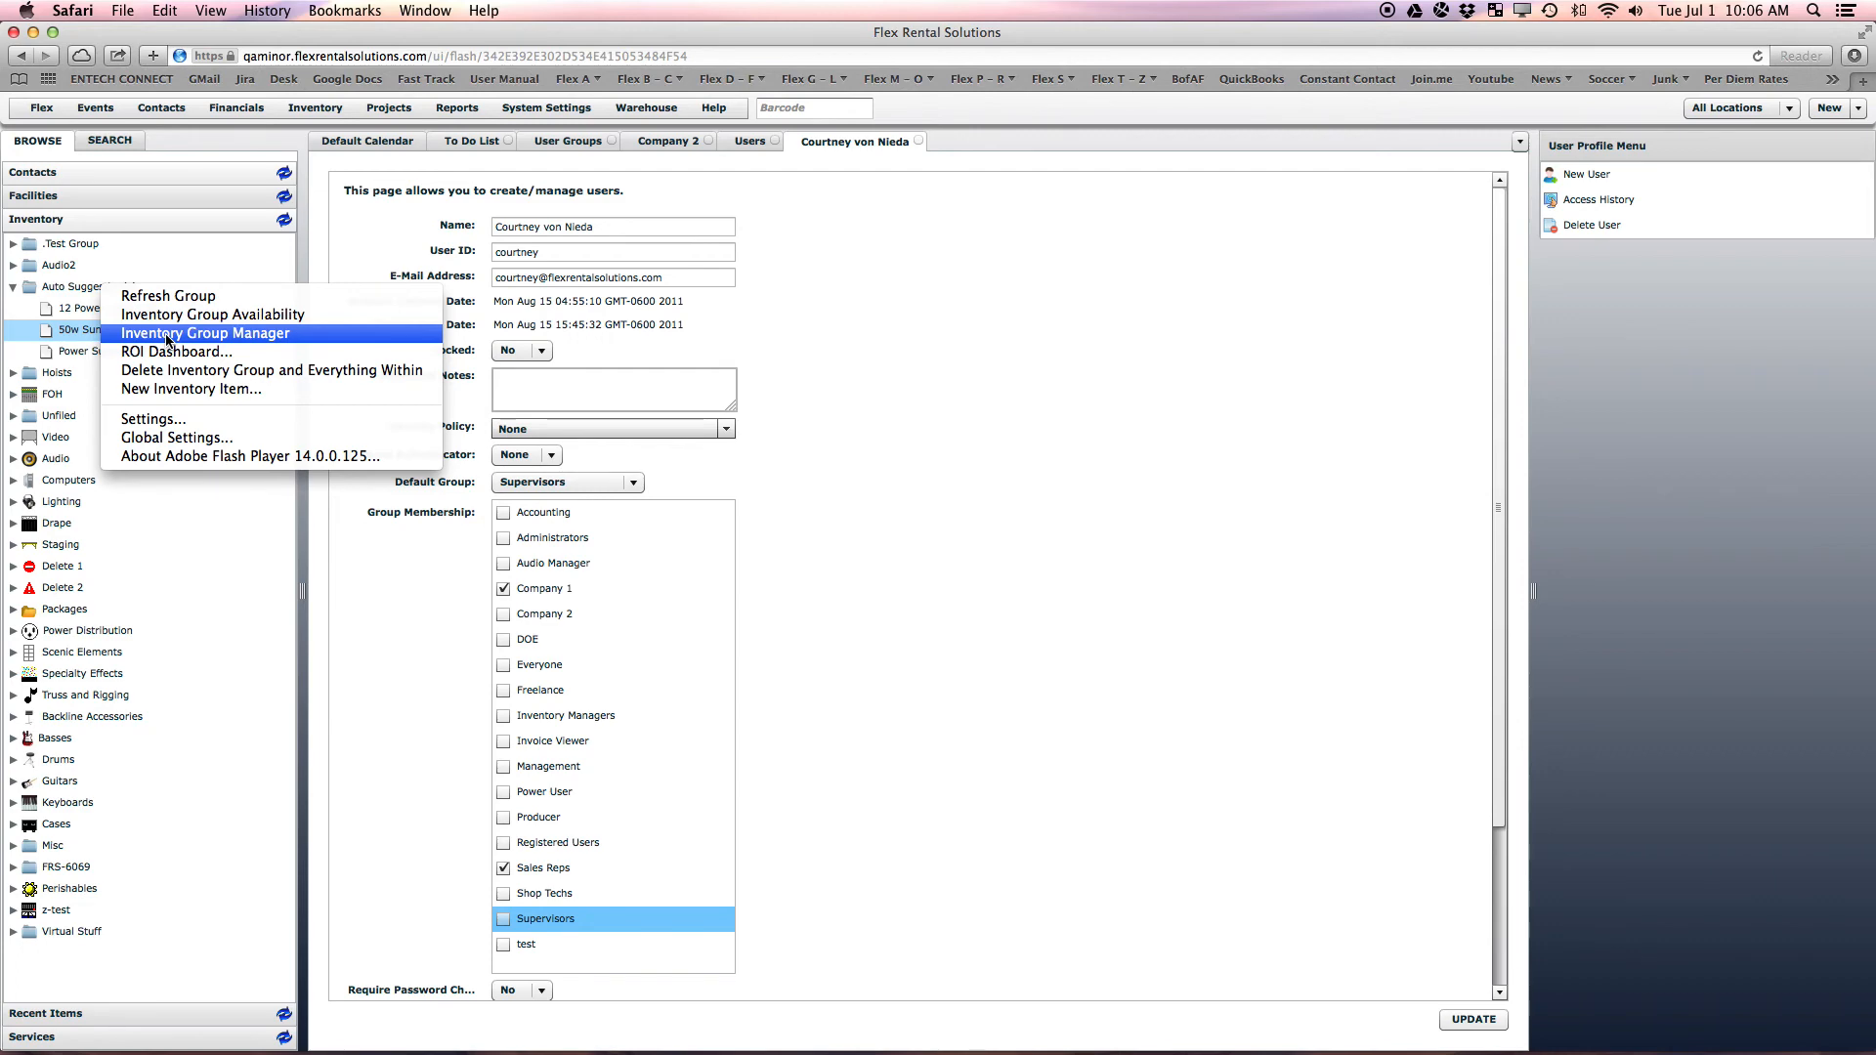
# Dismiss the group options and go to the System Settings Users list
pyautogui.click(541, 109)
pyautogui.click(540, 110)
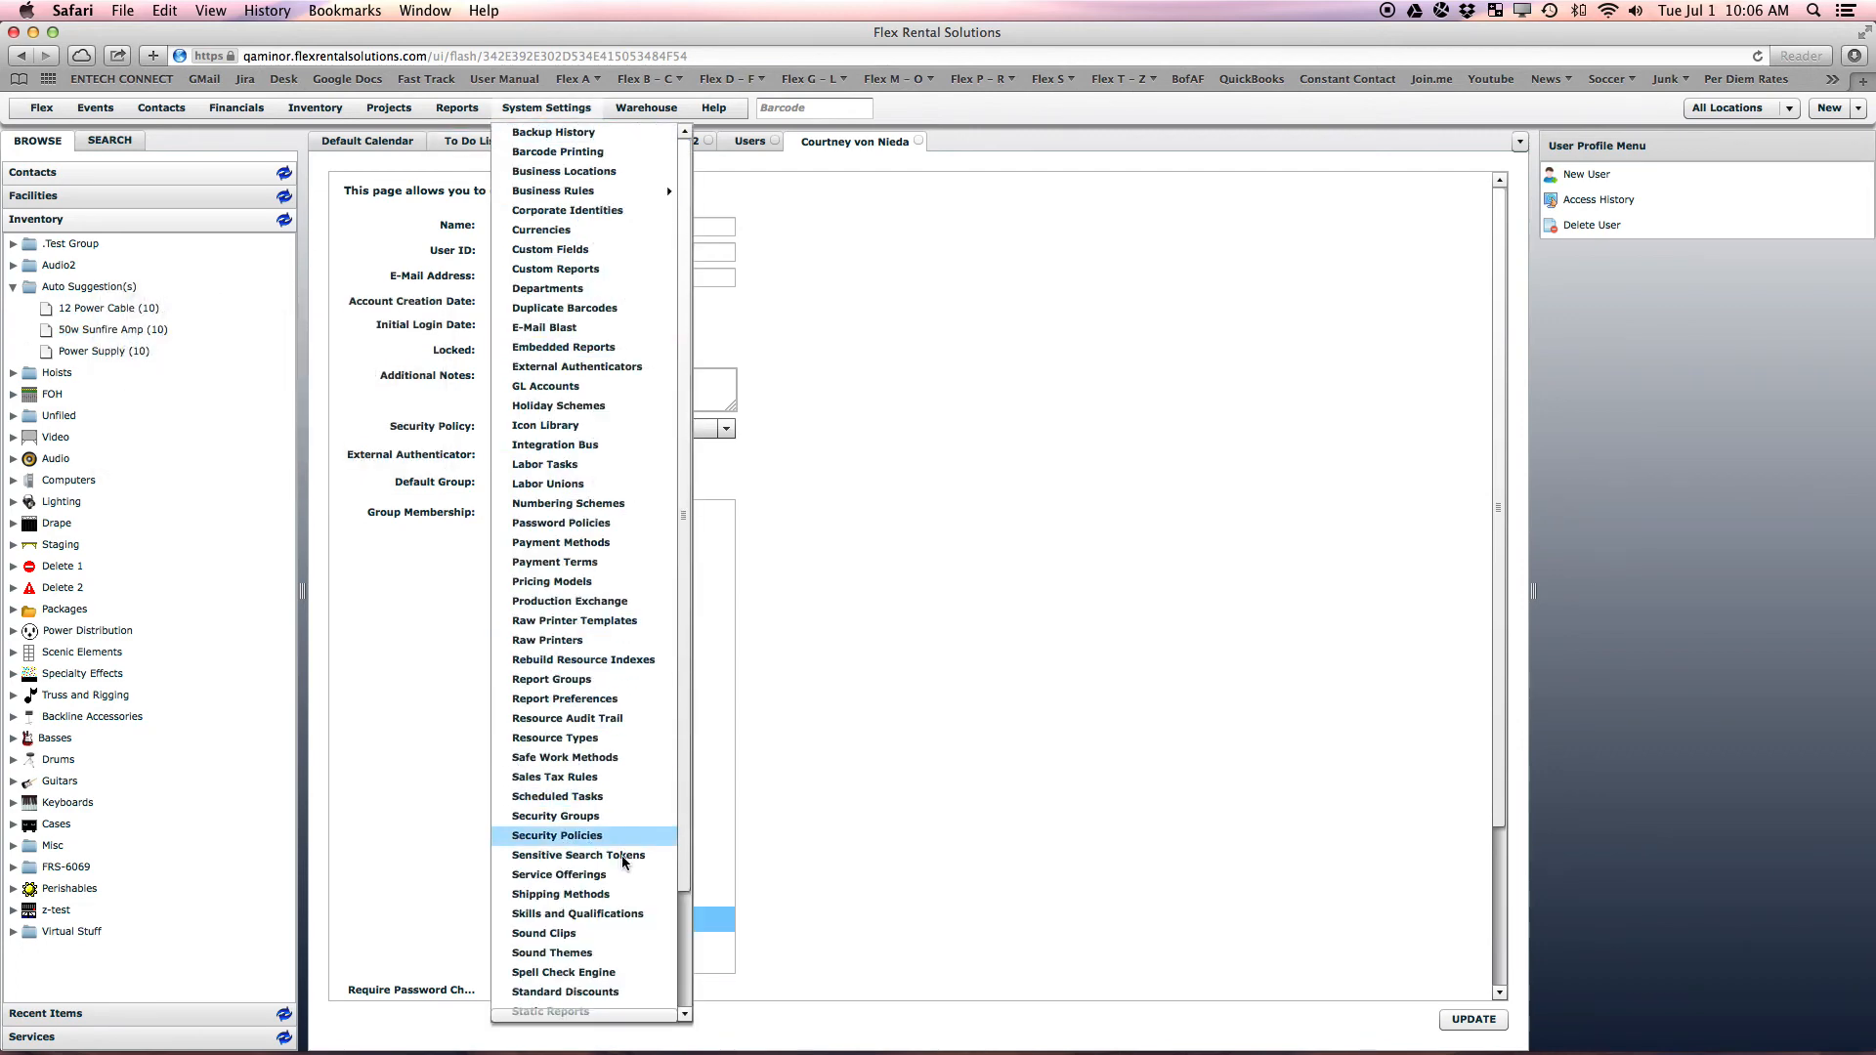
pyautogui.scroll(-5, 624, 862)
pyautogui.click(536, 1009)
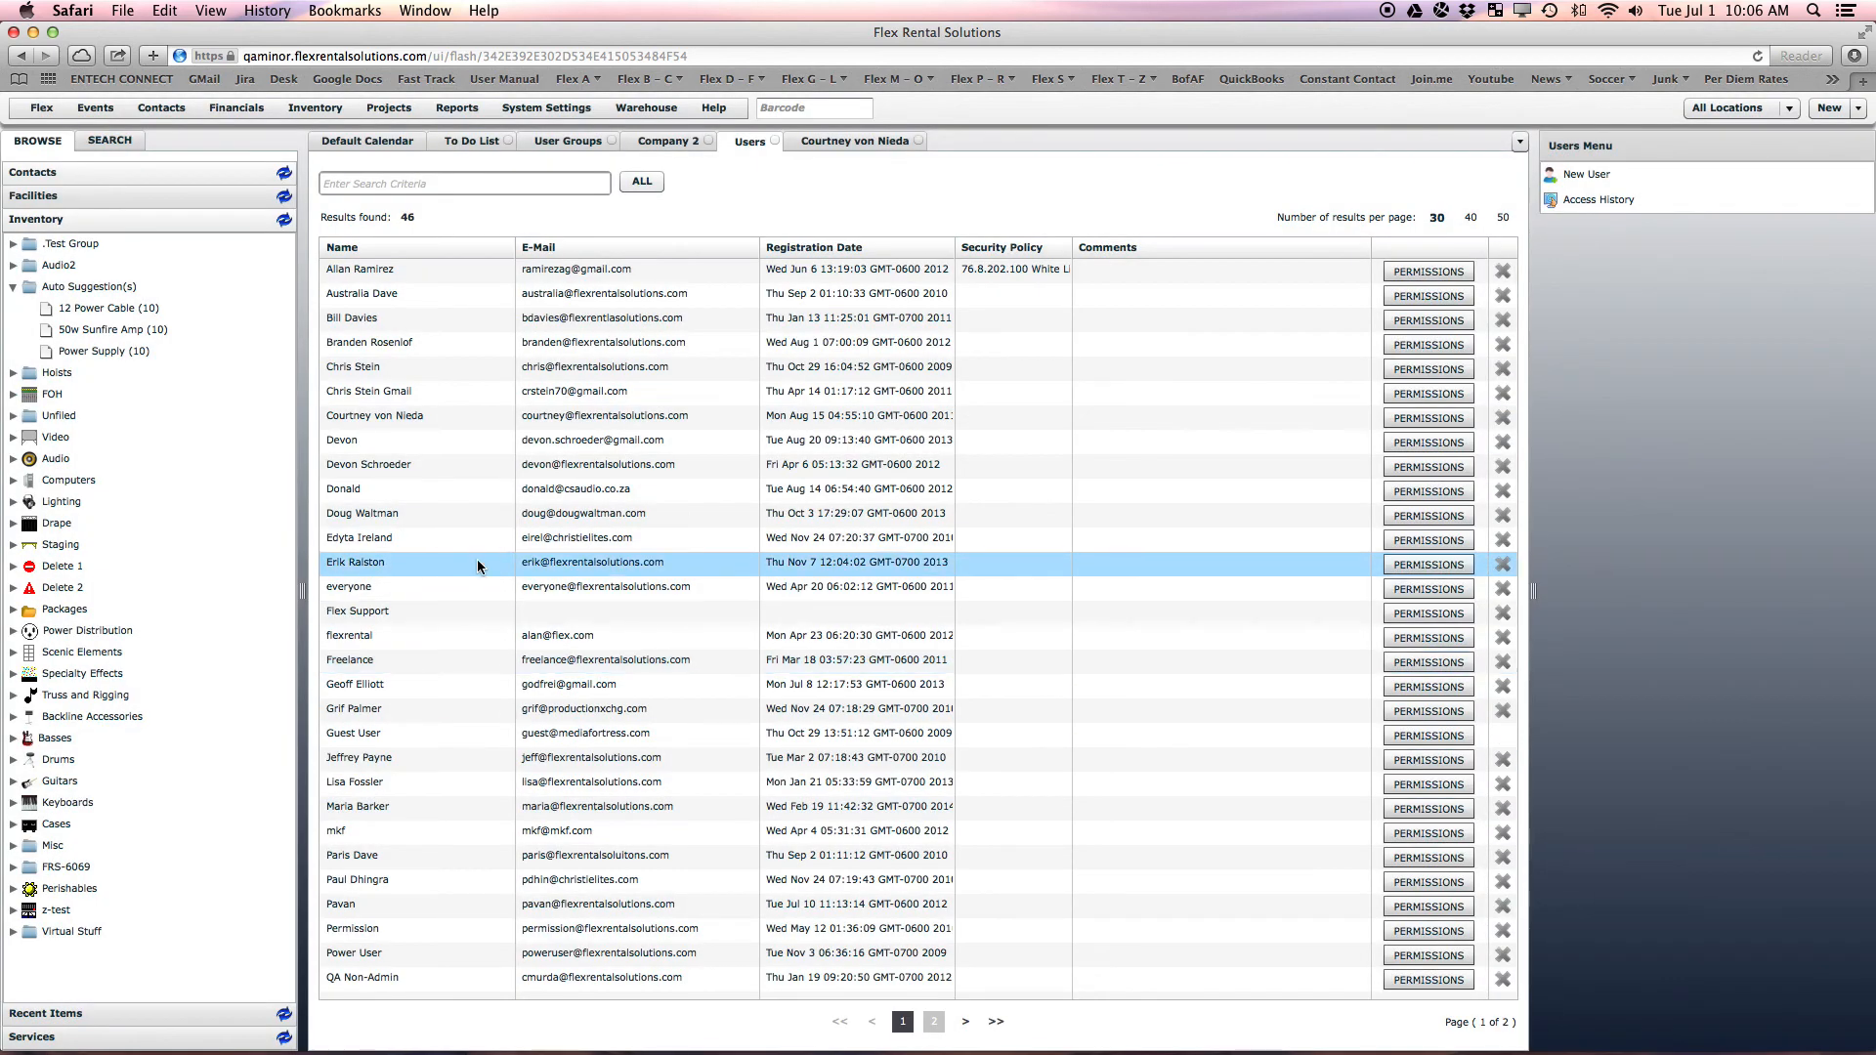
# Open another user's profile, then close it and the earlier edited user's profile
pyautogui.doubleClick(428, 368)
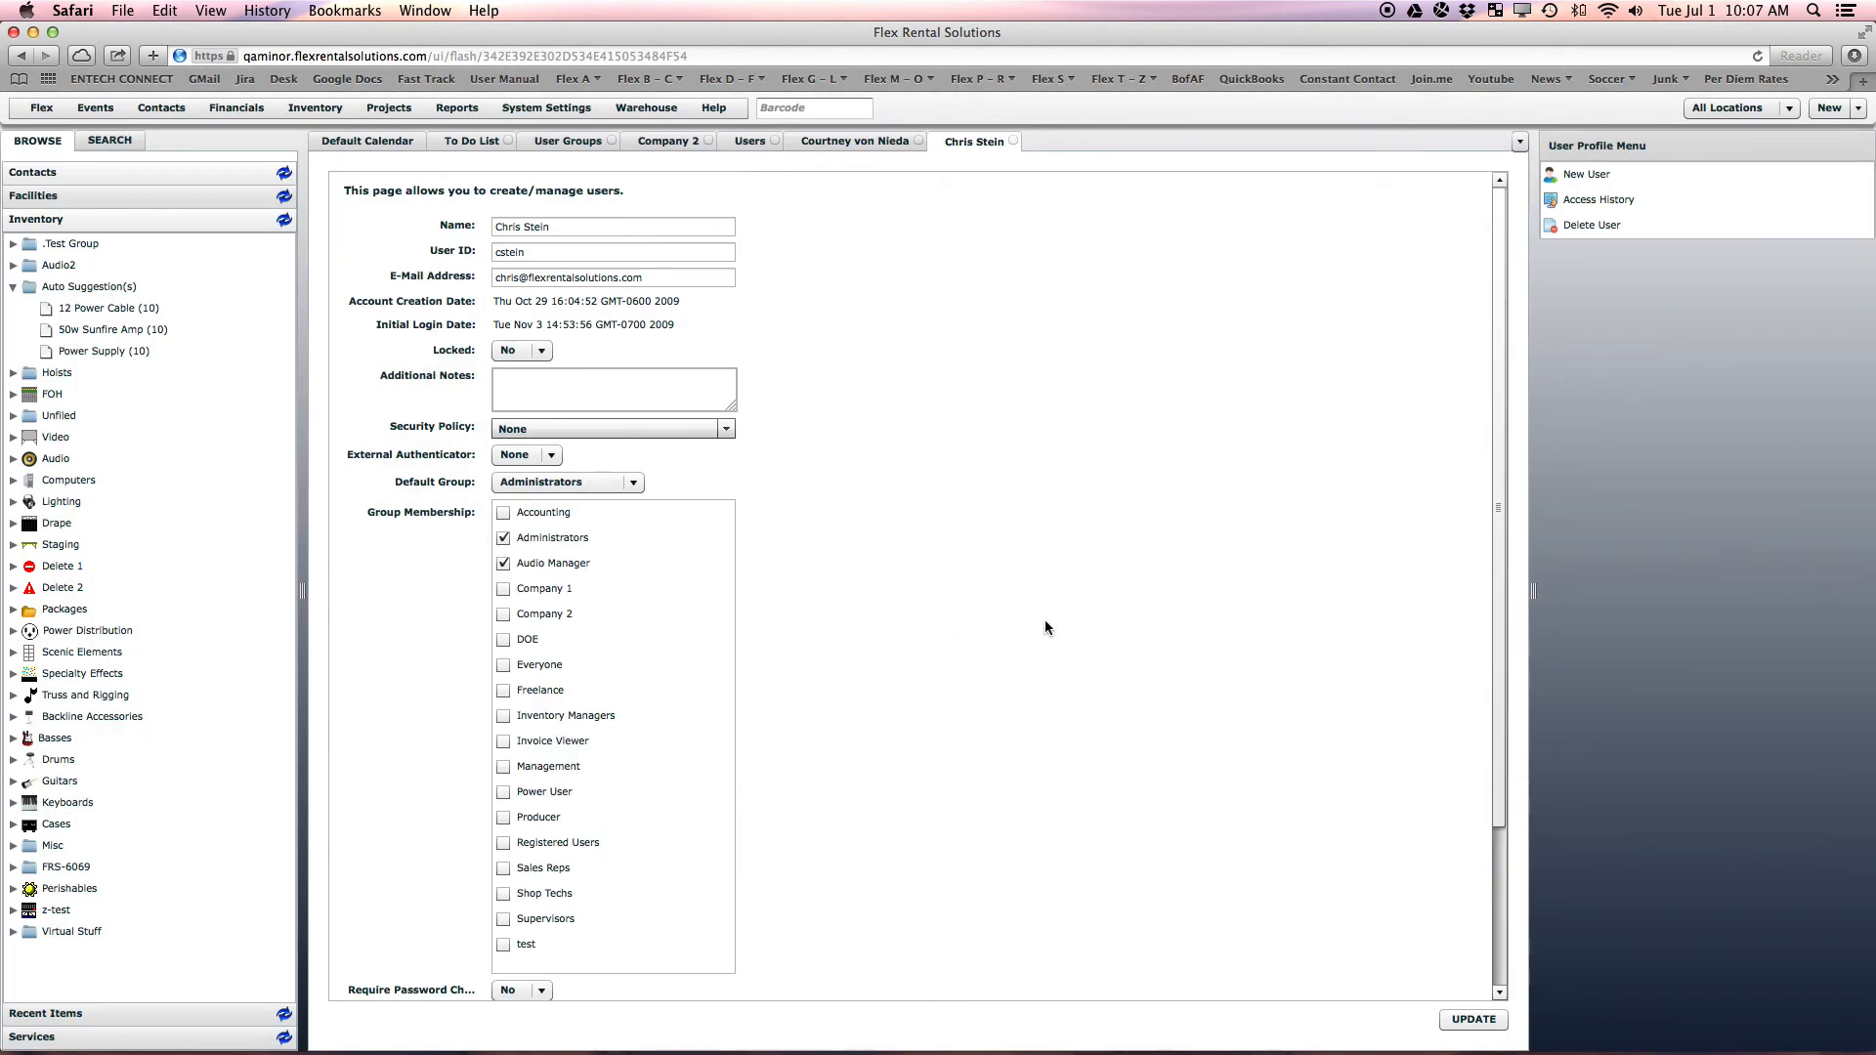
pyautogui.click(1012, 142)
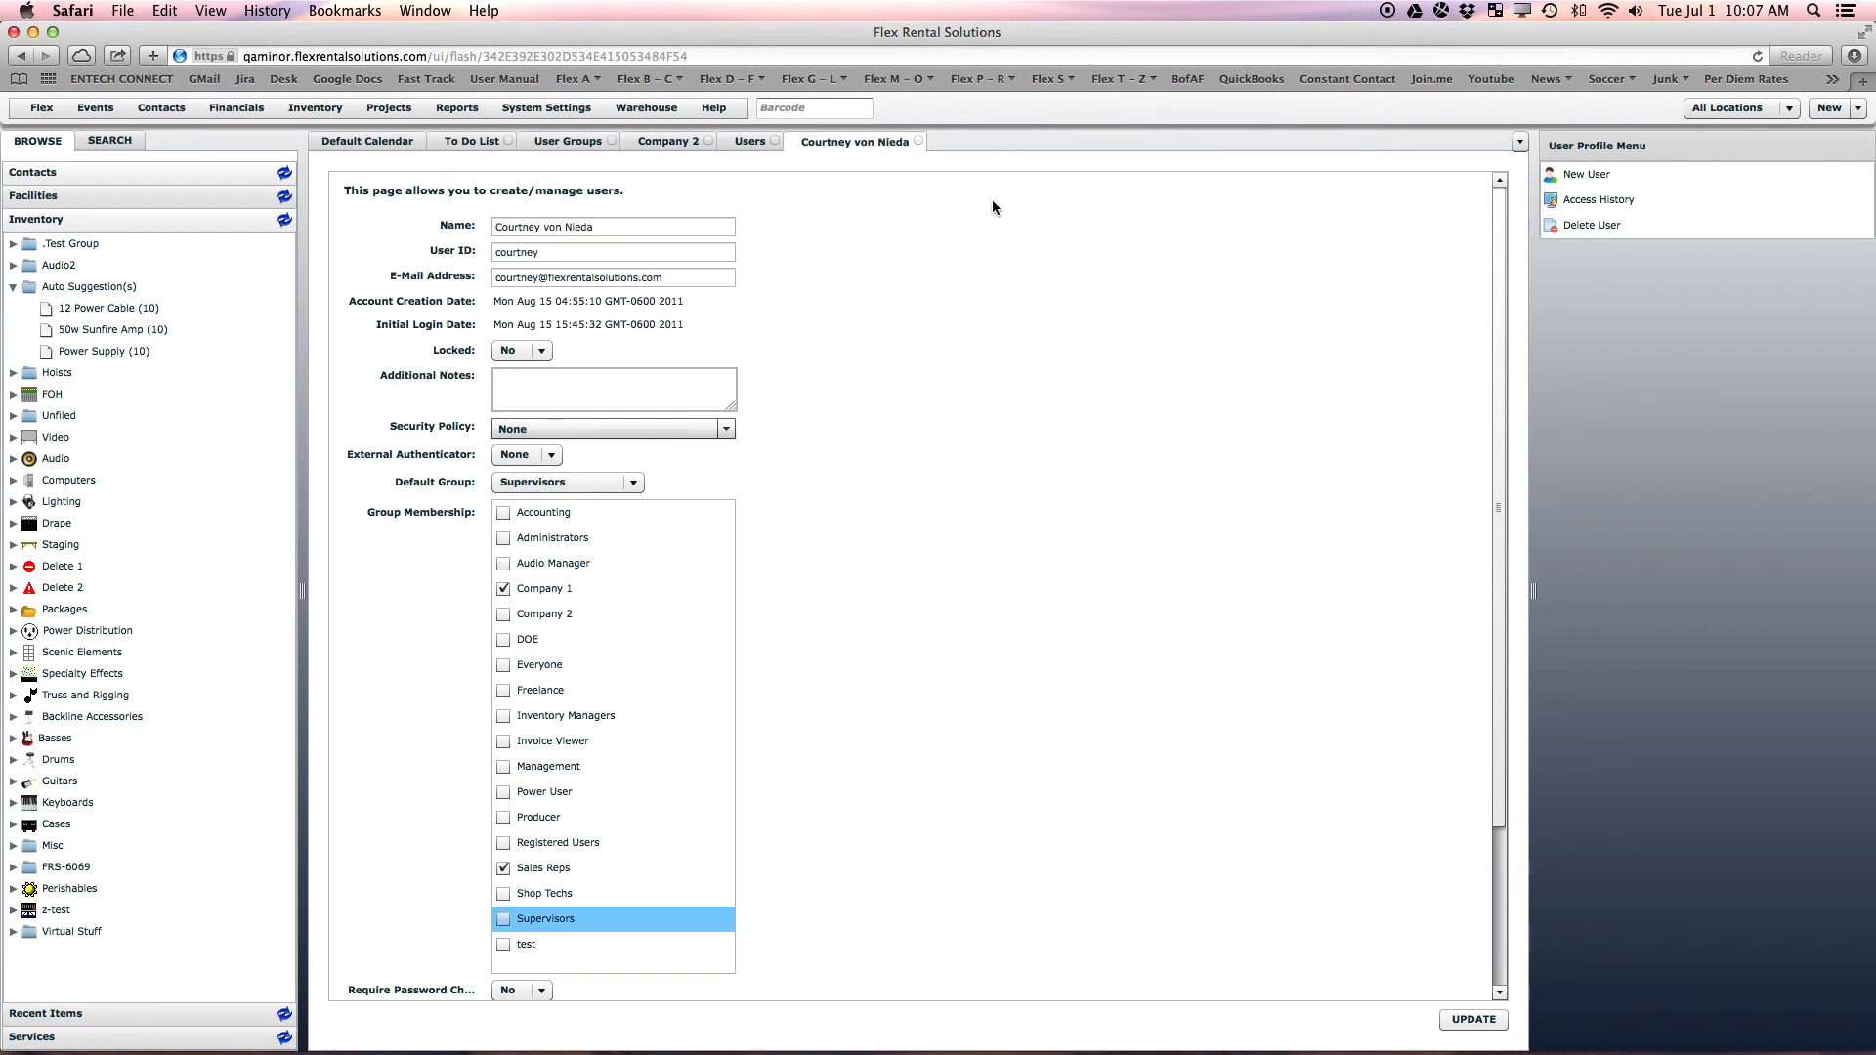
pyautogui.click(919, 142)
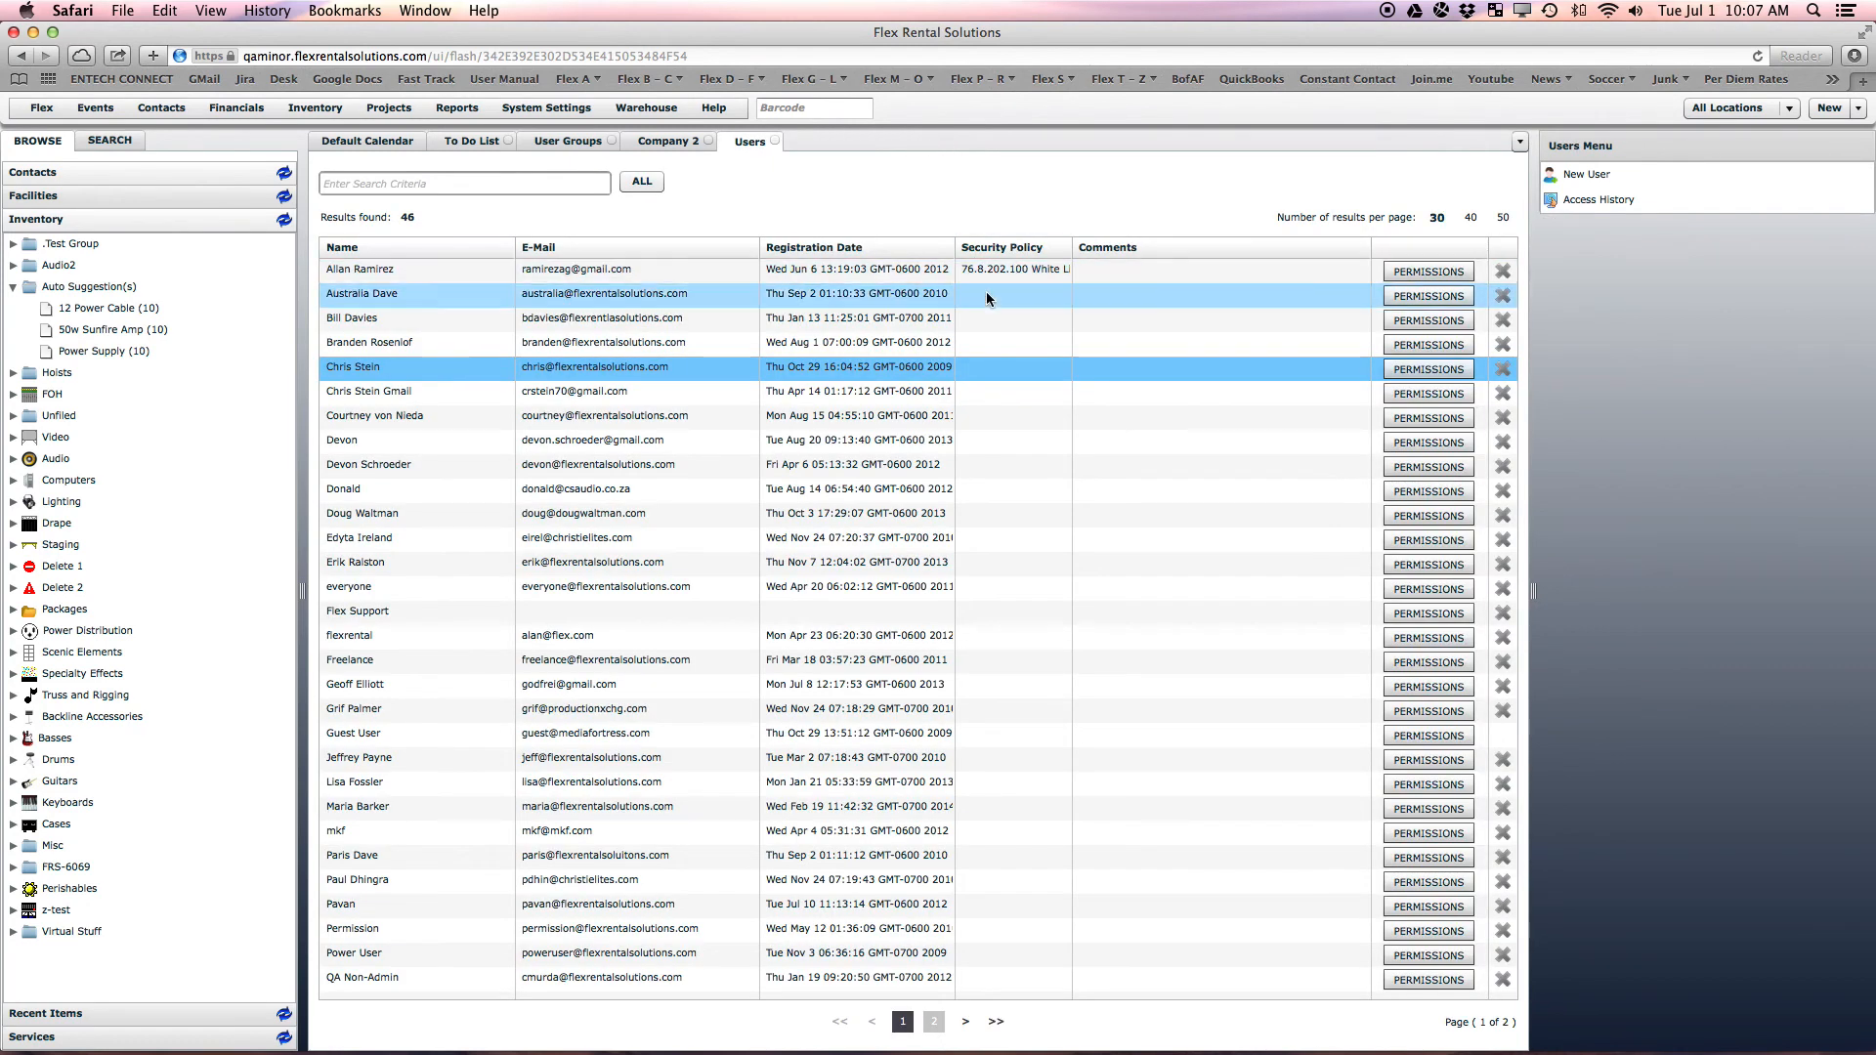
# On the user's permissions page, set Can Manage Inventory Groups to Deny
pyautogui.click(1409, 370)
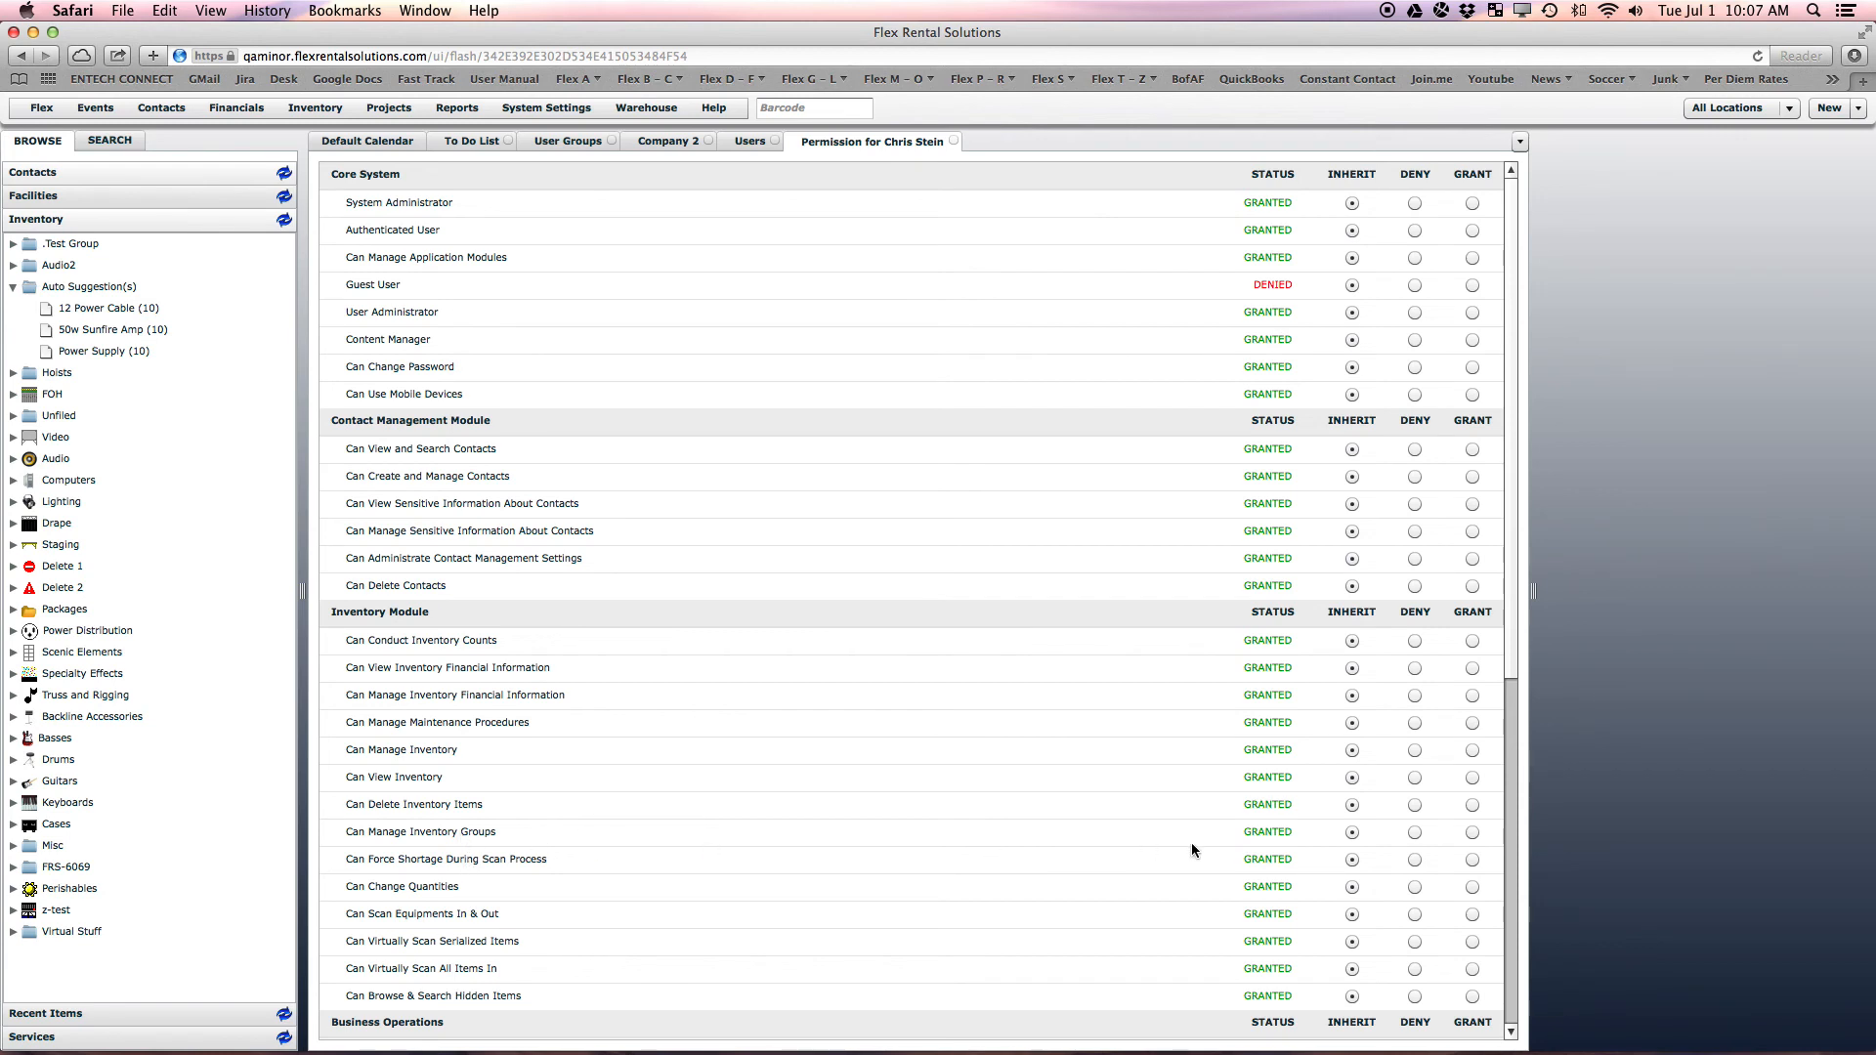
pyautogui.click(1414, 834)
pyautogui.click(41, 108)
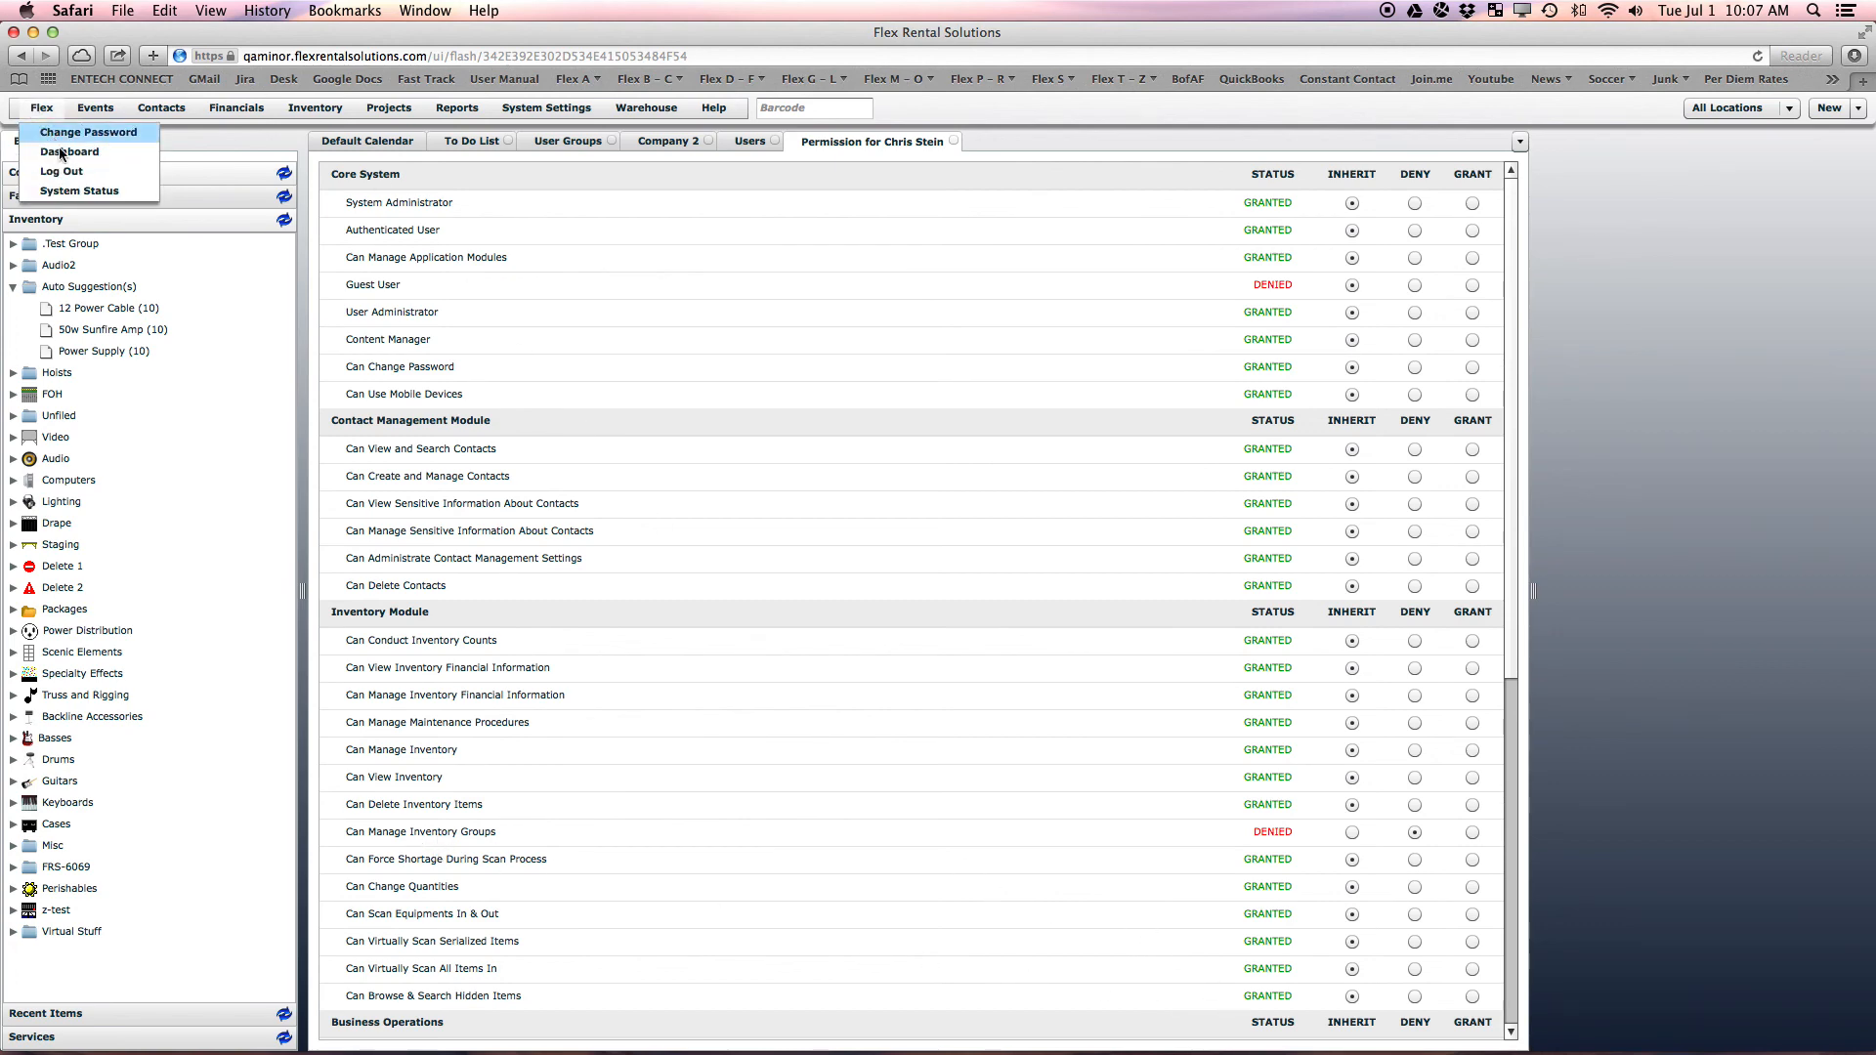
# Log out and sign back in with the restricted user's username and password
pyautogui.click(62, 173)
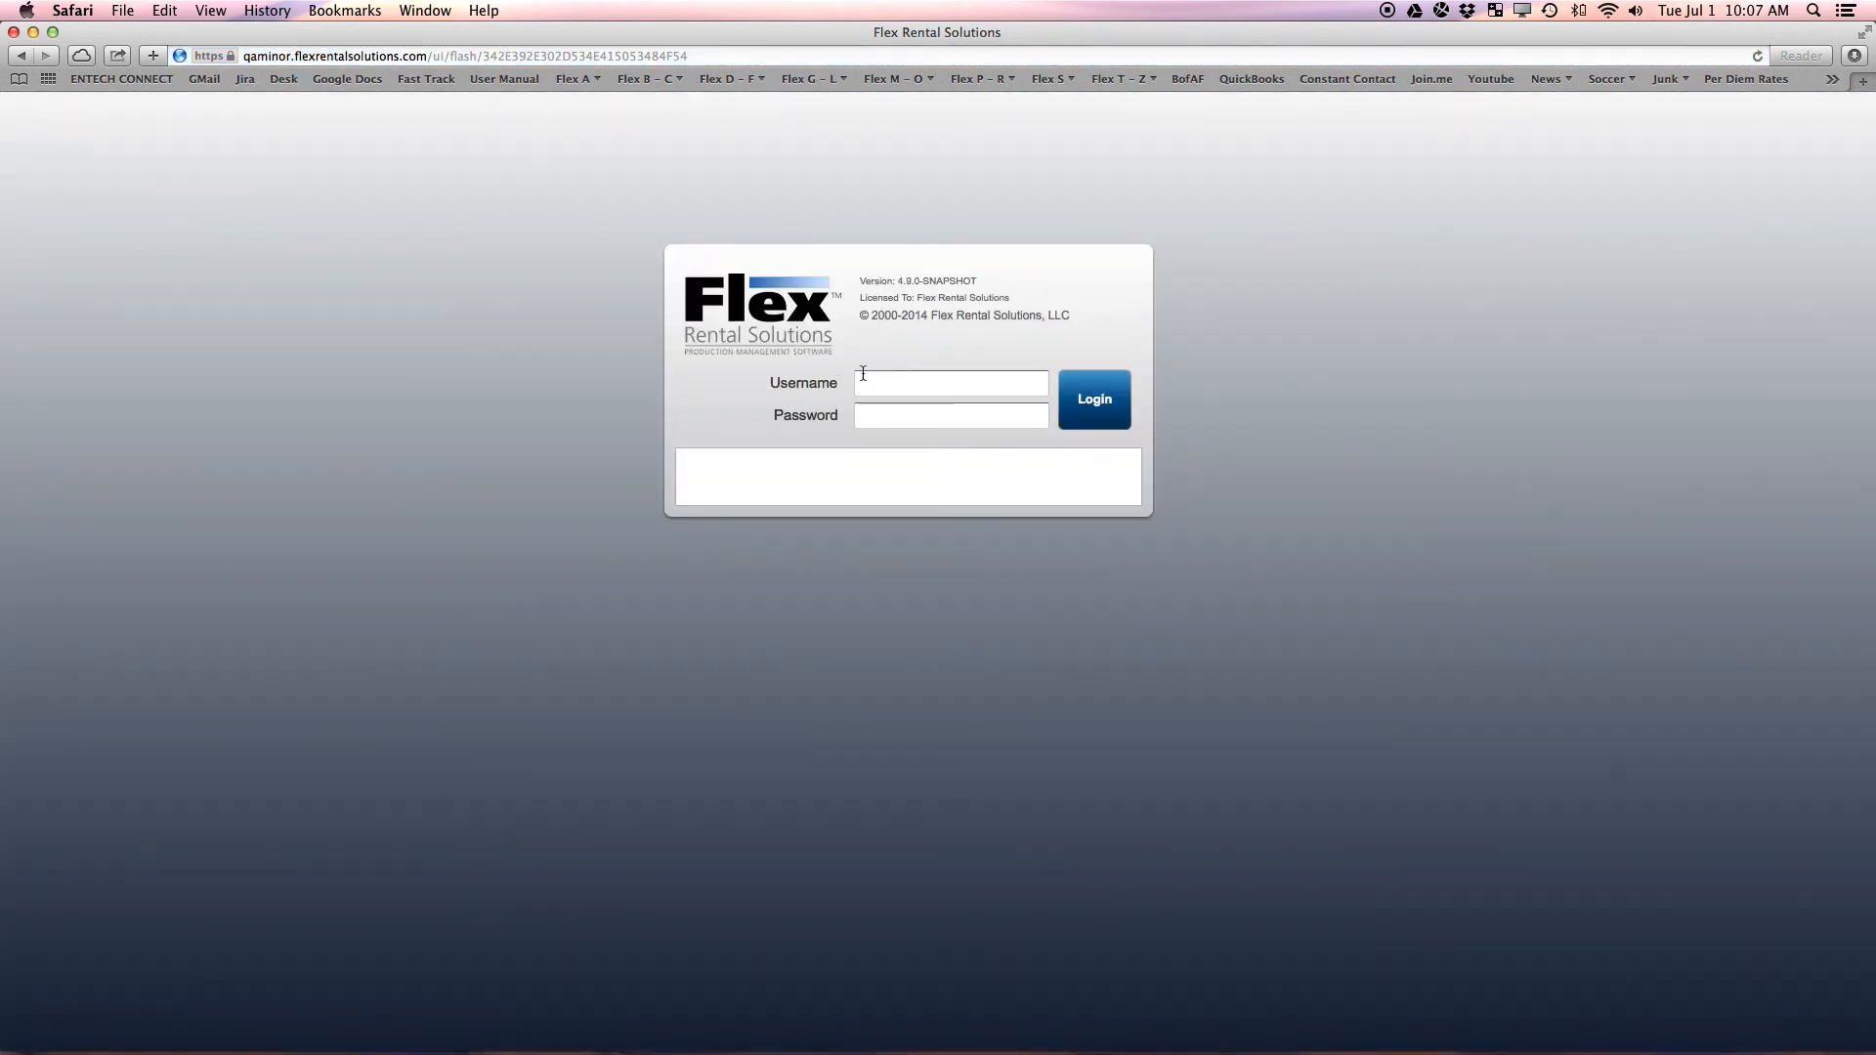
pyautogui.click(875, 379)
pyautogui.press('Tab')
pyautogui.write('*****')
pyautogui.press('Return')
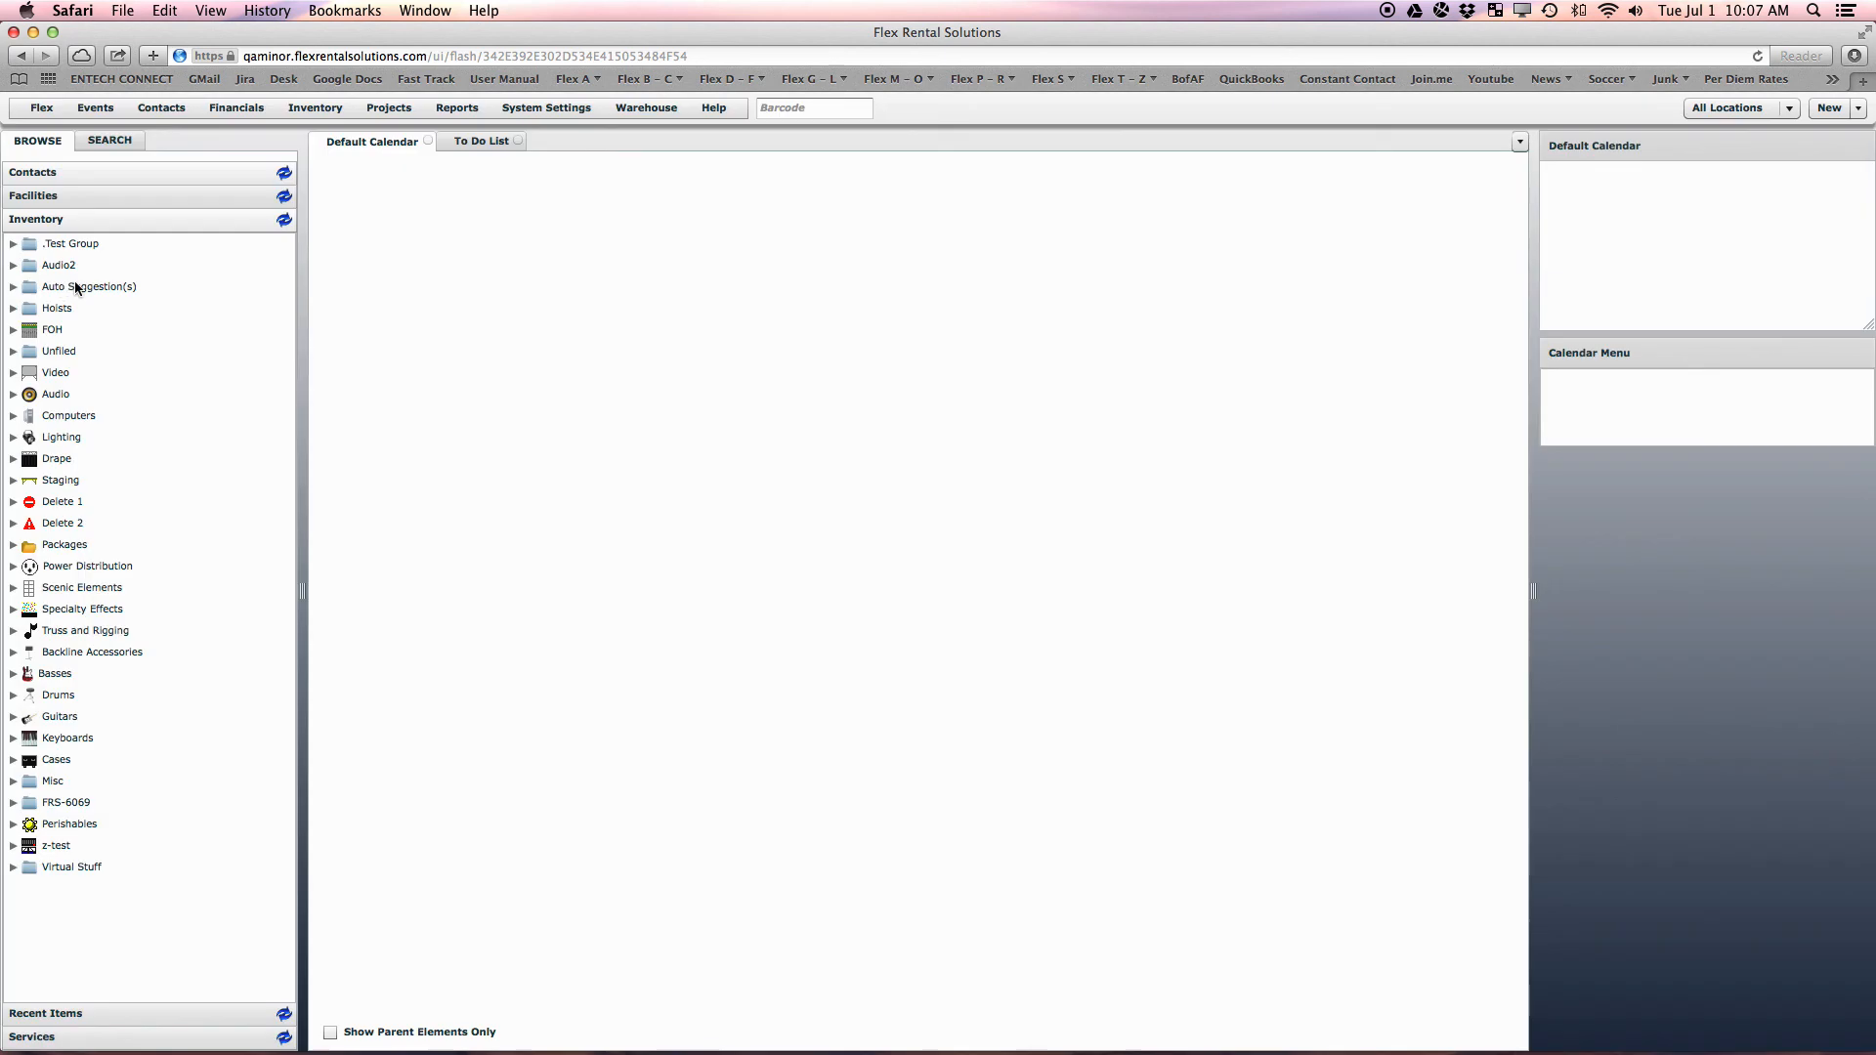
# Check the Auto Suggestion(s) context menu for a missing Inventory Group Manager option
pyautogui.rightClick(85, 290)
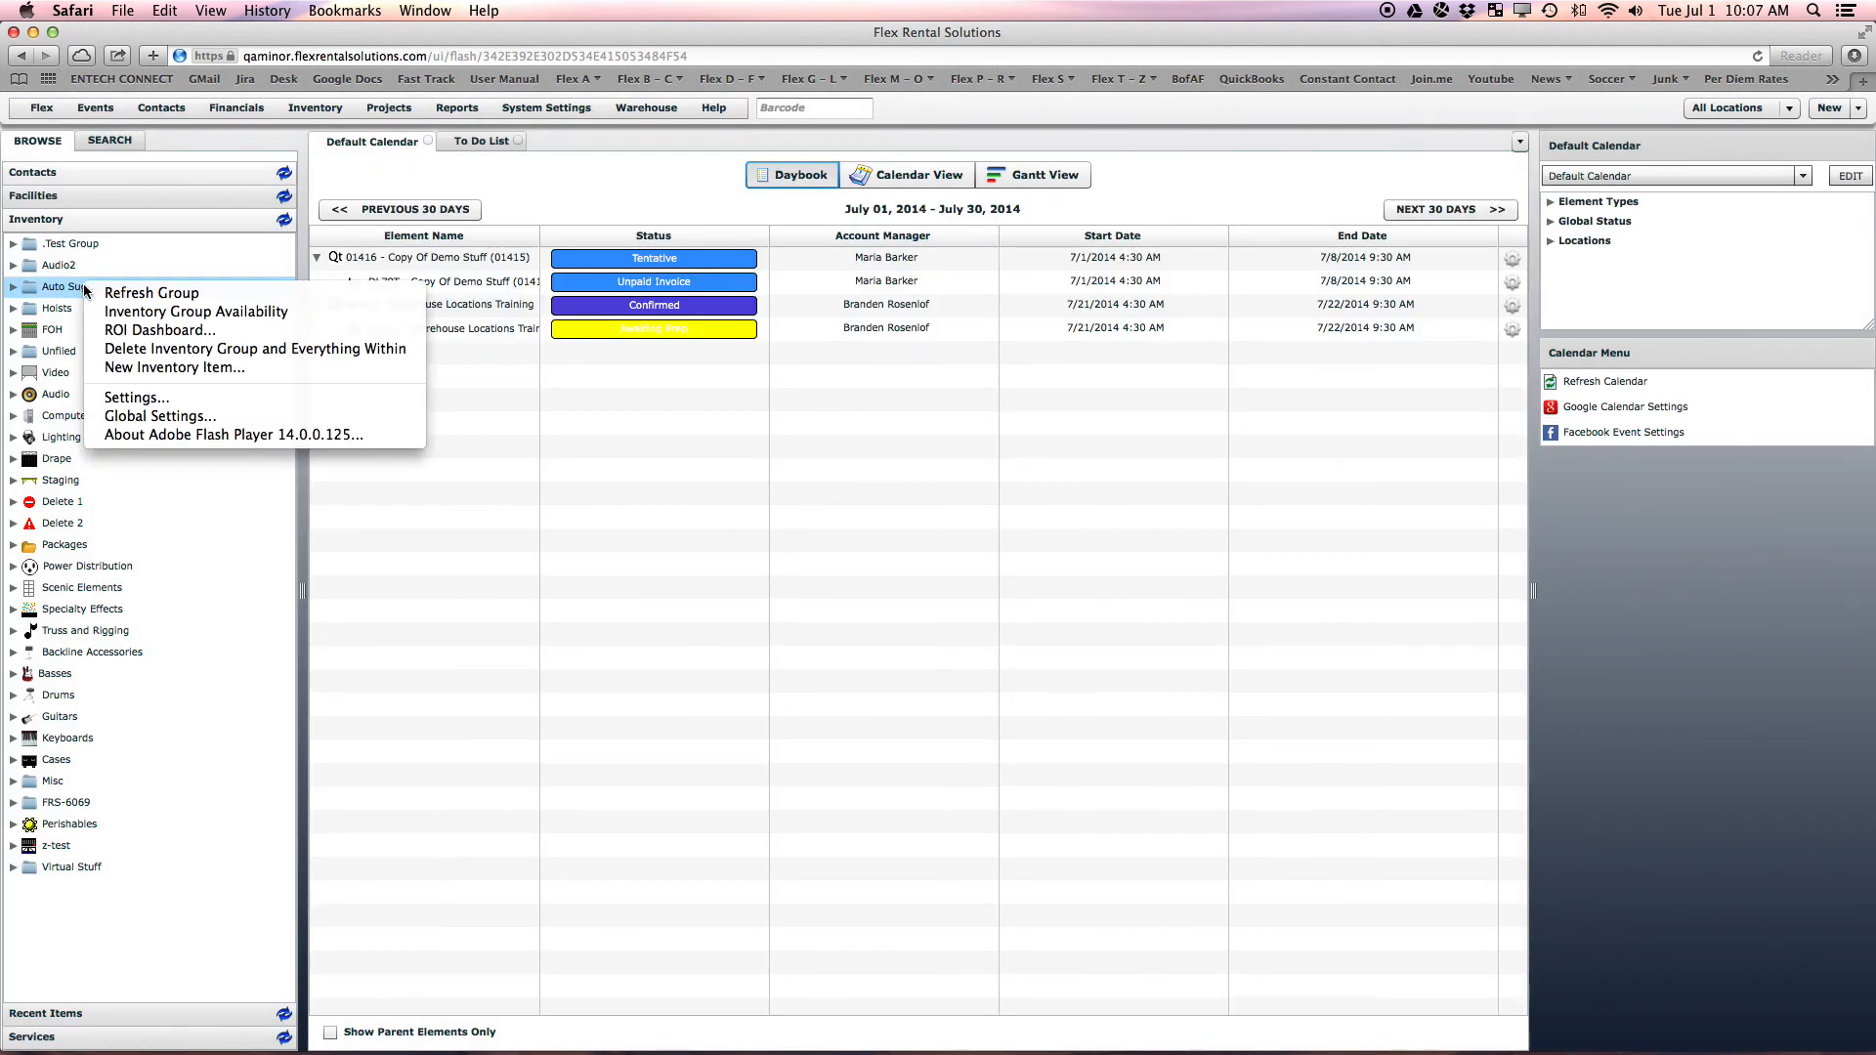